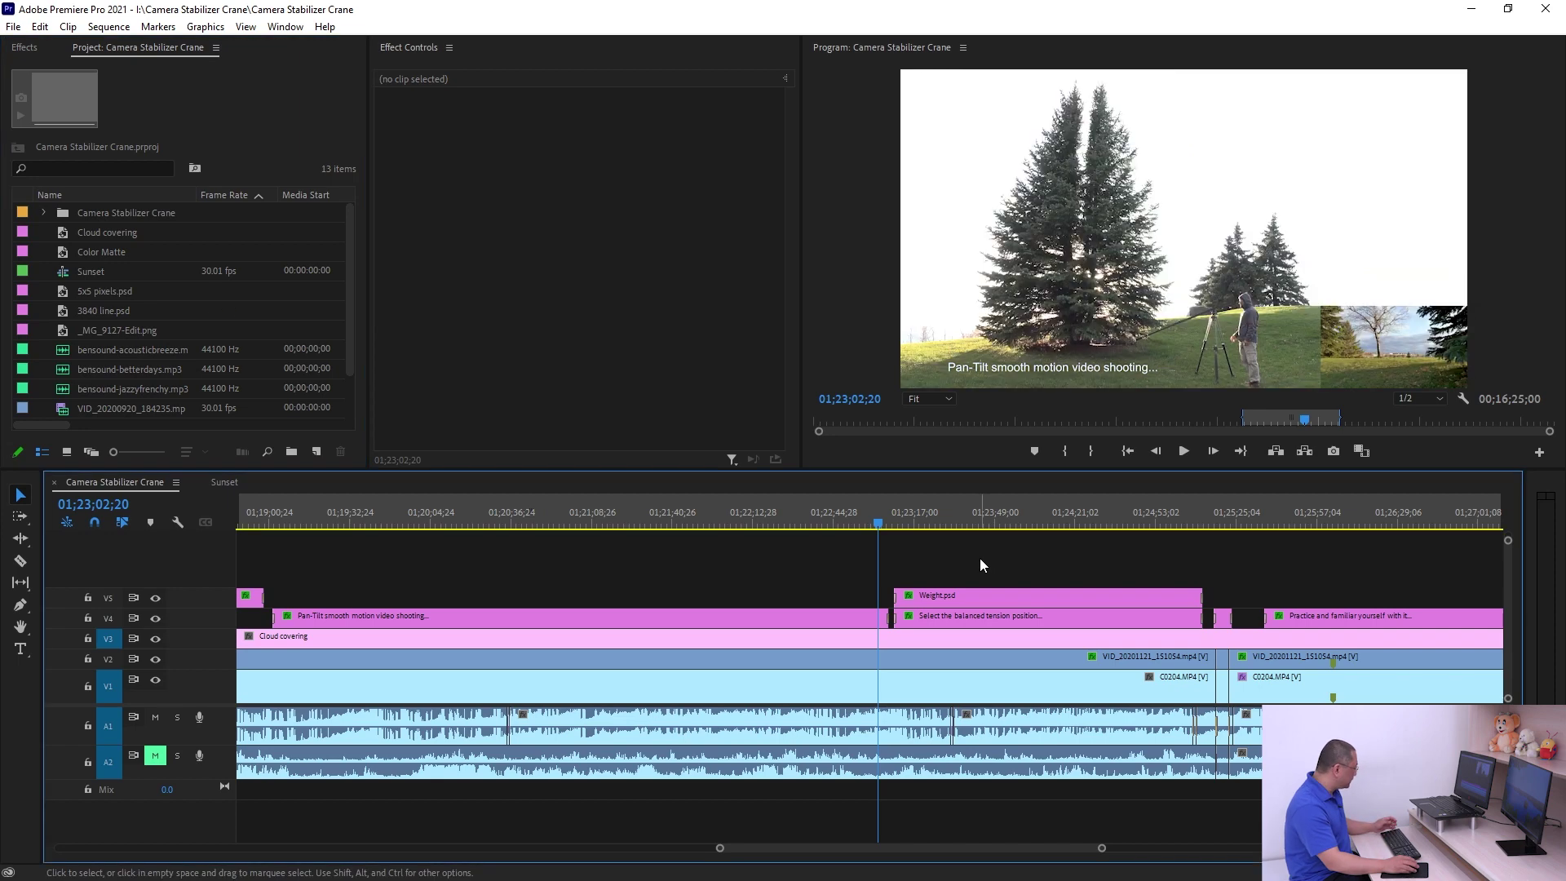
# Fit the whole sequence in the timeline, select the clips in the marked section, and move the playhead back to 01;17;12;11
pyautogui.press('\\')
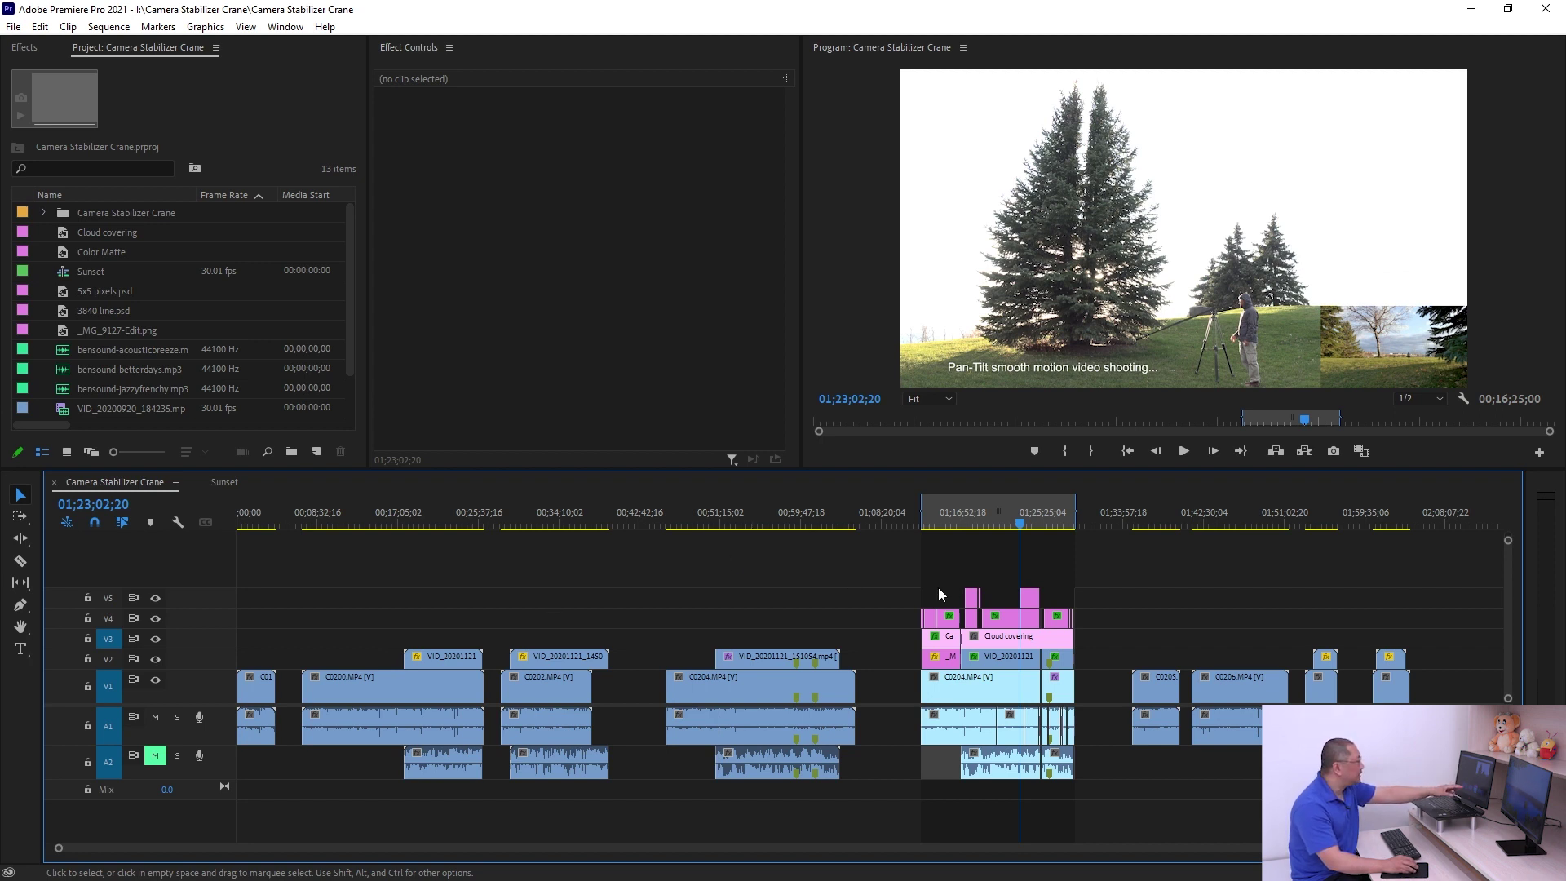
pyautogui.moveTo(893, 564); pyautogui.dragTo(1104, 734)
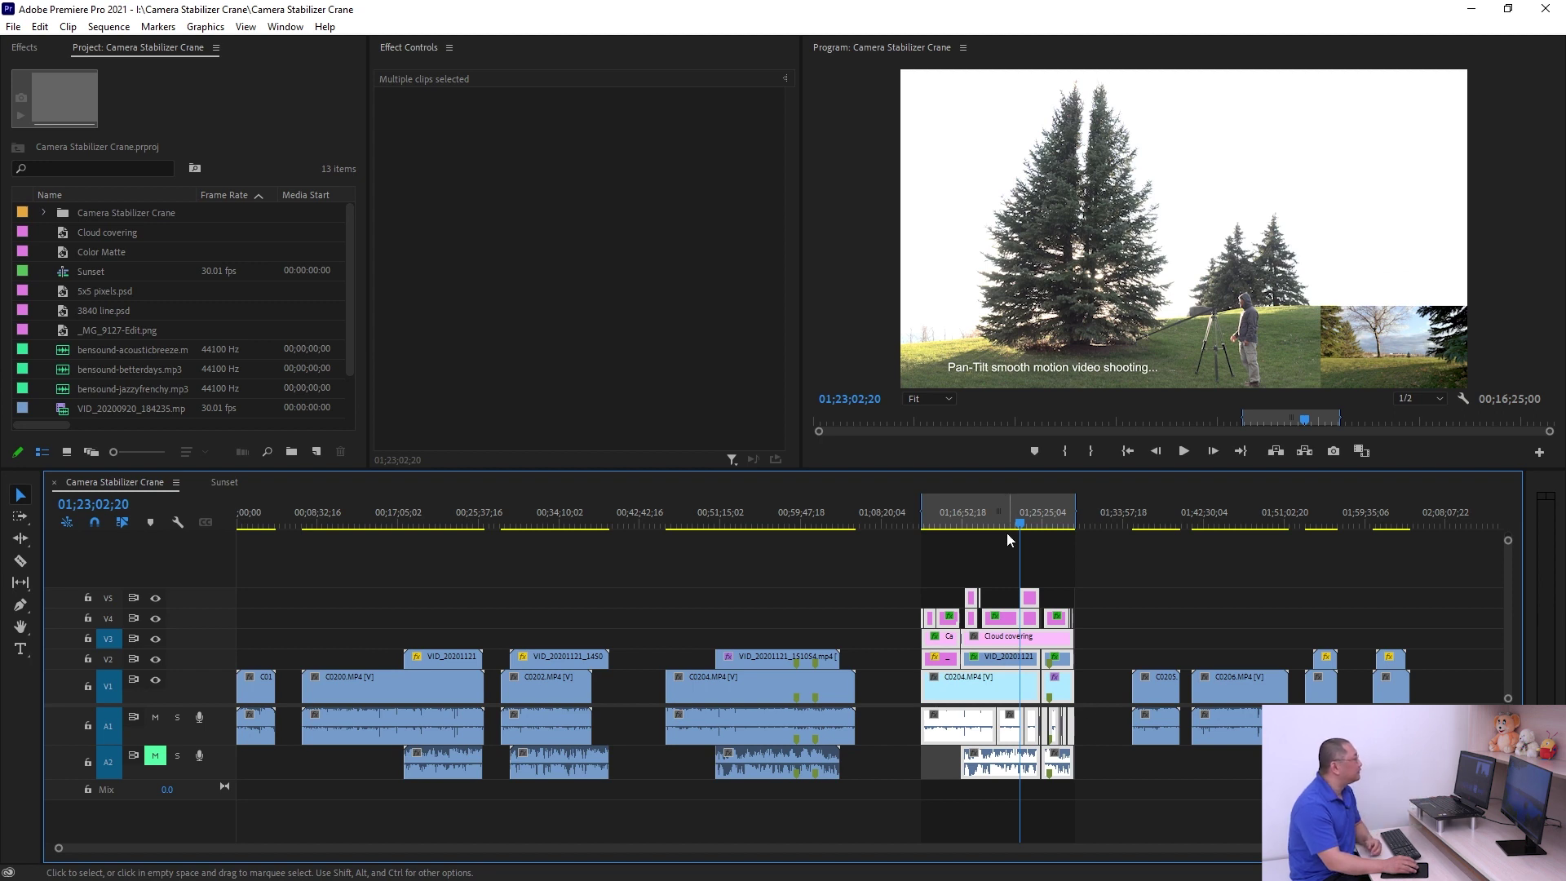
pyautogui.press('Up')
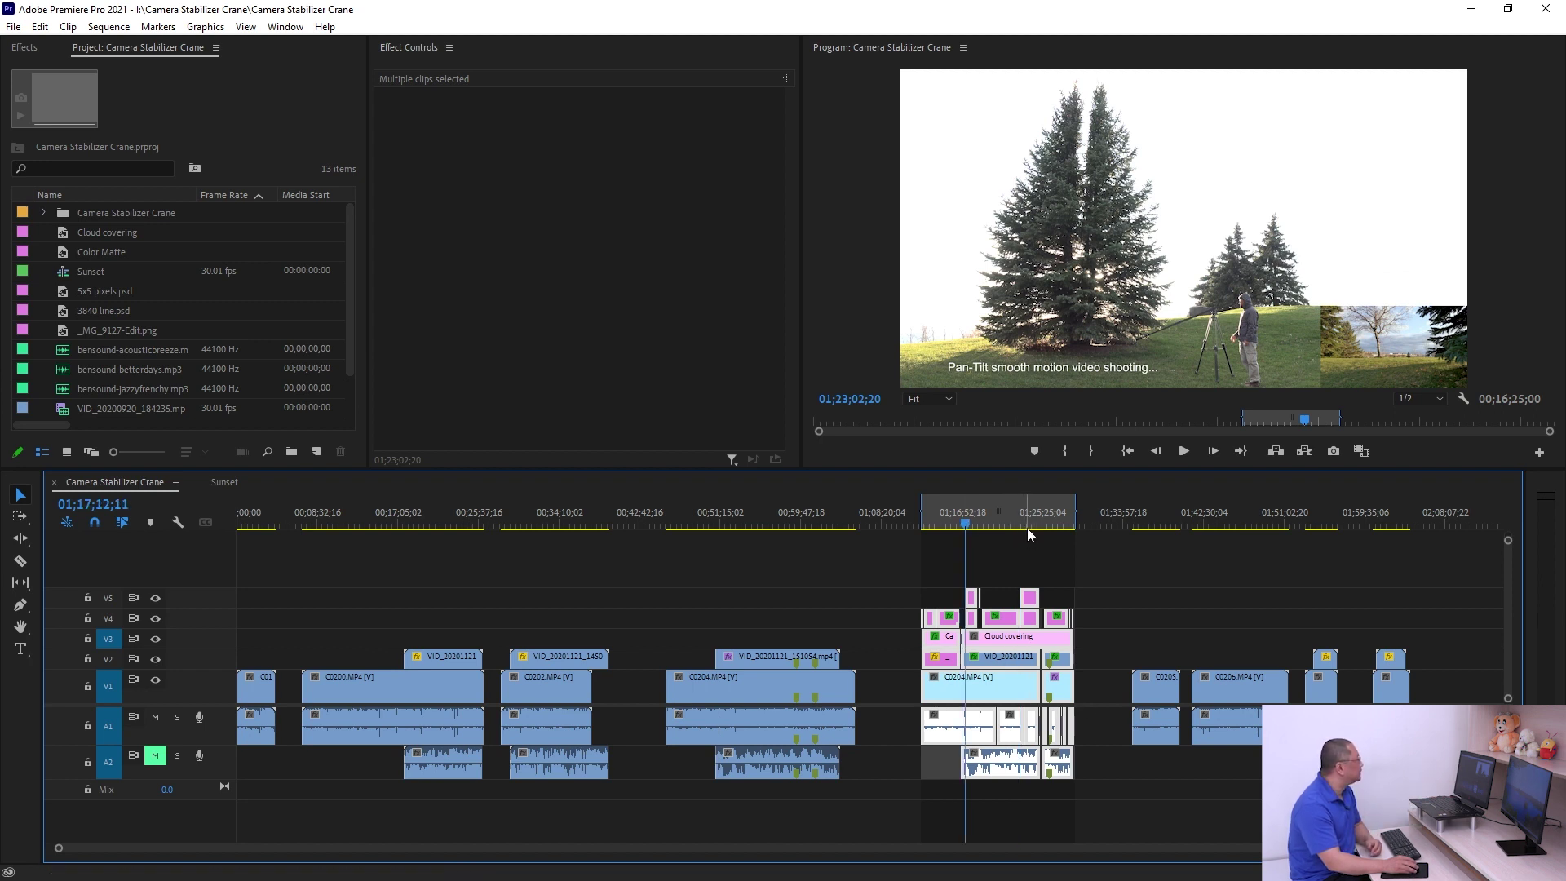
# View the Sunset sequence around 00:01:11:01, and return to the Camera Stabilizer Crane sequence with no clips selected
pyautogui.click(221, 481)
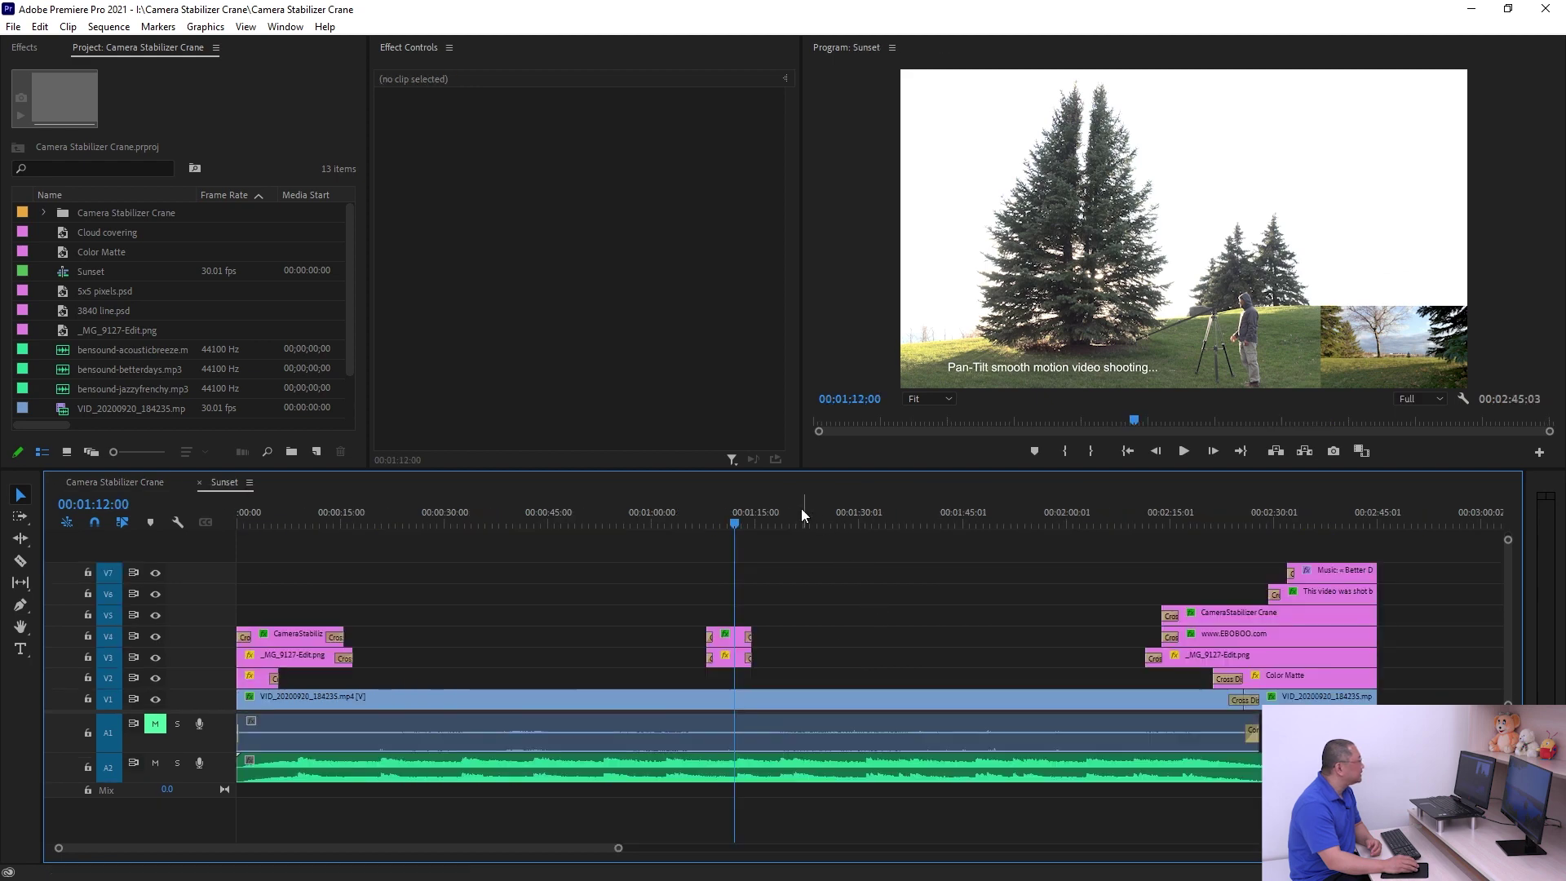
pyautogui.moveTo(801, 514); pyautogui.dragTo(729, 517)
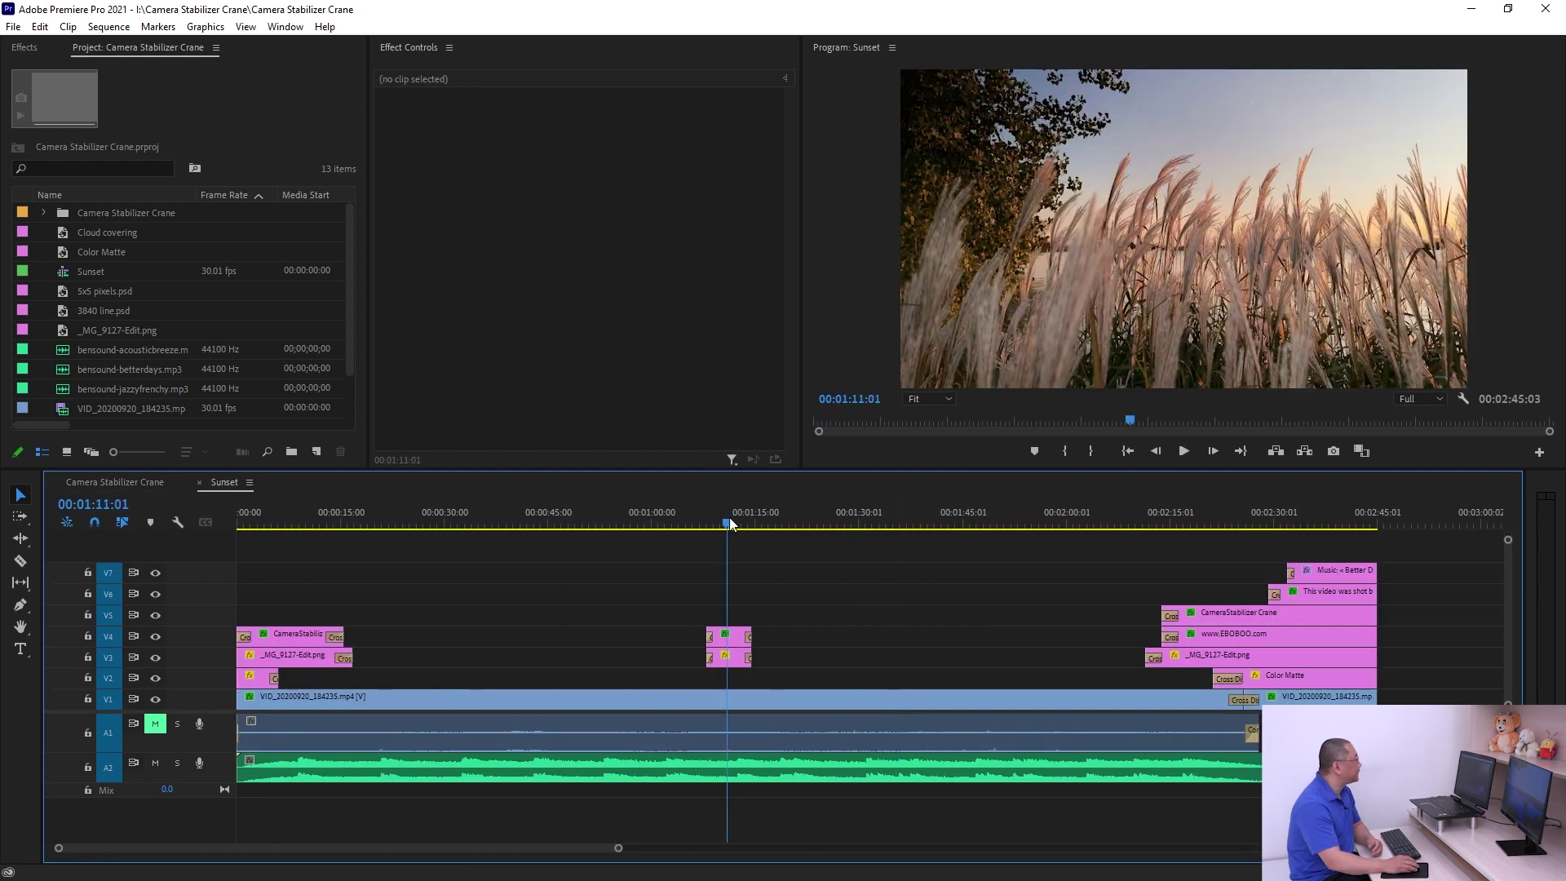
pyautogui.click(121, 486)
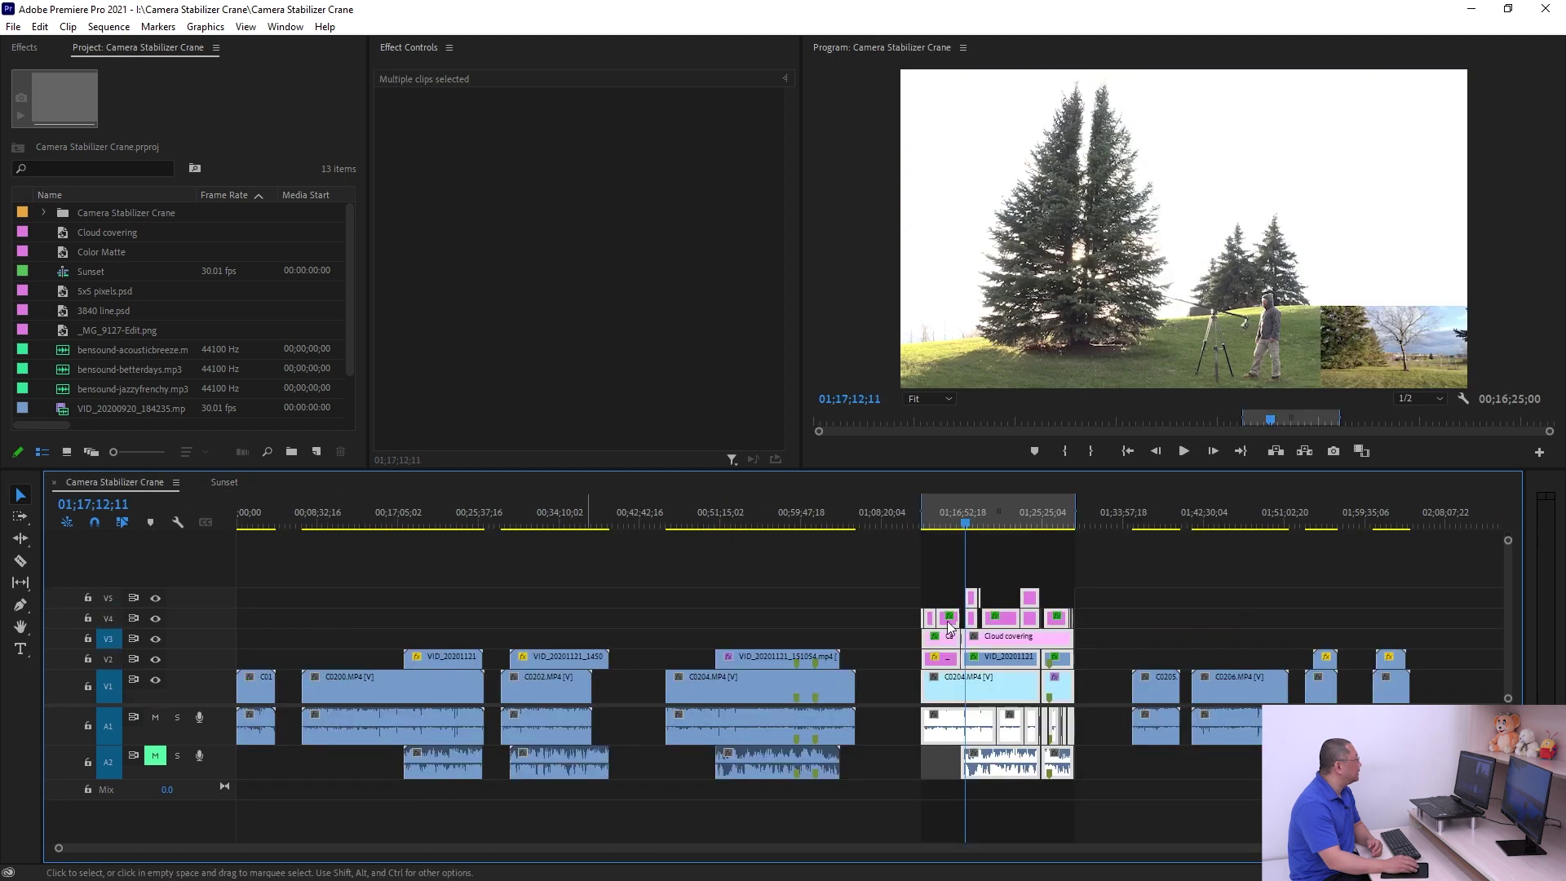
pyautogui.click(1139, 570)
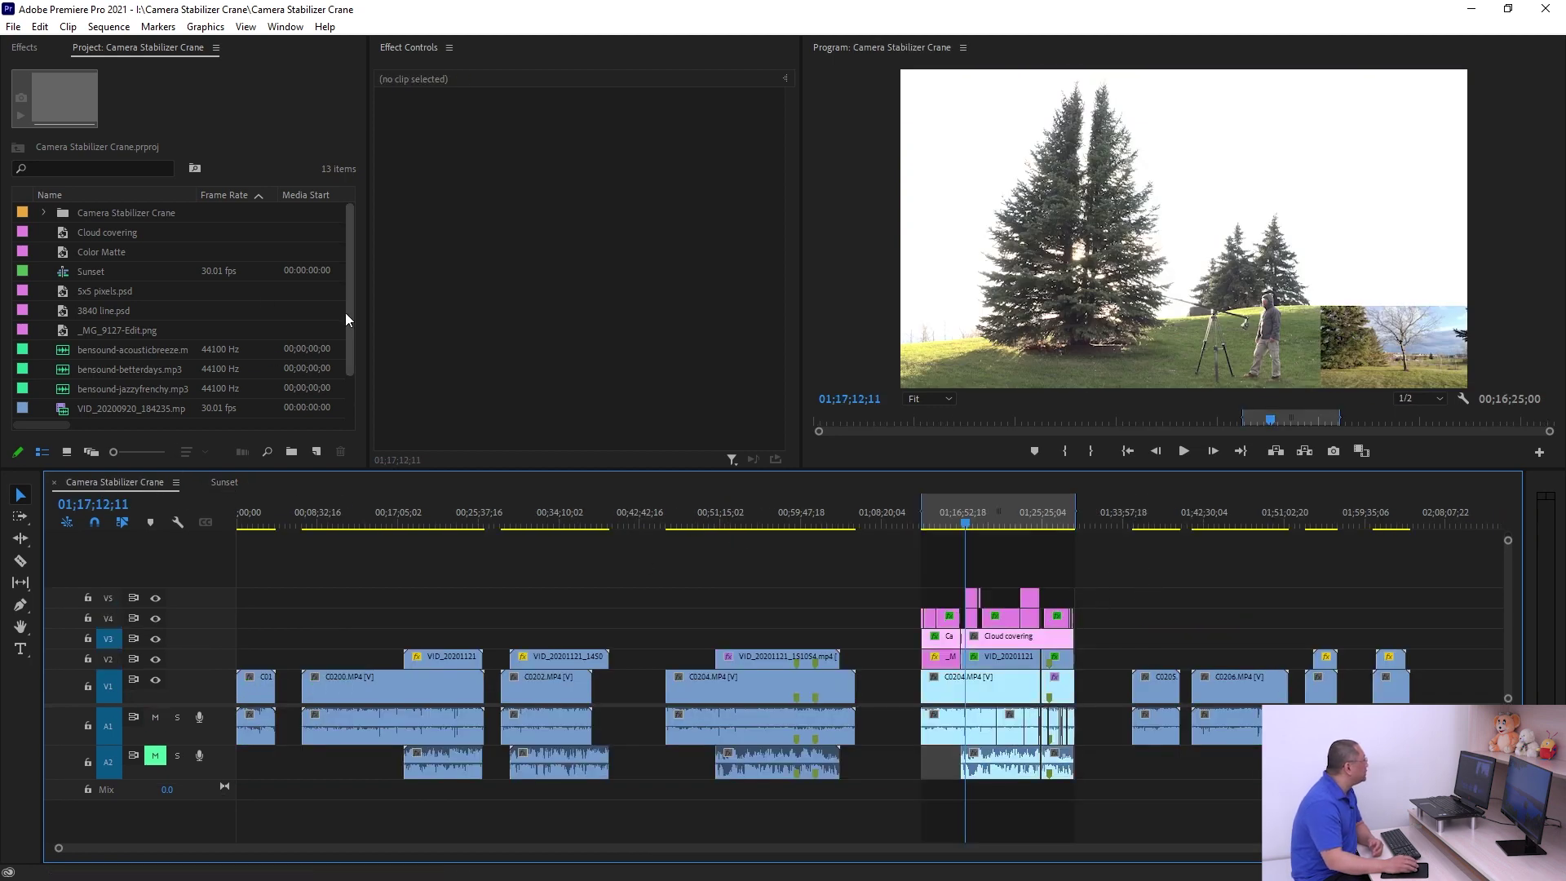
# Maximize the project's media list, expand the Camera Stabilizer Crane and Huawei bins, and inspect clips VID_20201121_142923.mp4 and VID_20201121_151054.mp4
pyautogui.click(83, 76)
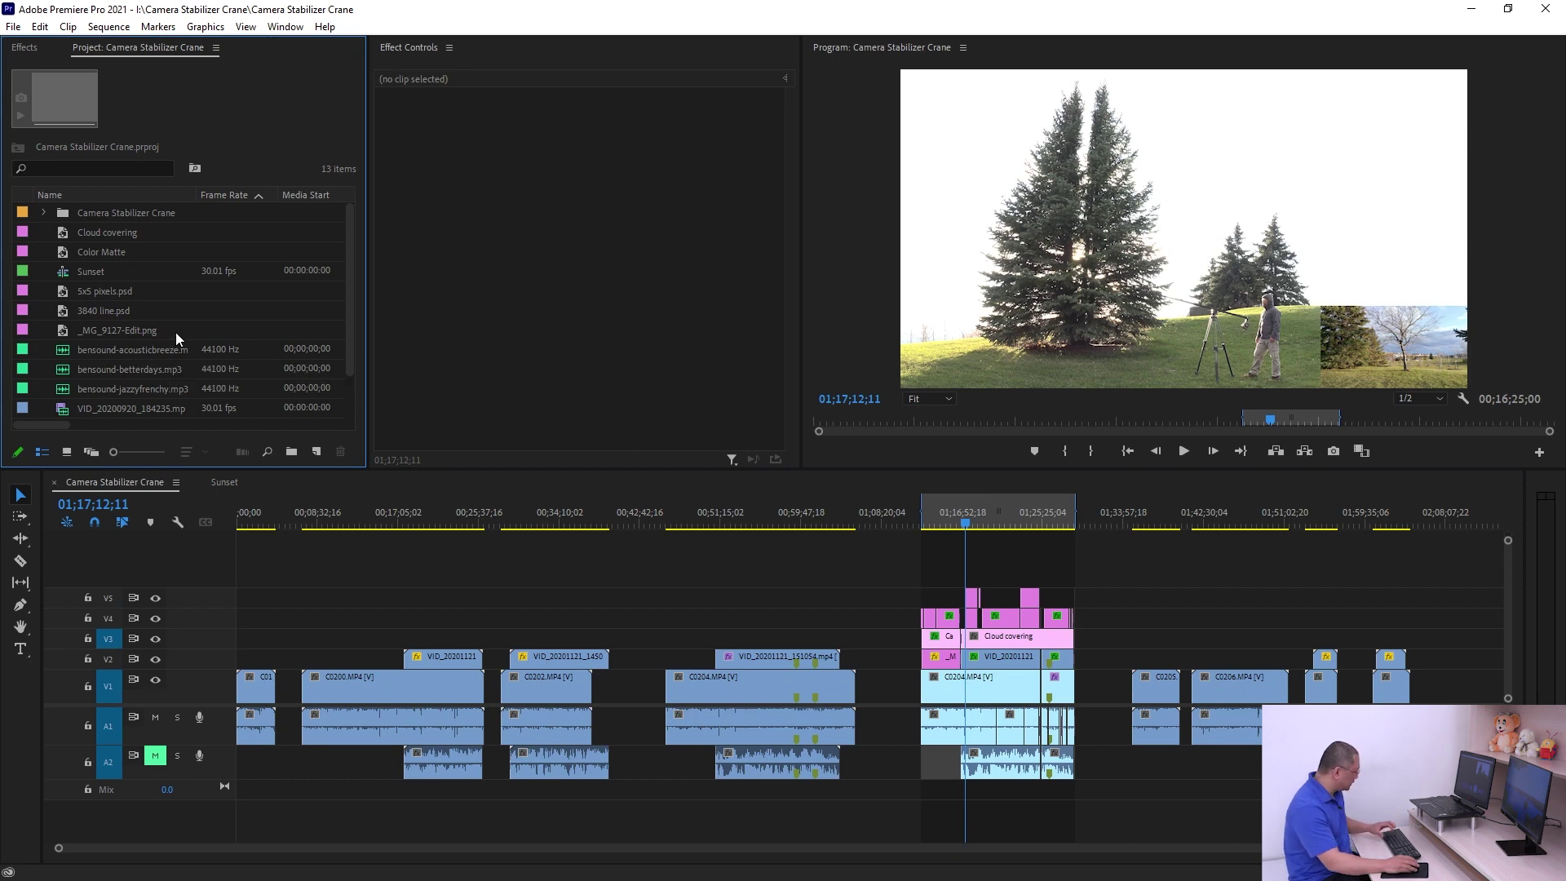
pyautogui.press('`')
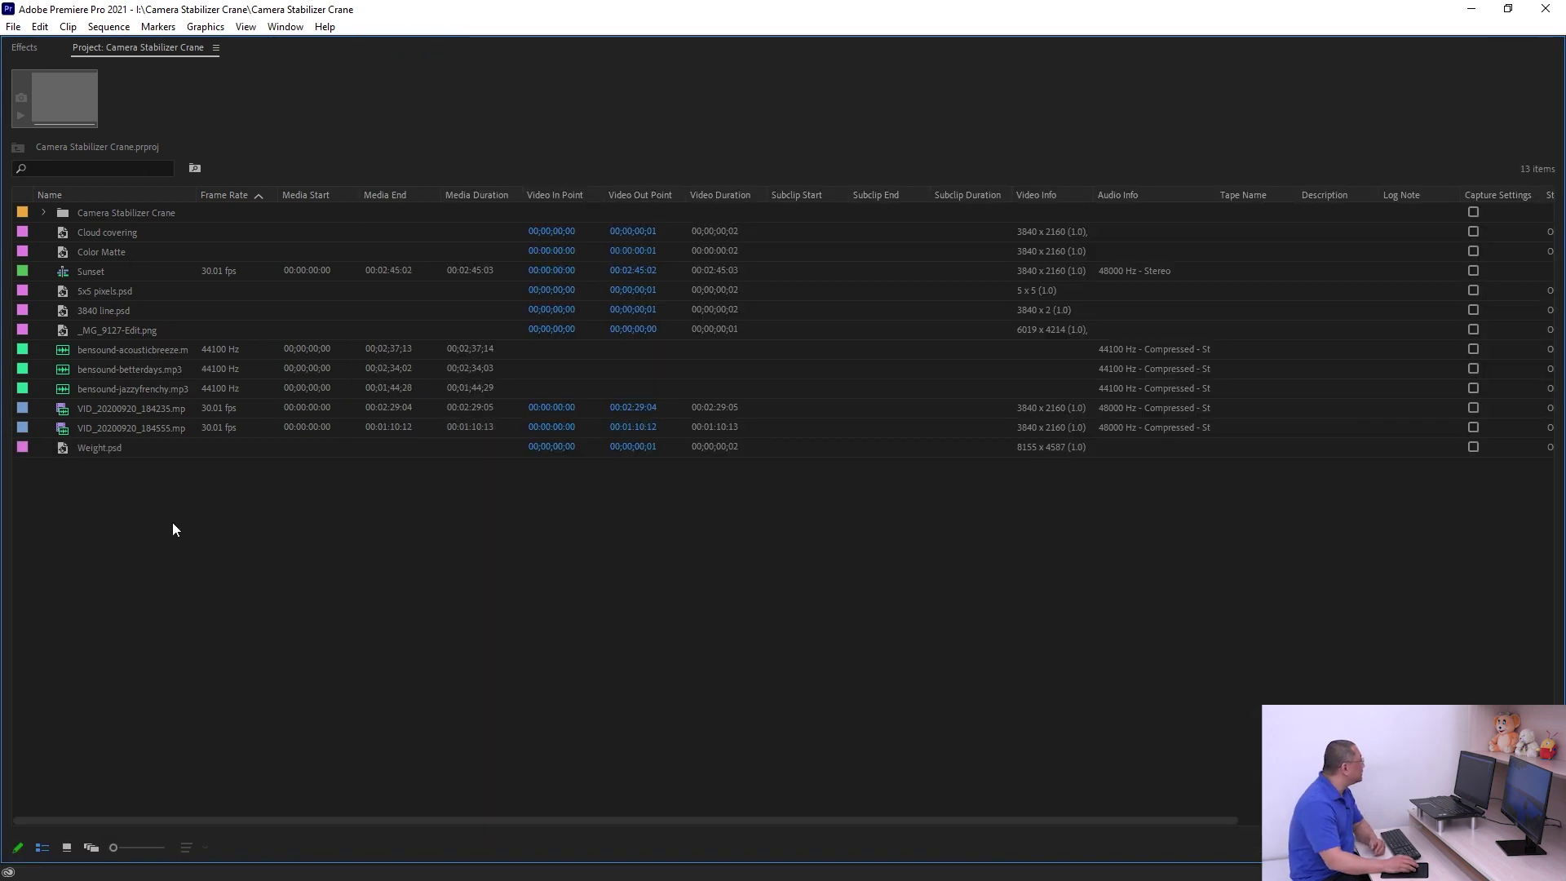
pyautogui.click(43, 212)
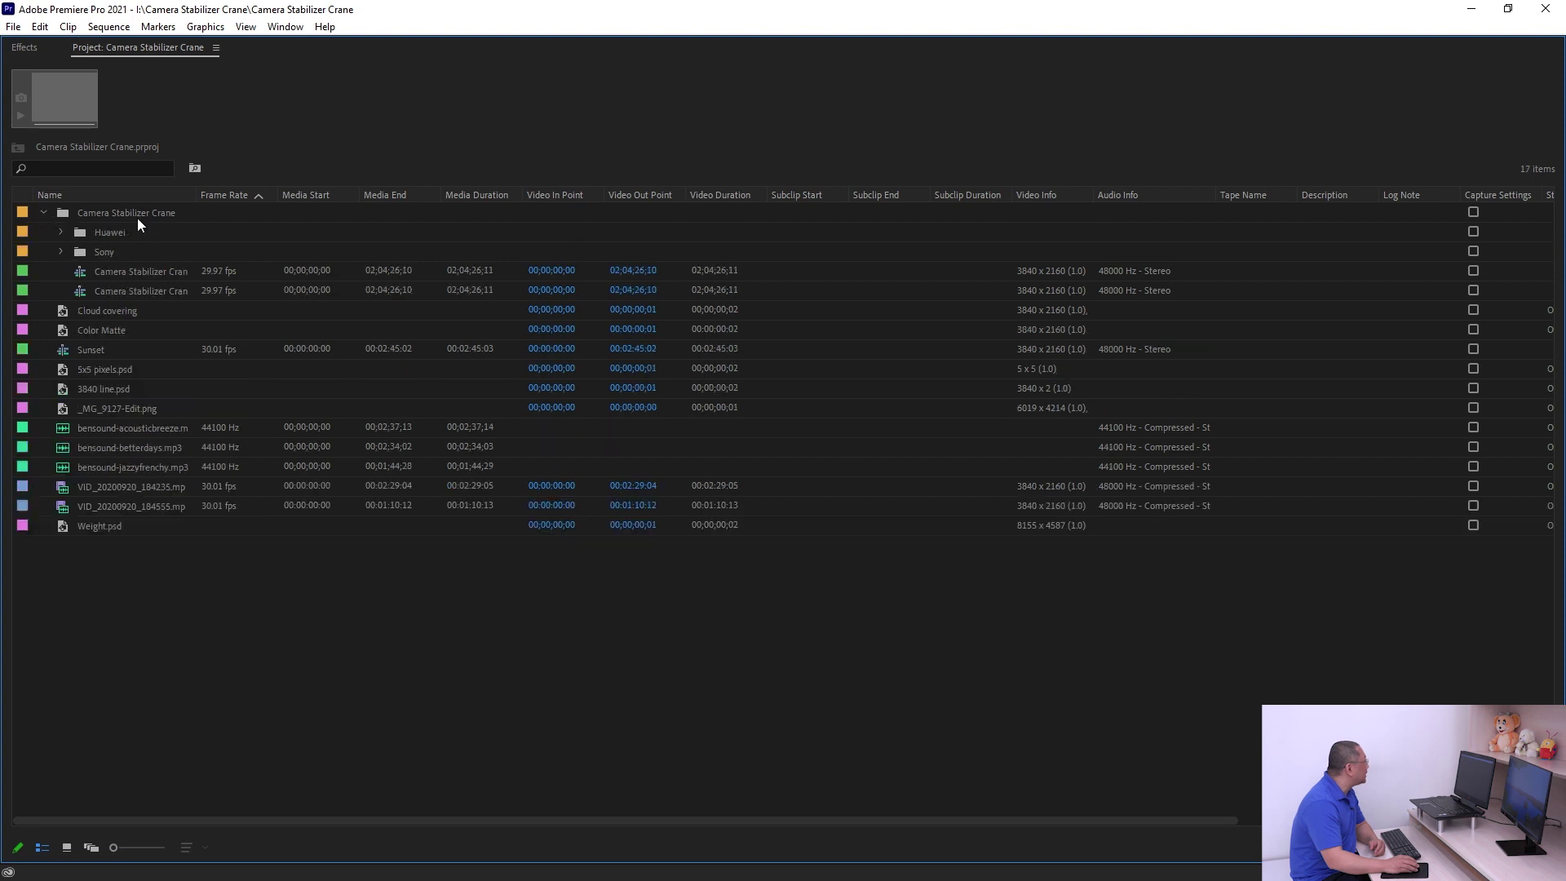
pyautogui.click(134, 212)
pyautogui.click(61, 233)
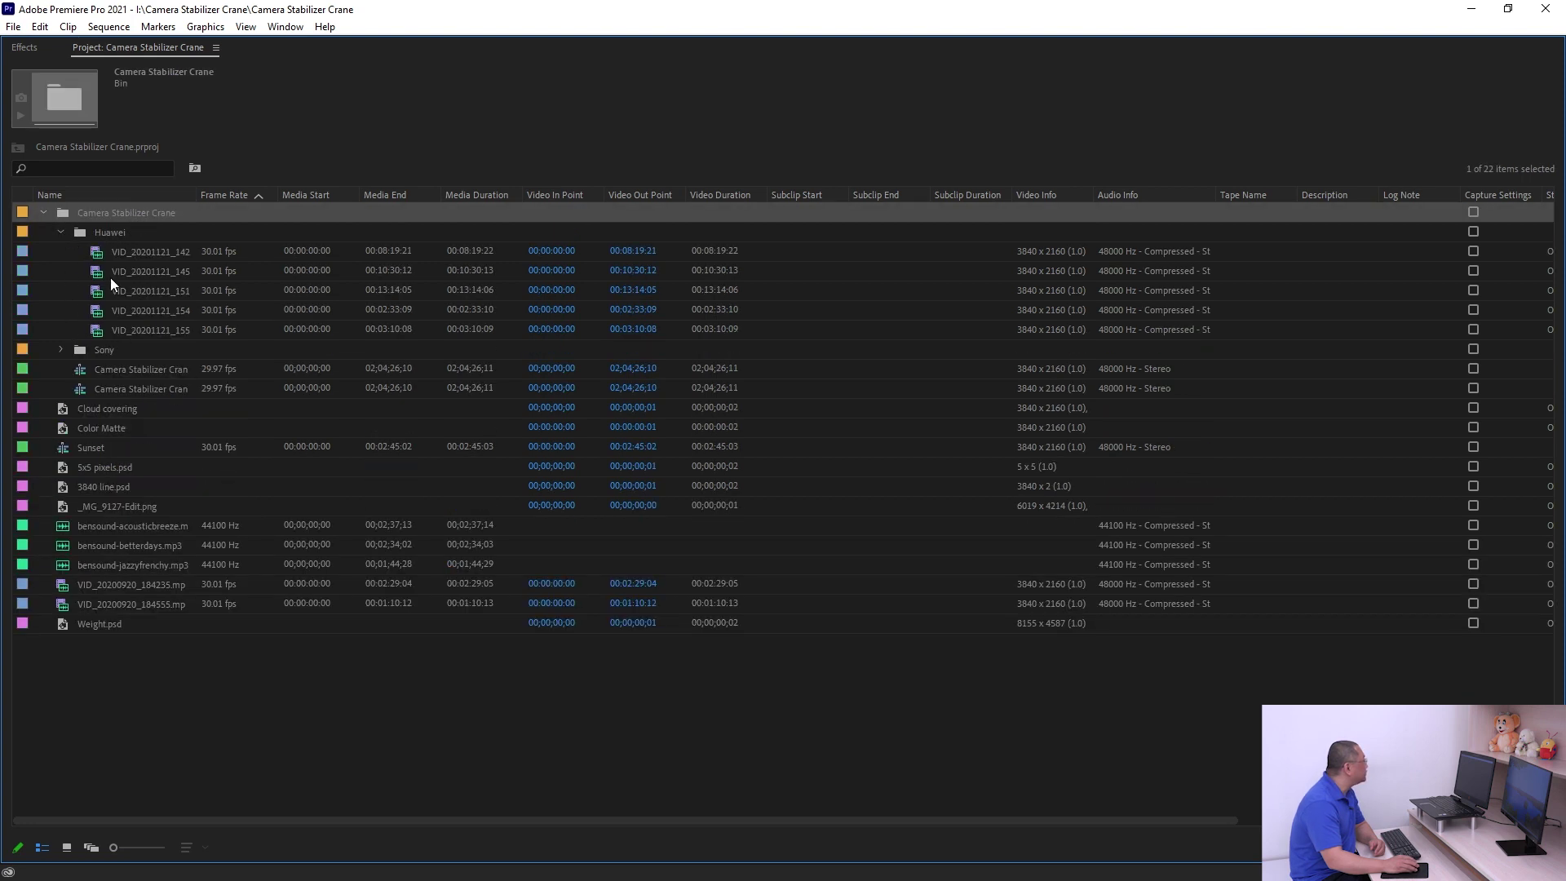
pyautogui.click(170, 255)
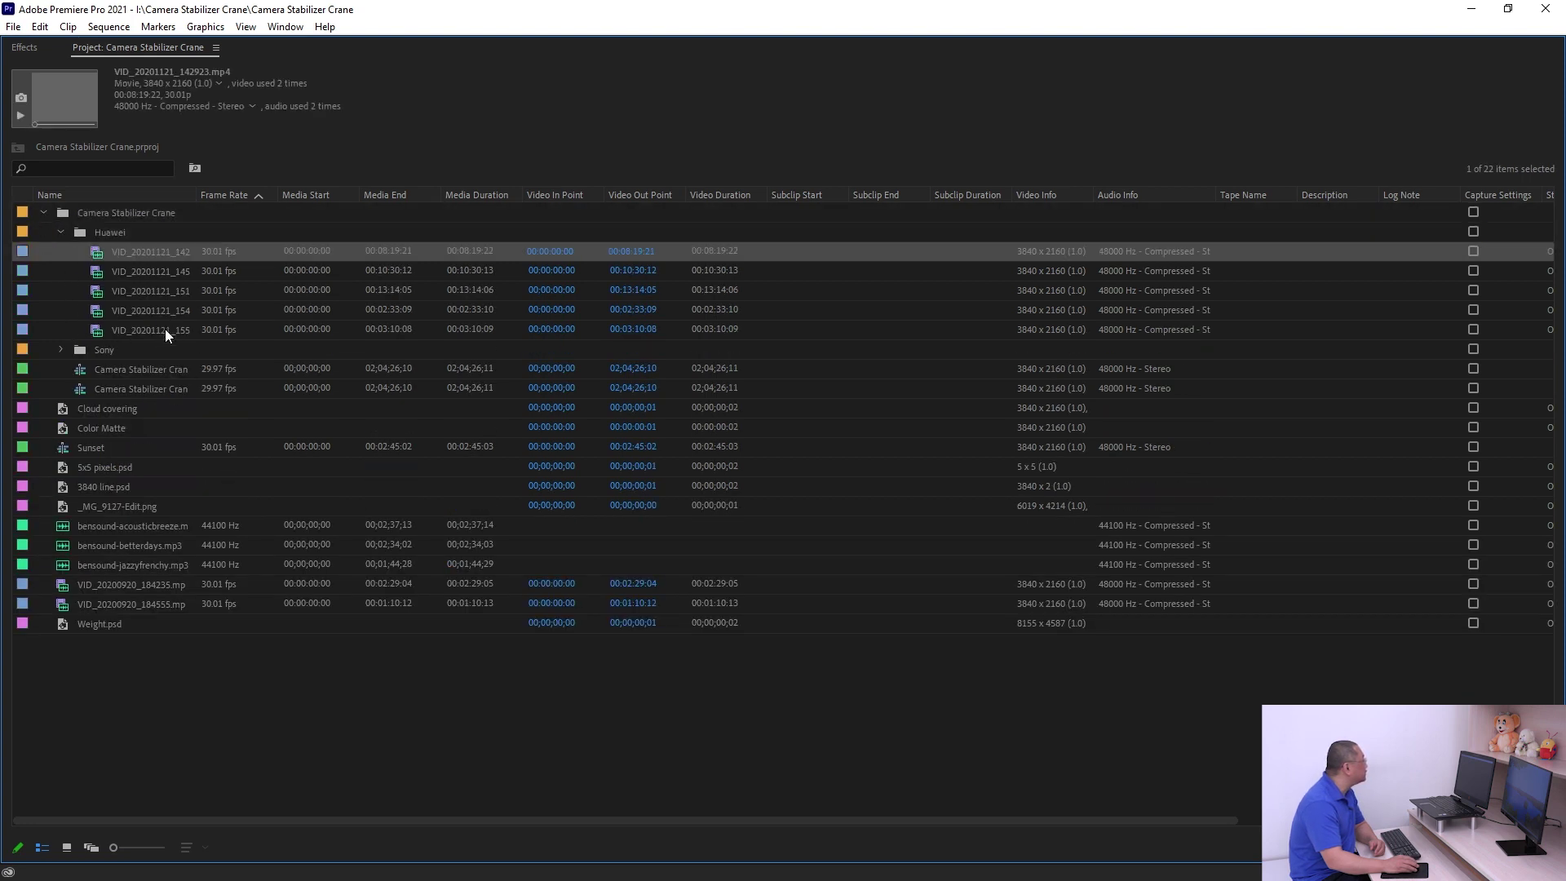
pyautogui.click(148, 289)
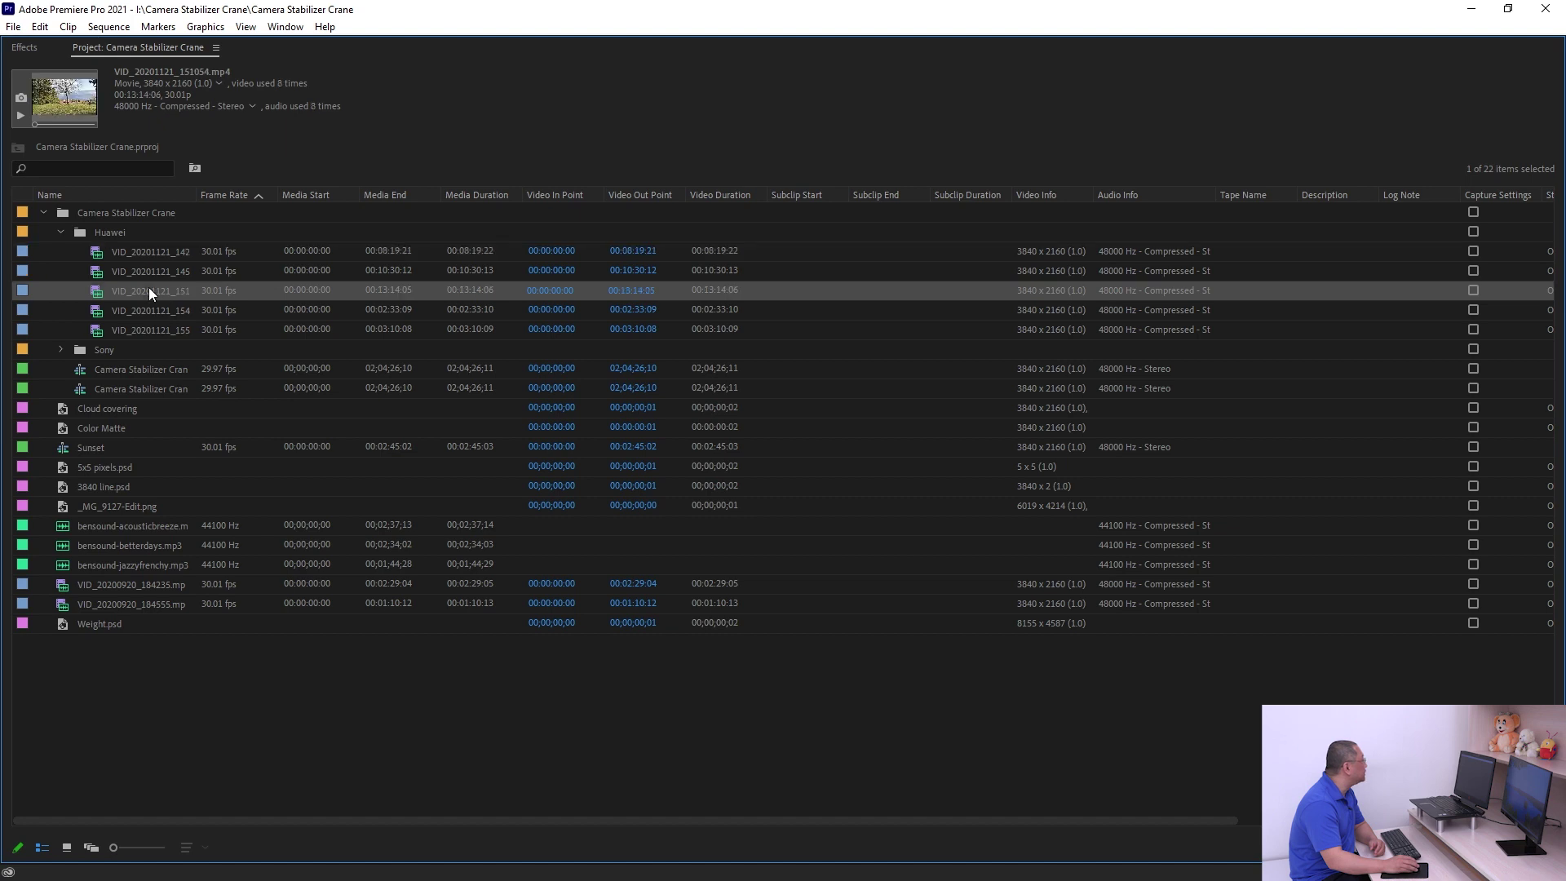
# Expand the Sony bin and inspect the details of its clips, including C0206.MP4
pyautogui.click(61, 349)
pyautogui.click(134, 420)
pyautogui.click(133, 466)
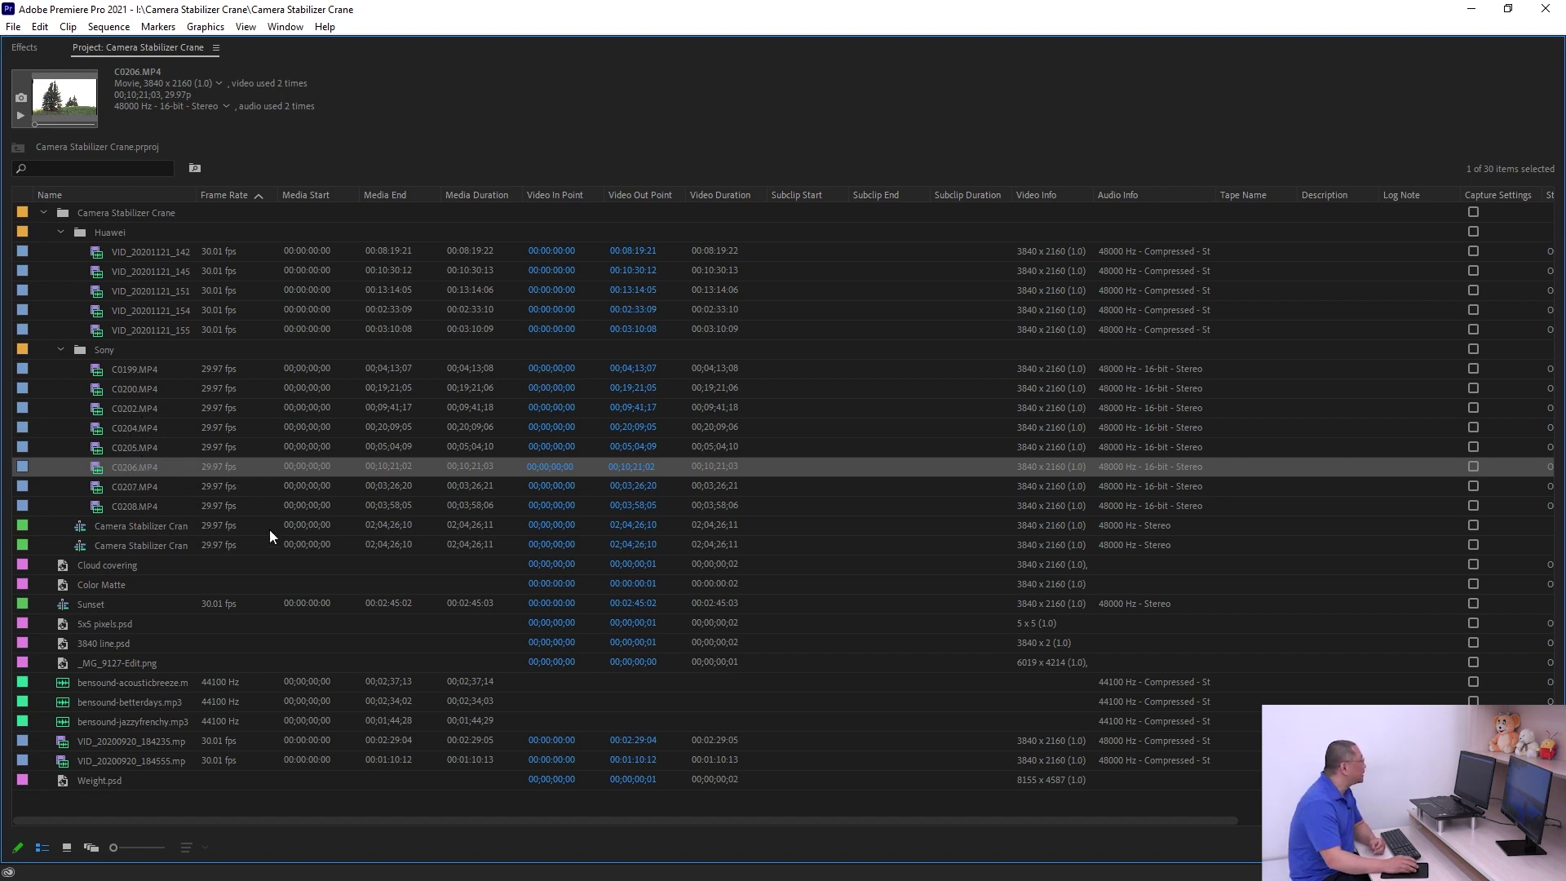
# Inspect the details of the Camera Stabilizer Crane sequence, the Cloud covering still and the Color Matte
pyautogui.click(125, 527)
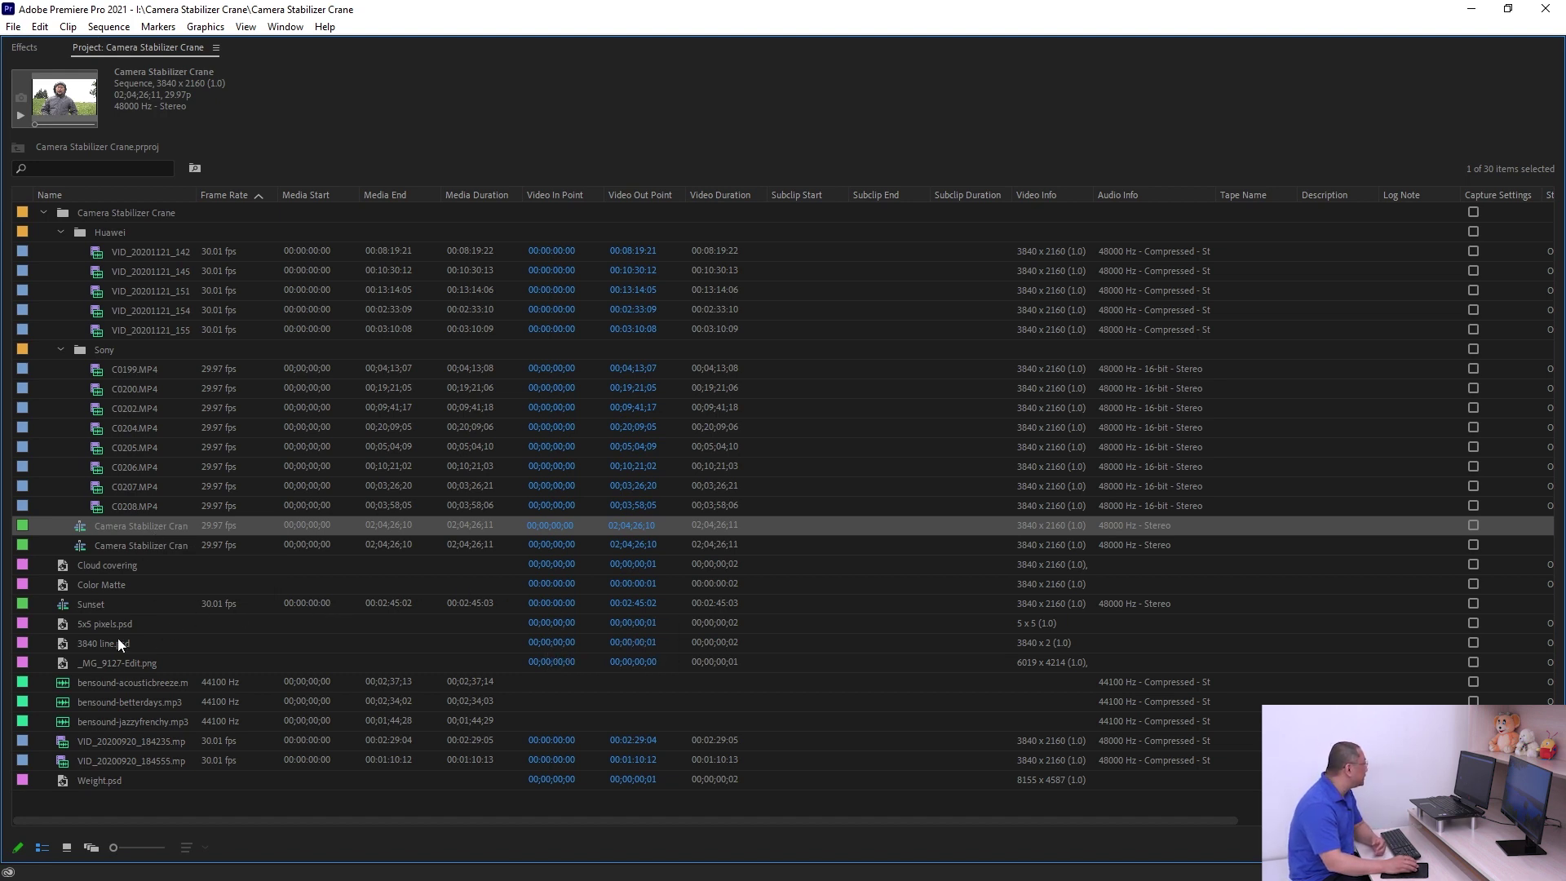
pyautogui.click(85, 565)
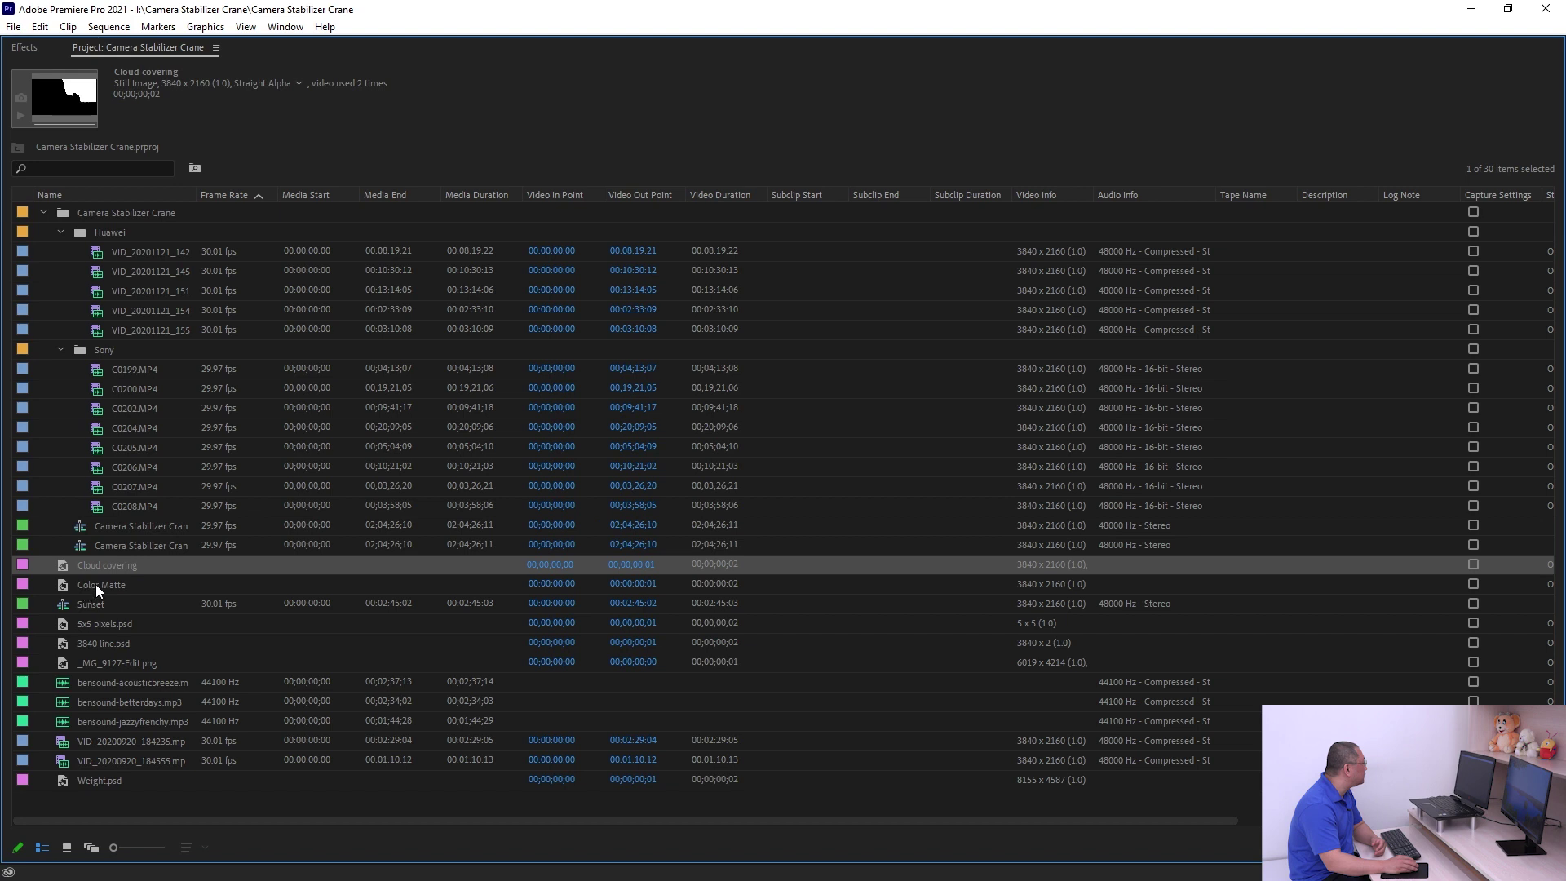
pyautogui.click(96, 584)
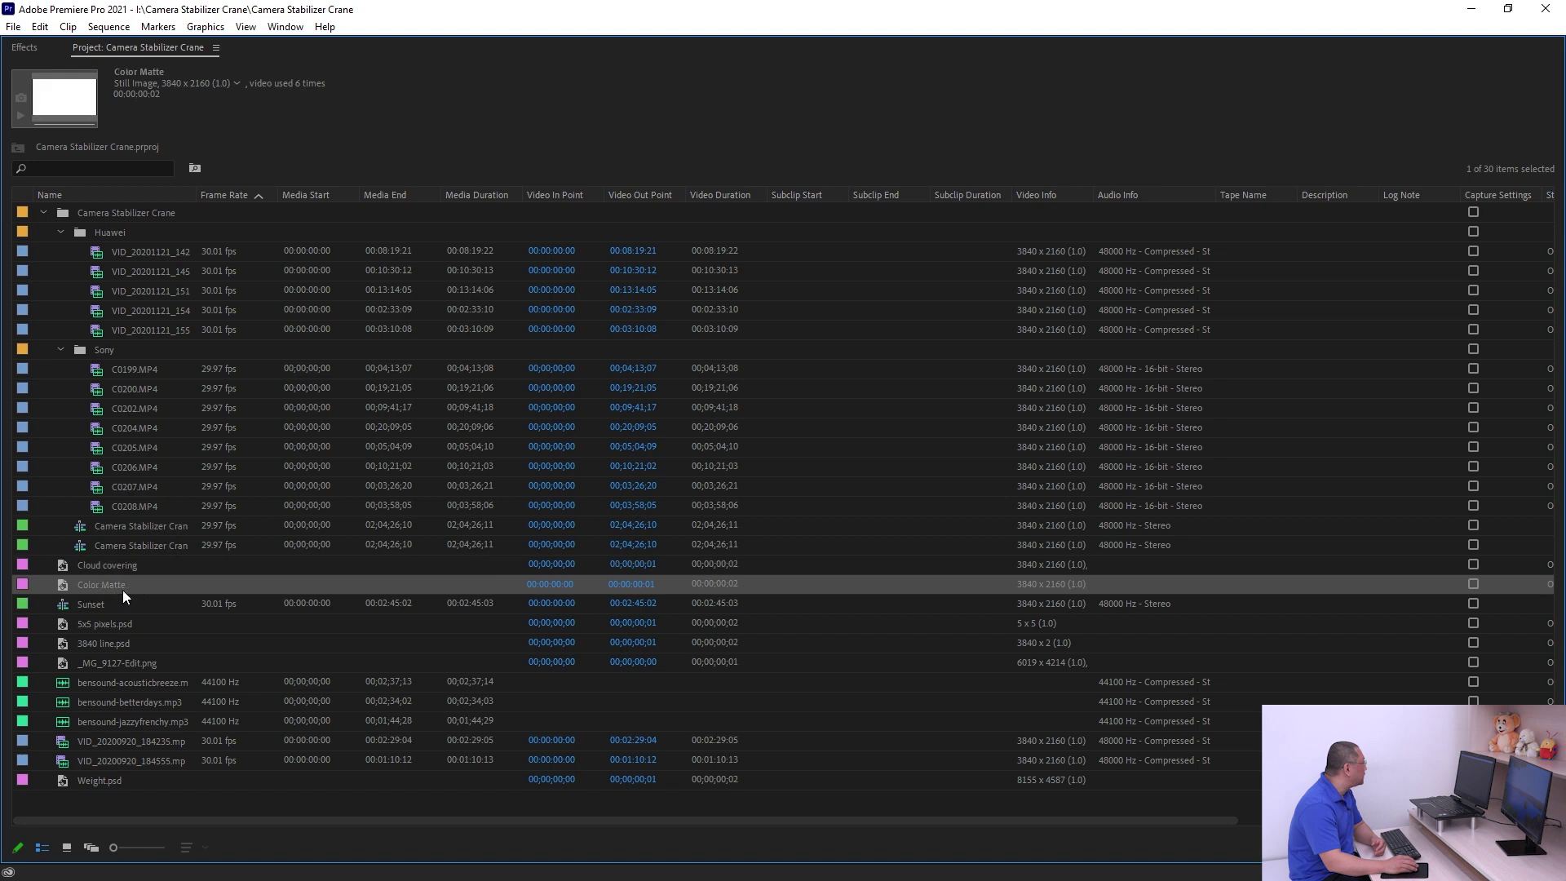
pyautogui.rightClick(43, 541)
pyautogui.moveTo(159, 605)
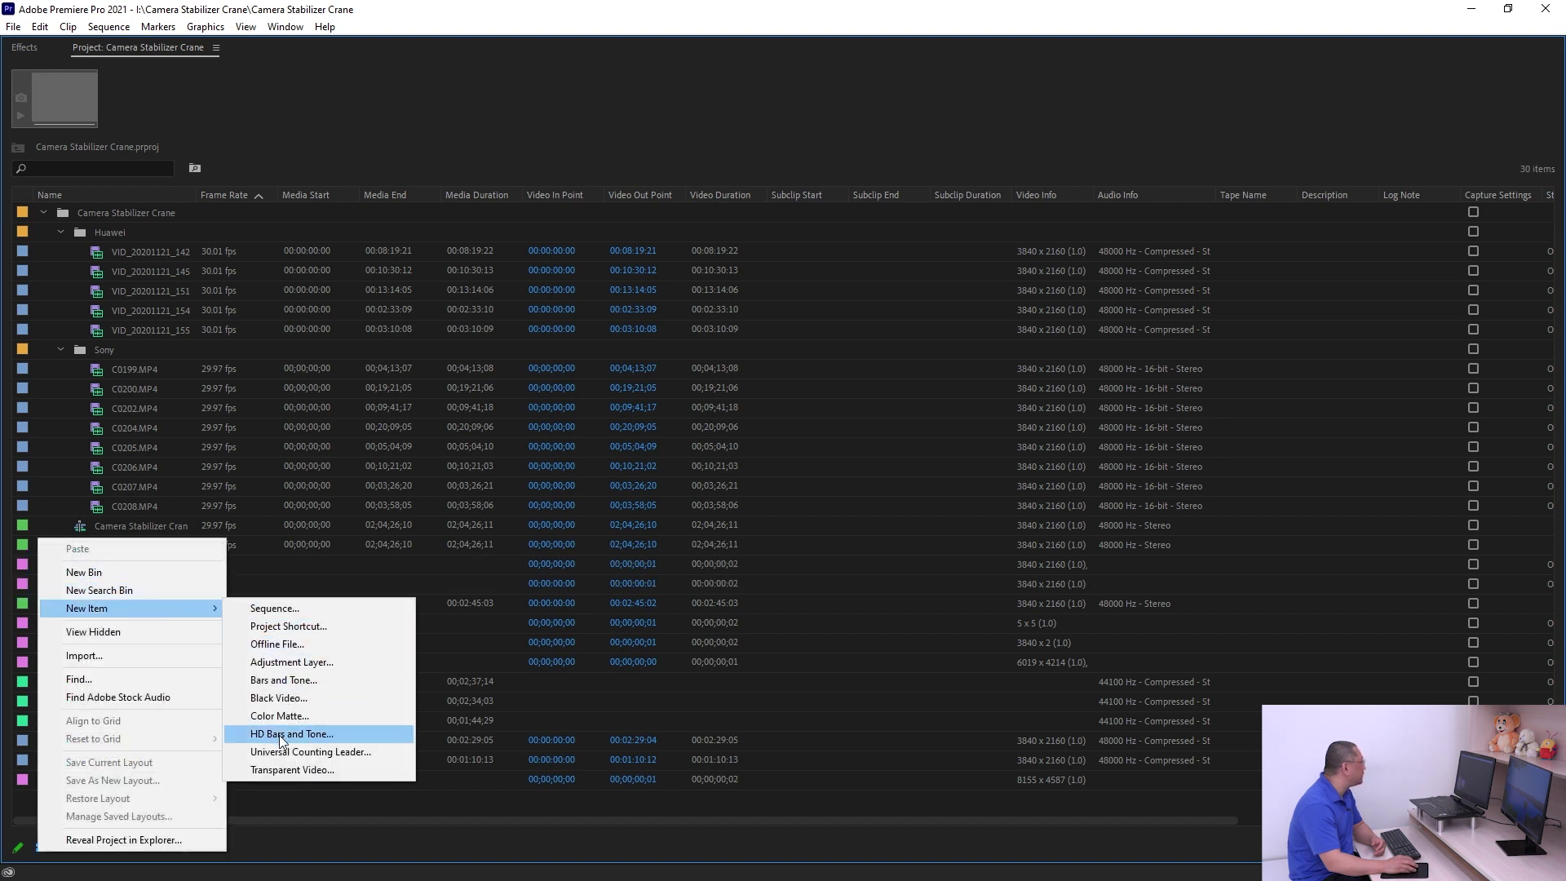
pyautogui.click(52, 483)
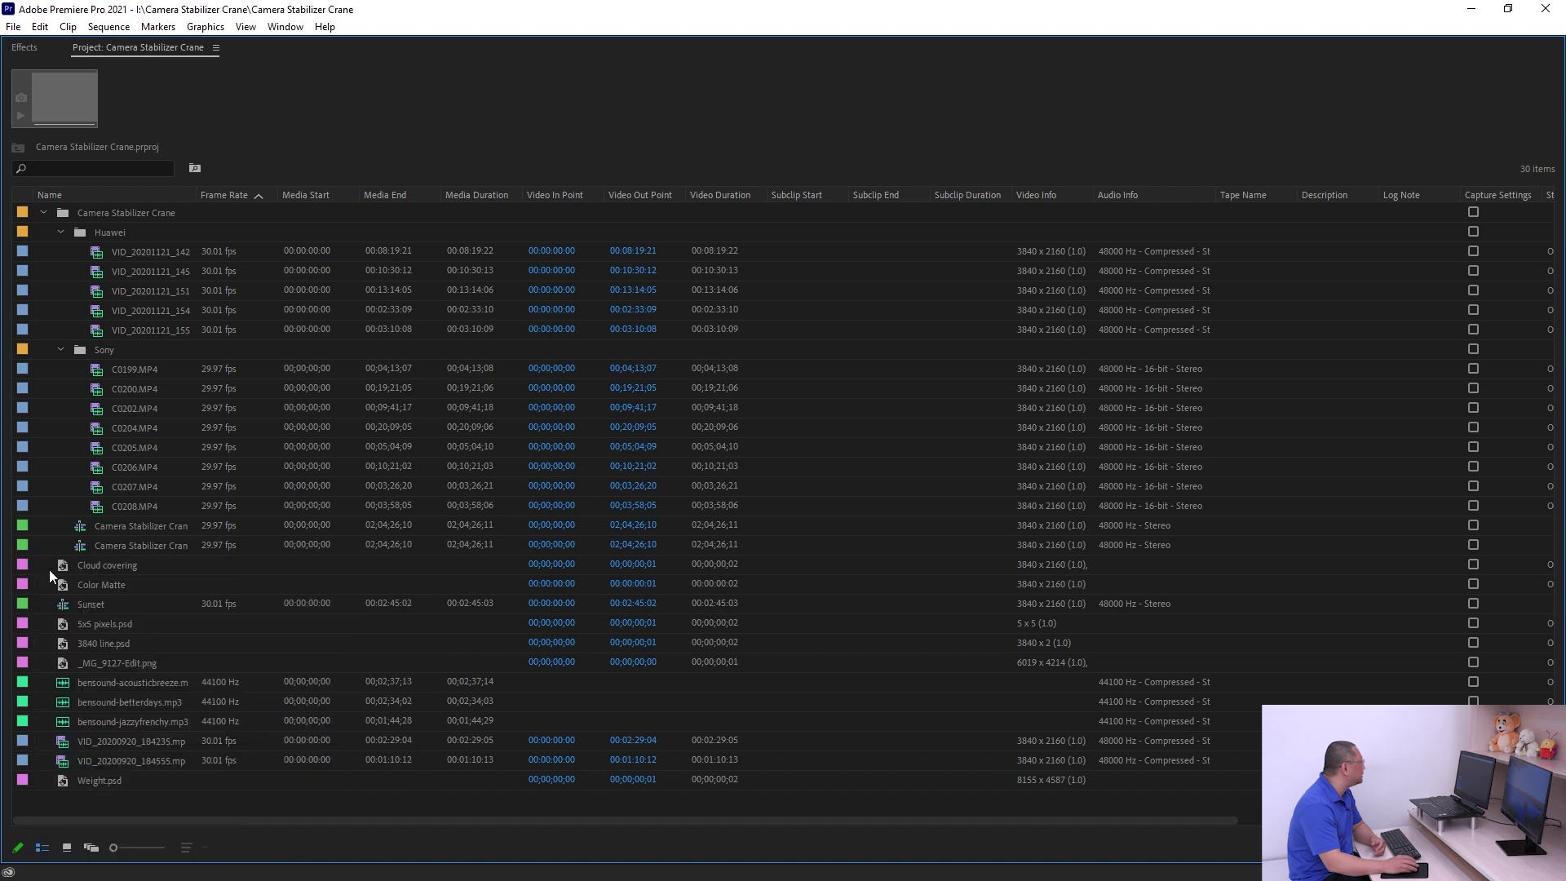
# Inspect the remaining assets: _MG_9127-Edit.png, 3840 line.psd, bensound-betterdays.mp3 and Weight.psd
pyautogui.click(106, 661)
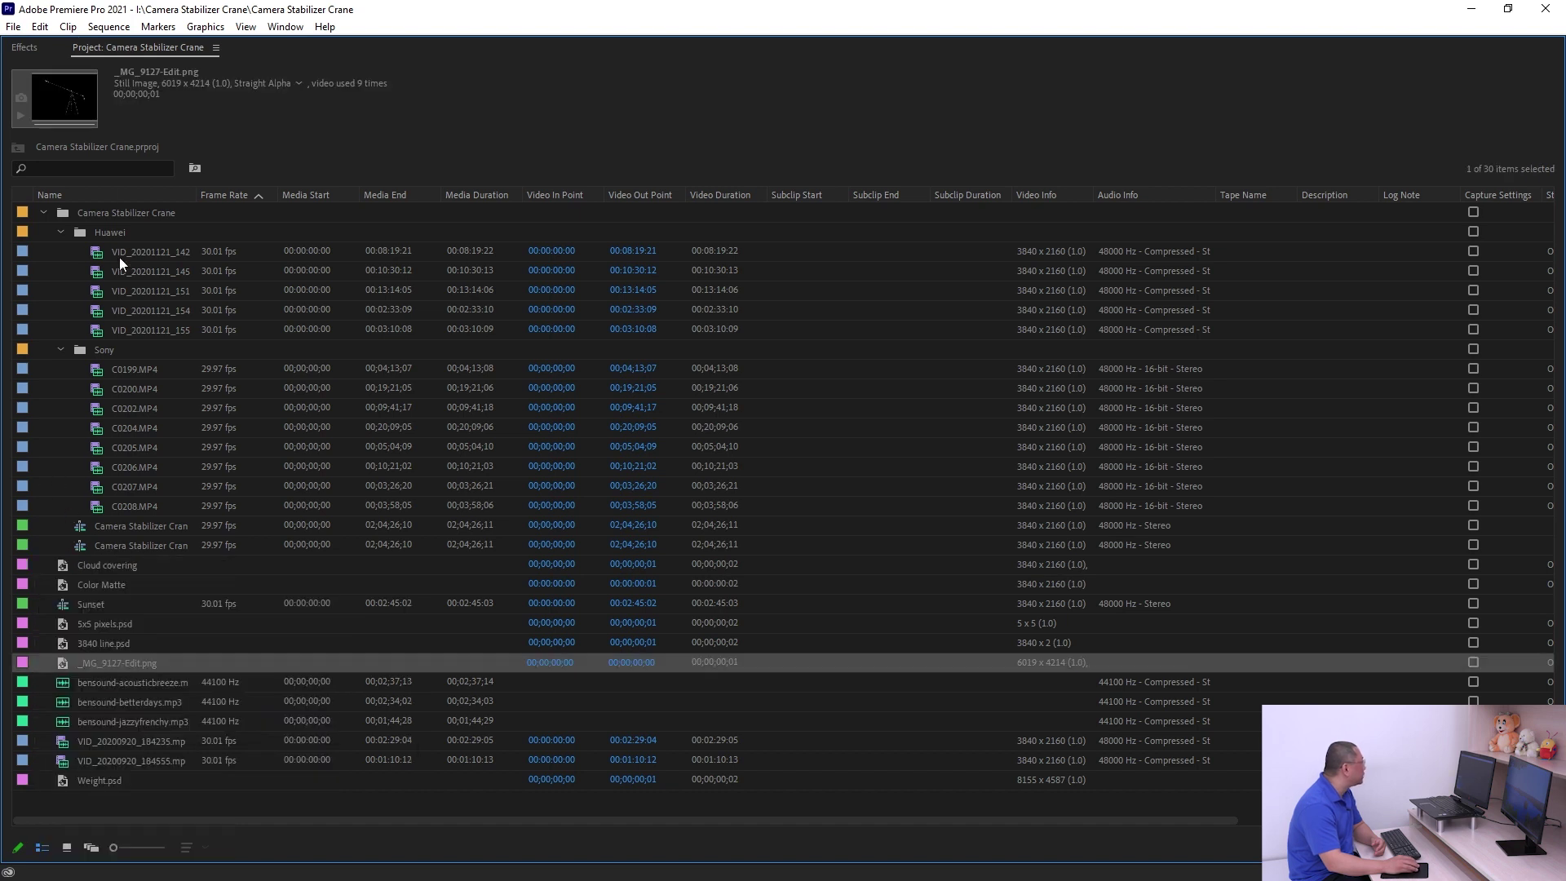
pyautogui.click(106, 644)
pyautogui.click(81, 703)
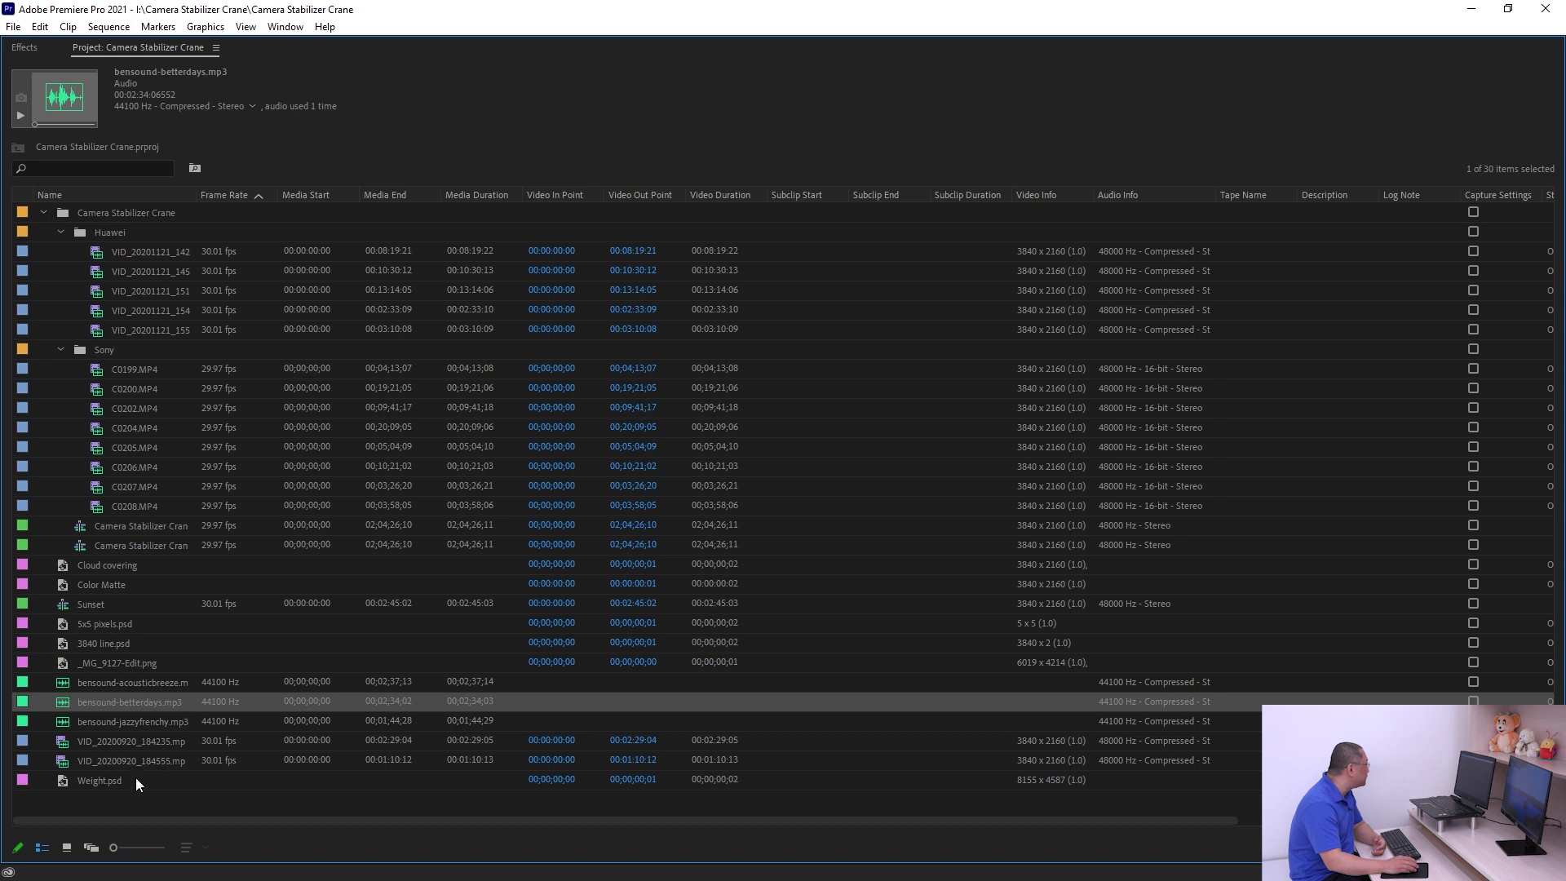
pyautogui.click(96, 783)
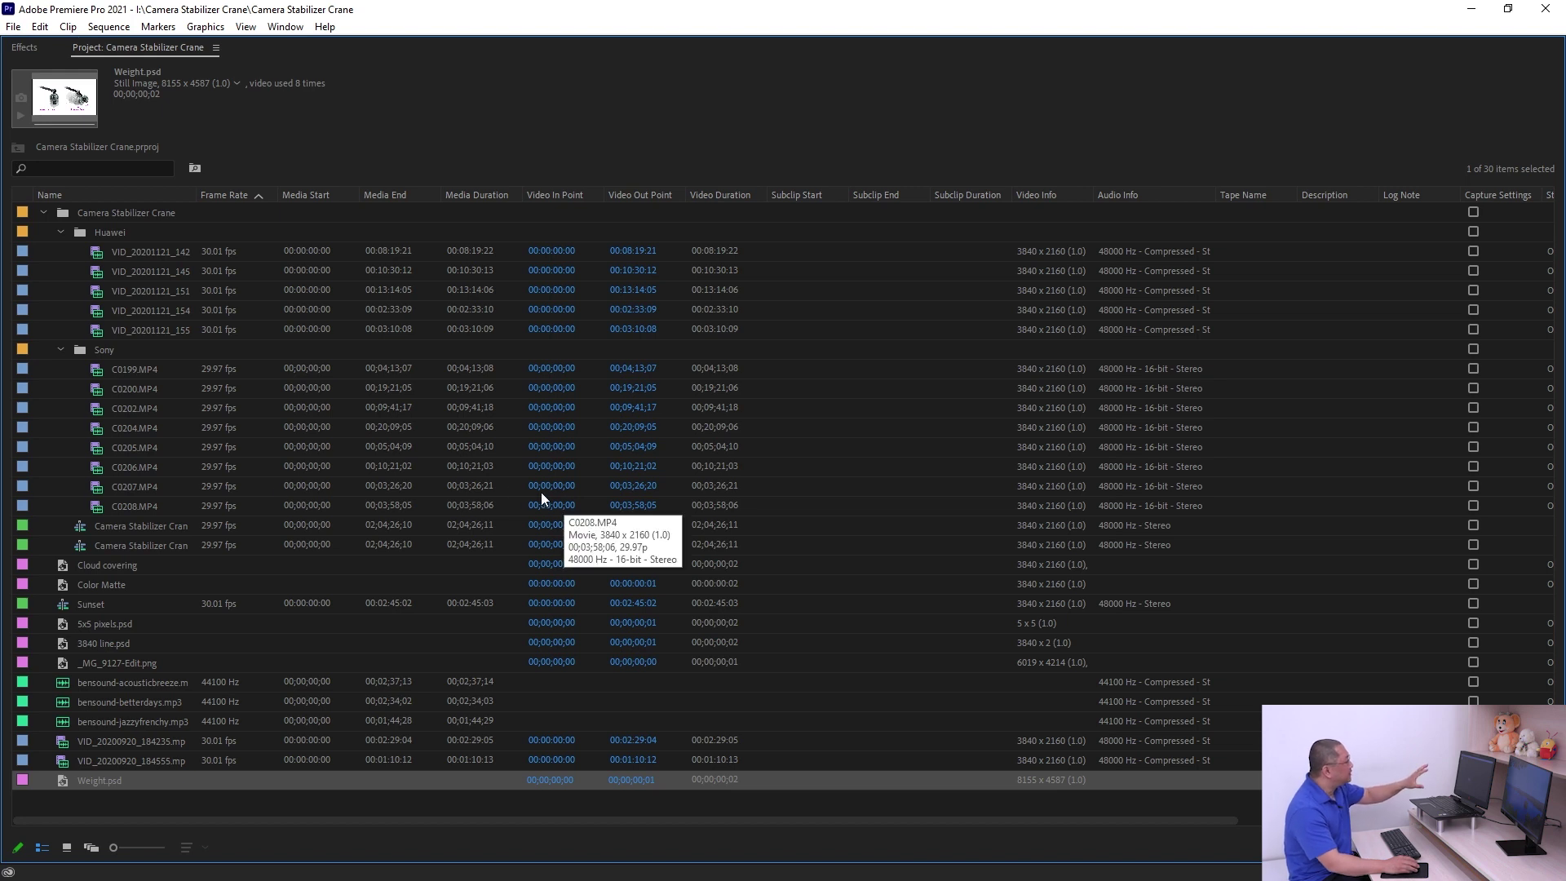
# Inspect the Camera Stabilizer Crane playbar and Camera Stabilizer Crane sequences, and restore the normal workspace layout
pyautogui.click(137, 546)
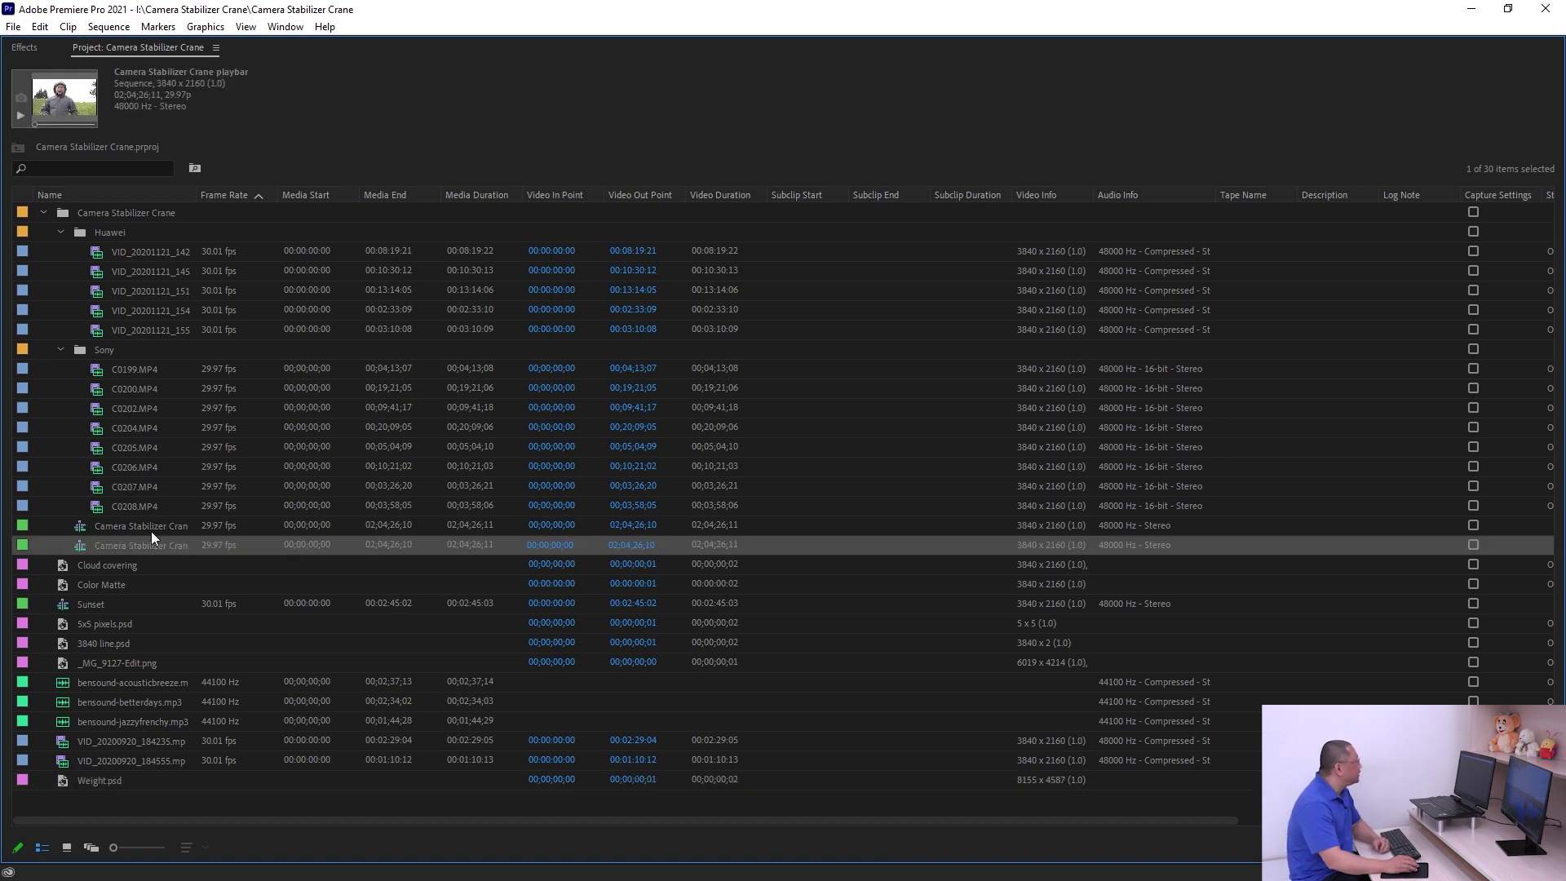
pyautogui.click(153, 530)
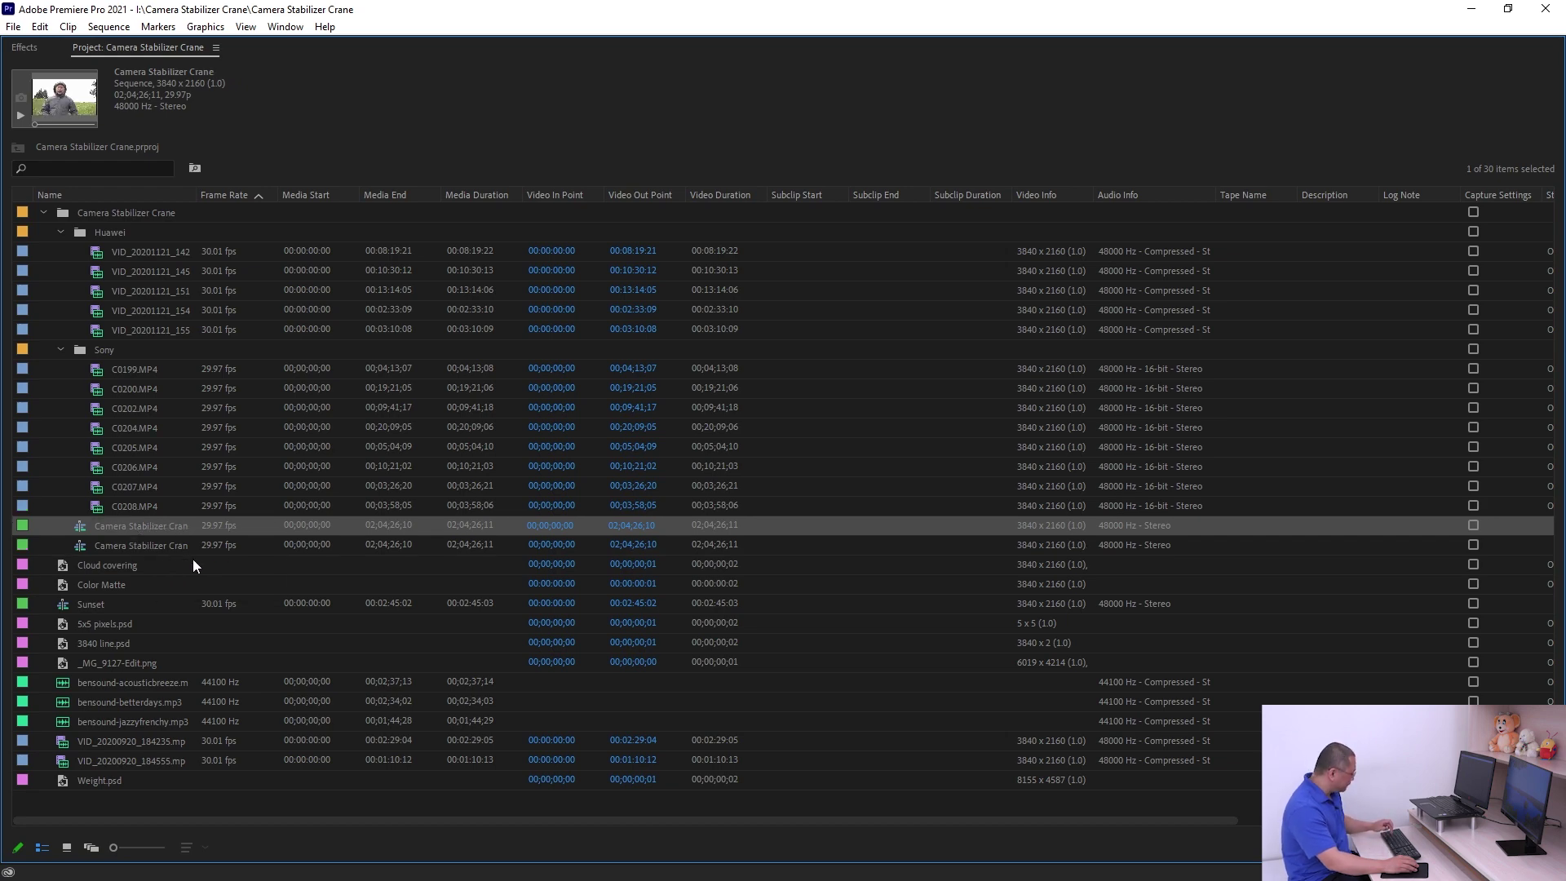
pyautogui.press('`')
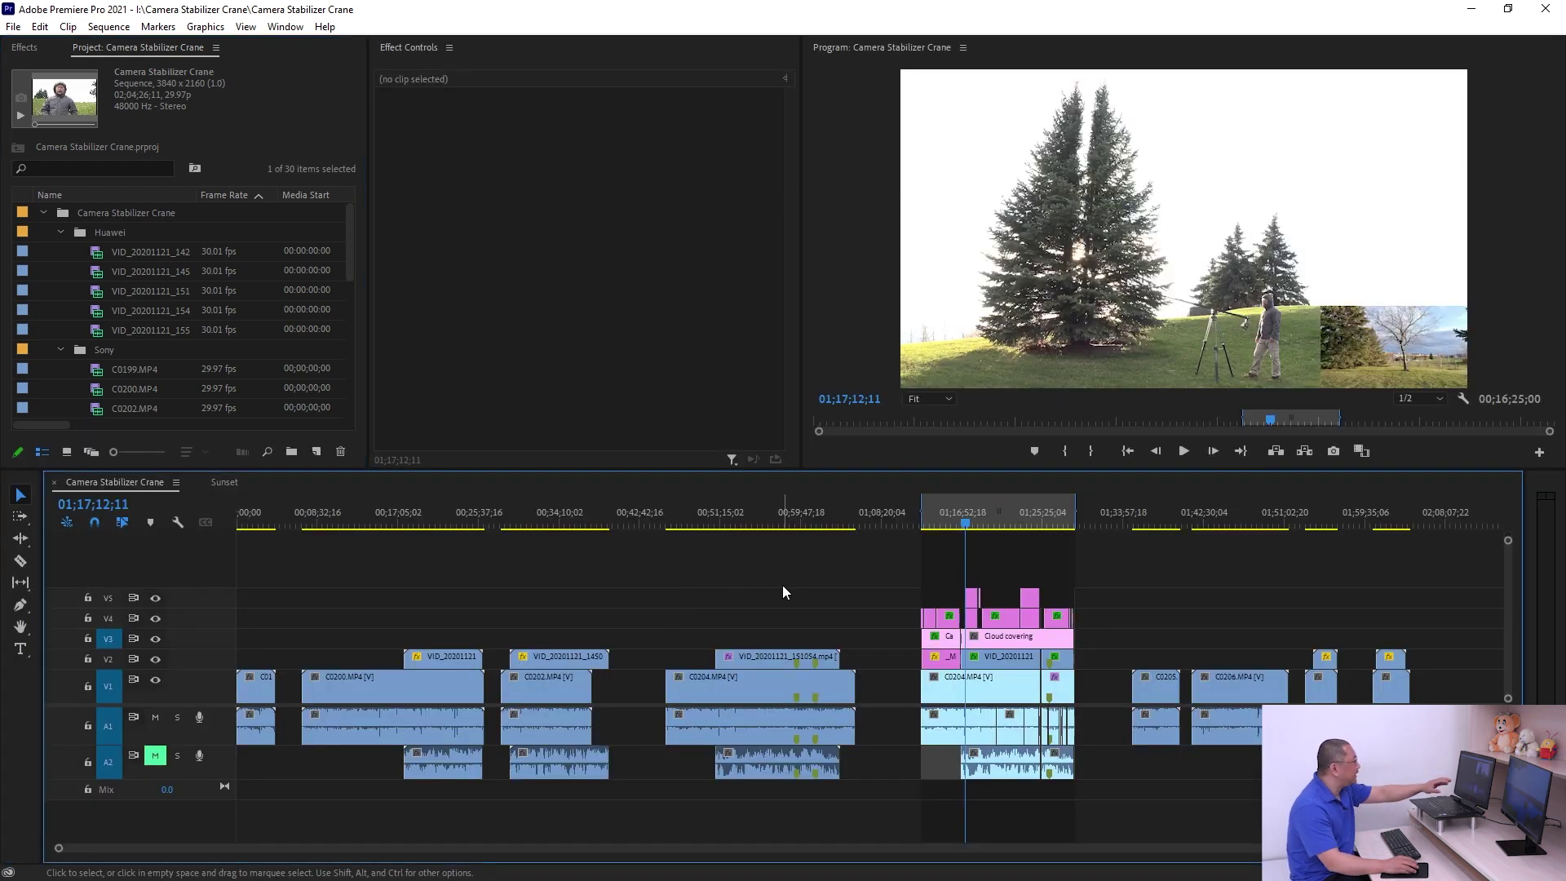
# Preview the sequence at 00;22;13;05 and 00;02;35;18, and select the opening clip C0199.MP4
pyautogui.click(447, 511)
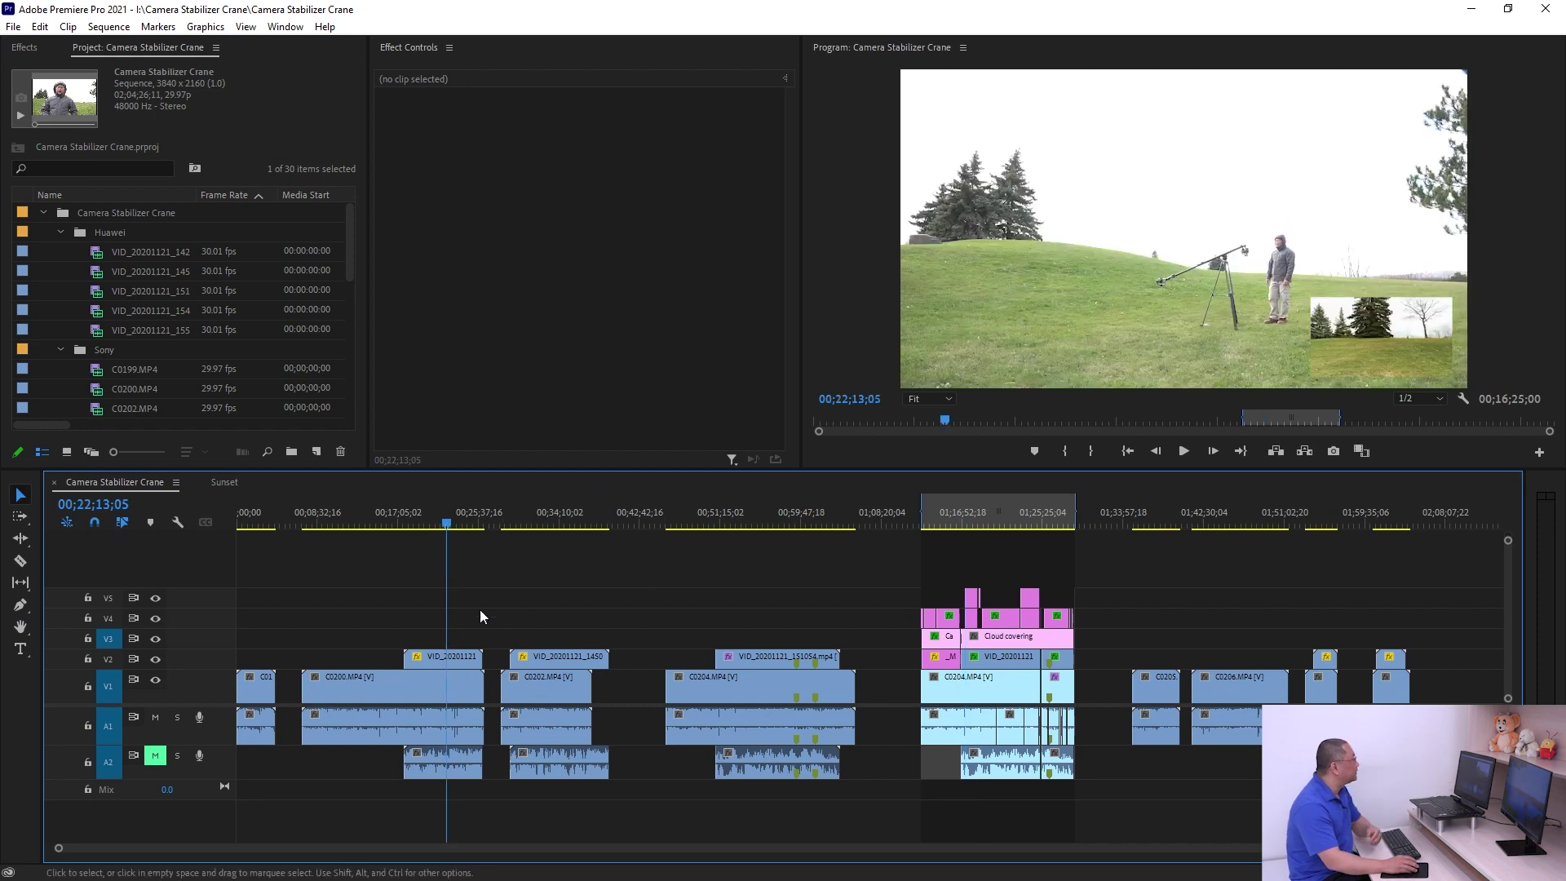
pyautogui.click(755, 593)
pyautogui.click(736, 563)
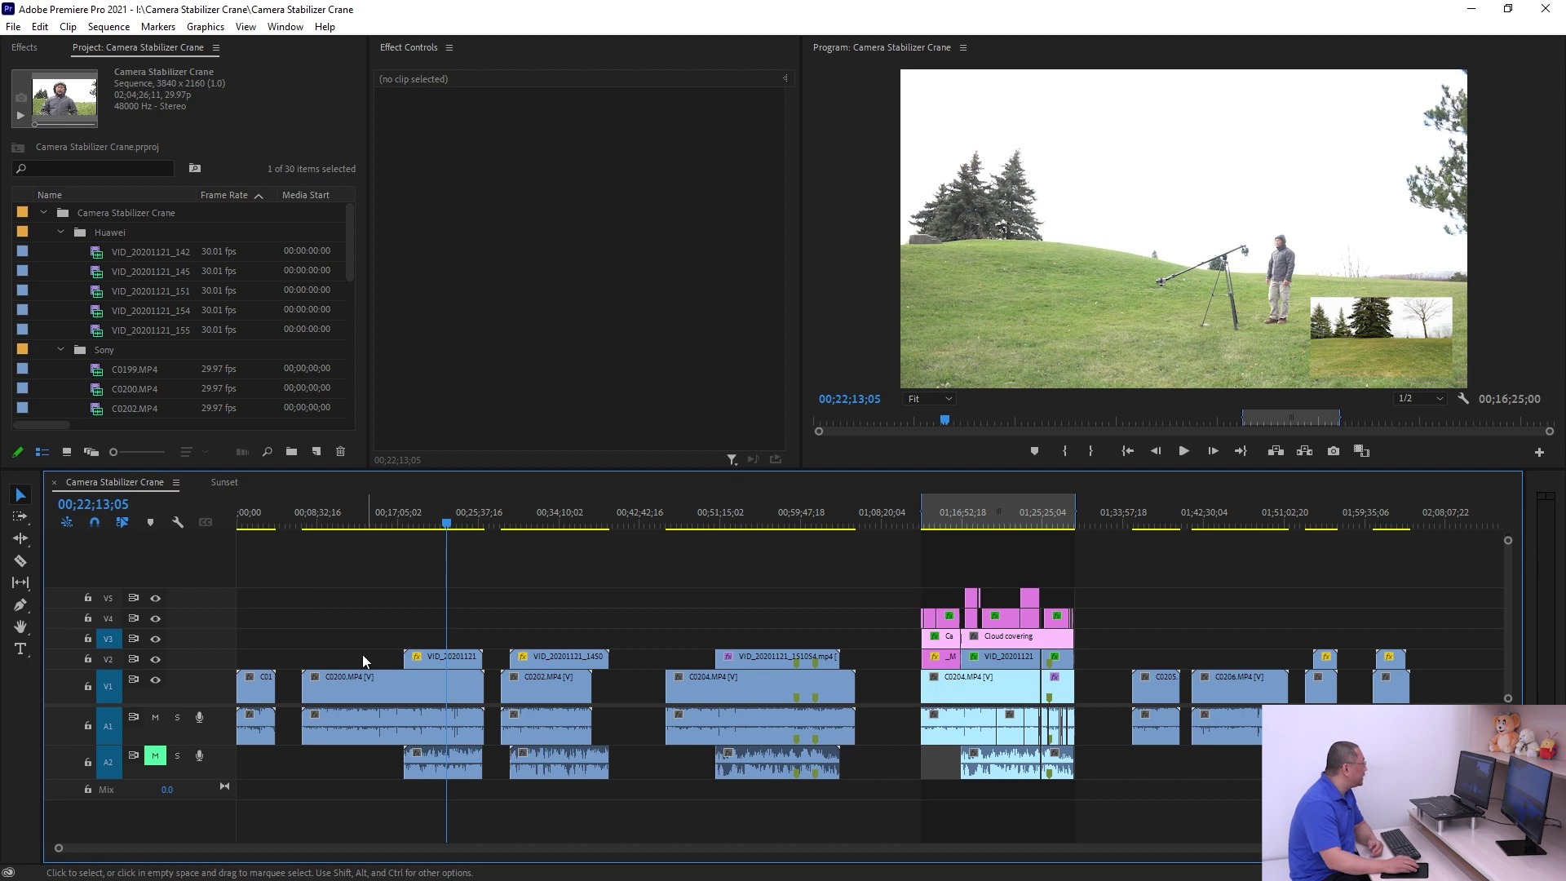
pyautogui.click(262, 522)
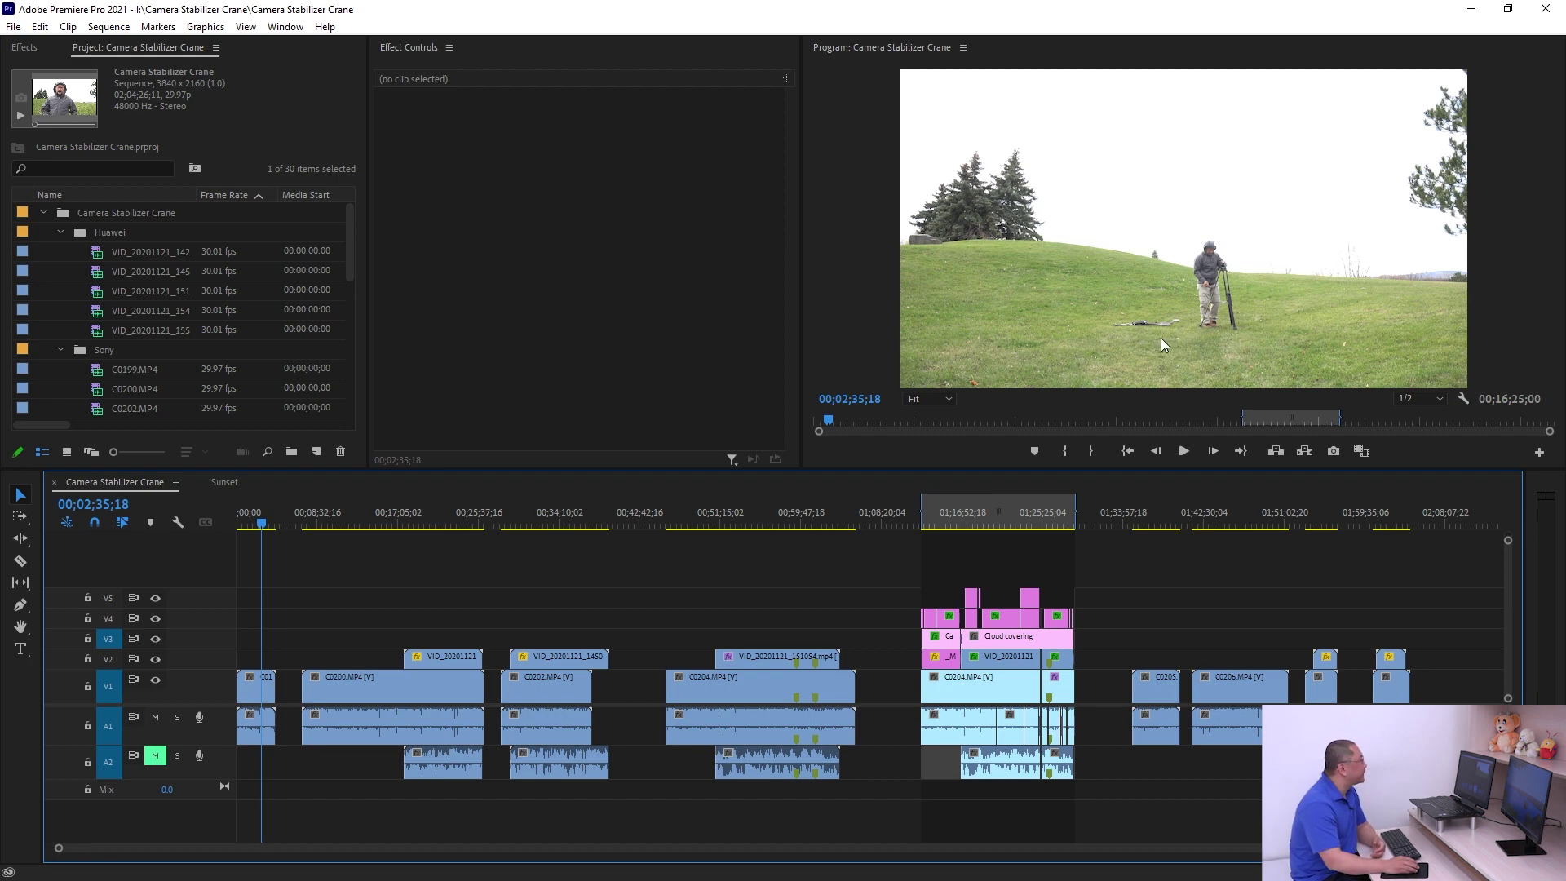
pyautogui.click(258, 691)
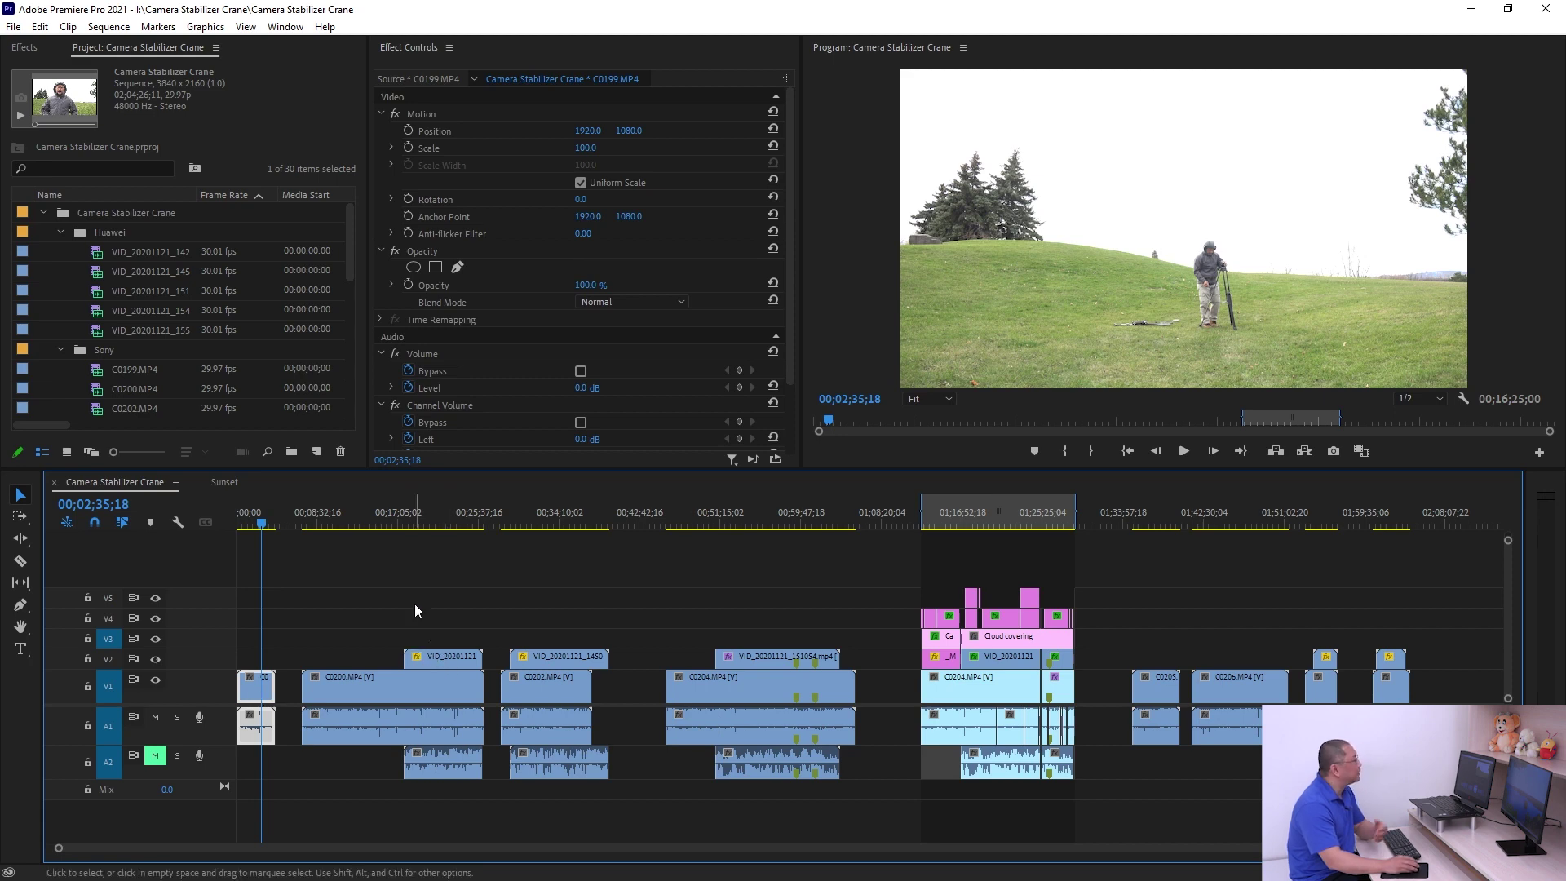
# Select C0200.MP4 together with its overlaid phone clip, and preview the section at 00;19;16;25 and 00;13;18;26
pyautogui.click(419, 512)
pyautogui.moveTo(355, 605); pyautogui.dragTo(457, 707)
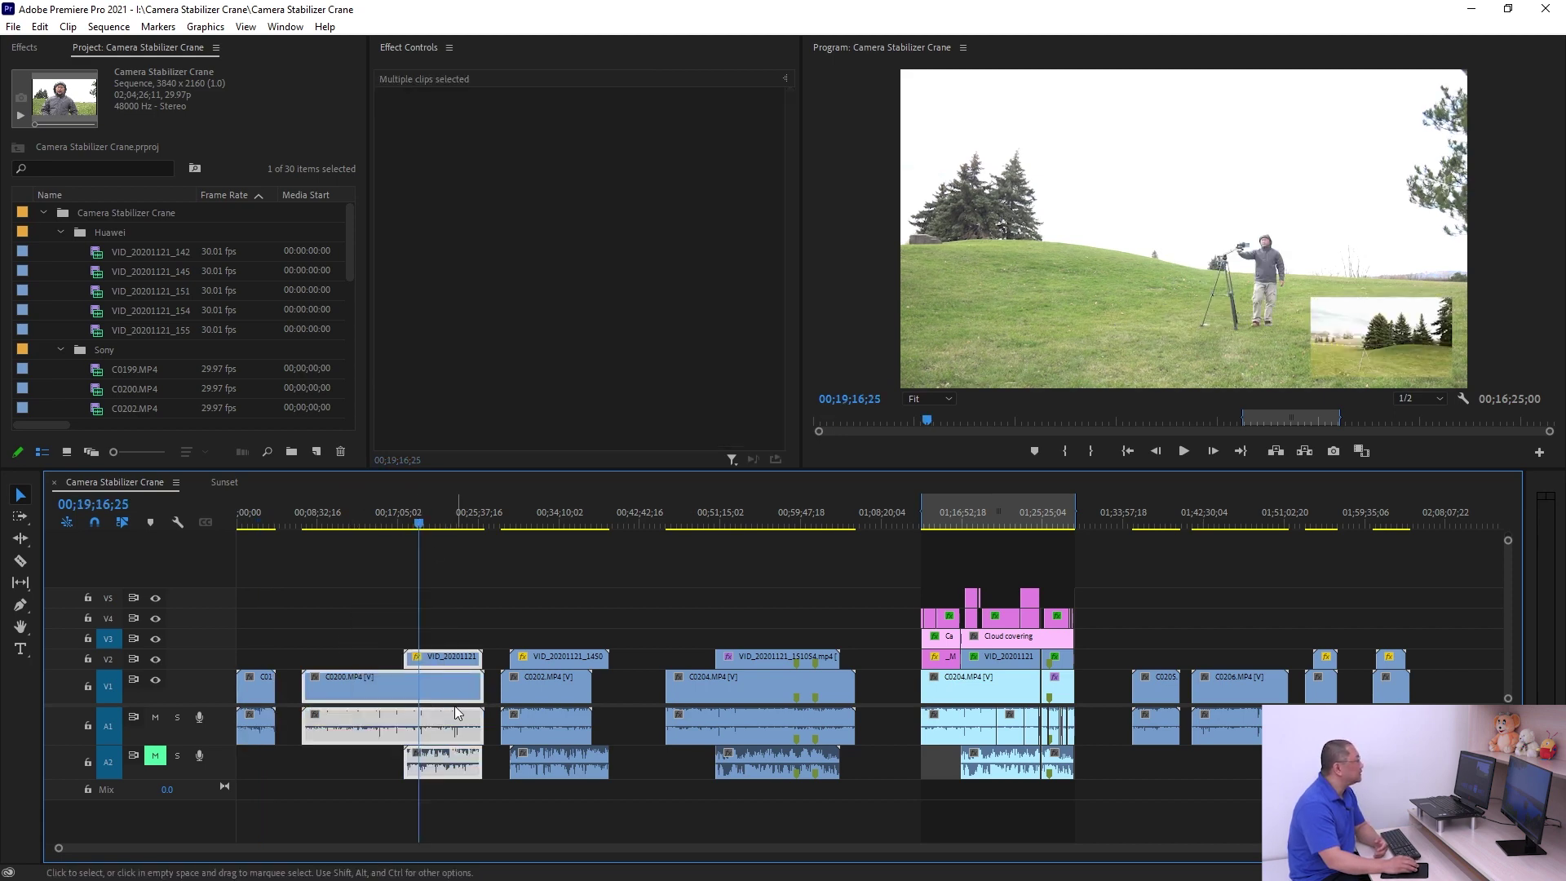
pyautogui.click(364, 507)
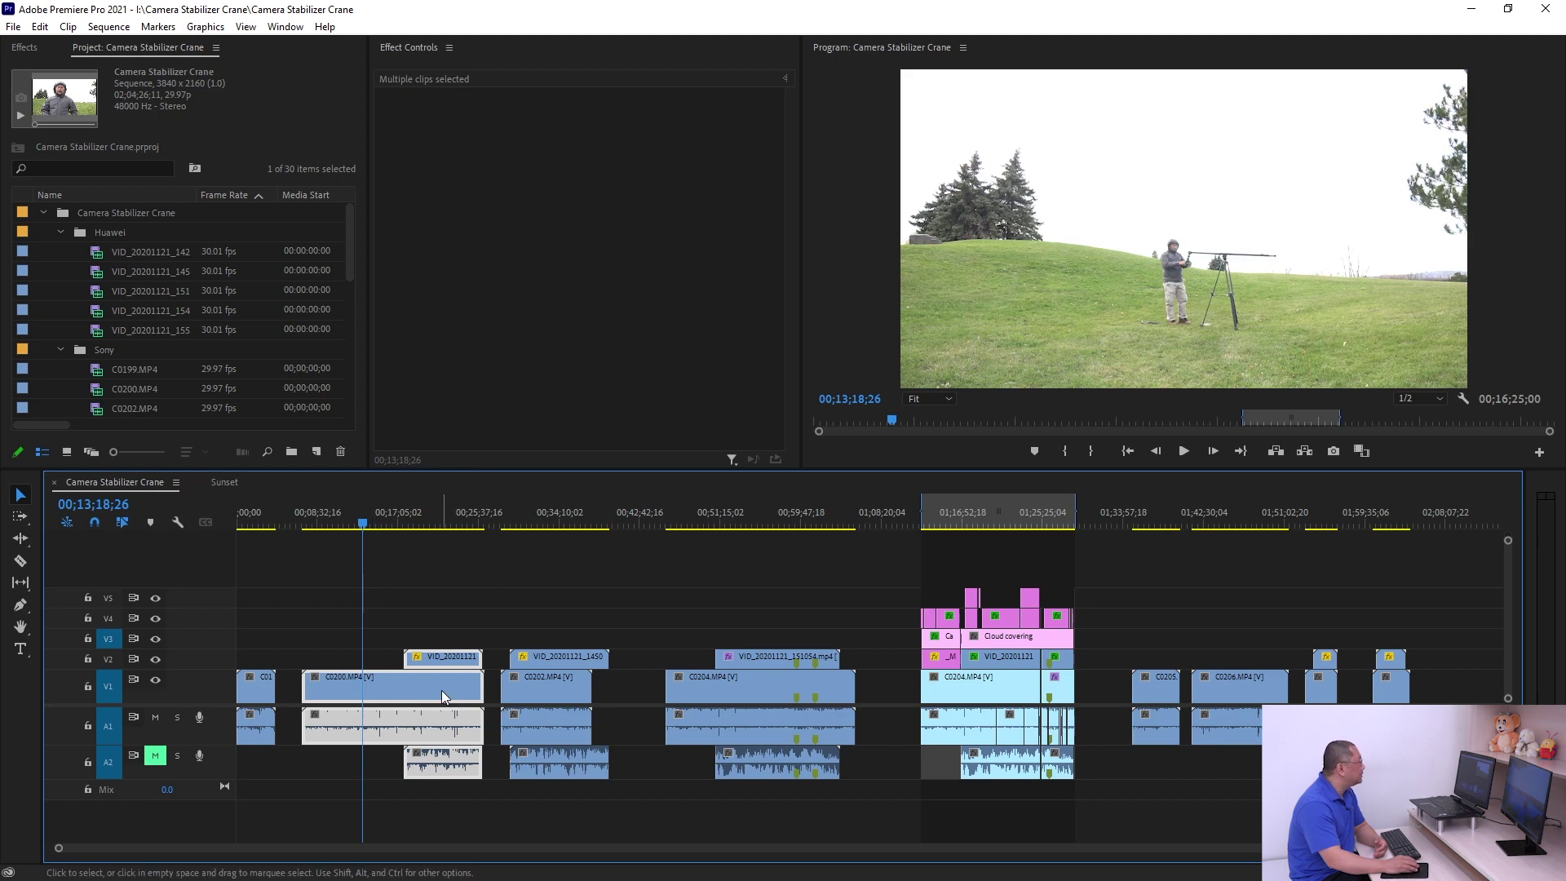
# Select the phone clip above C0200.MP4, preview its overlay at 00;22;33;27, and select both clips together again
pyautogui.click(461, 603)
pyautogui.click(443, 659)
pyautogui.click(449, 522)
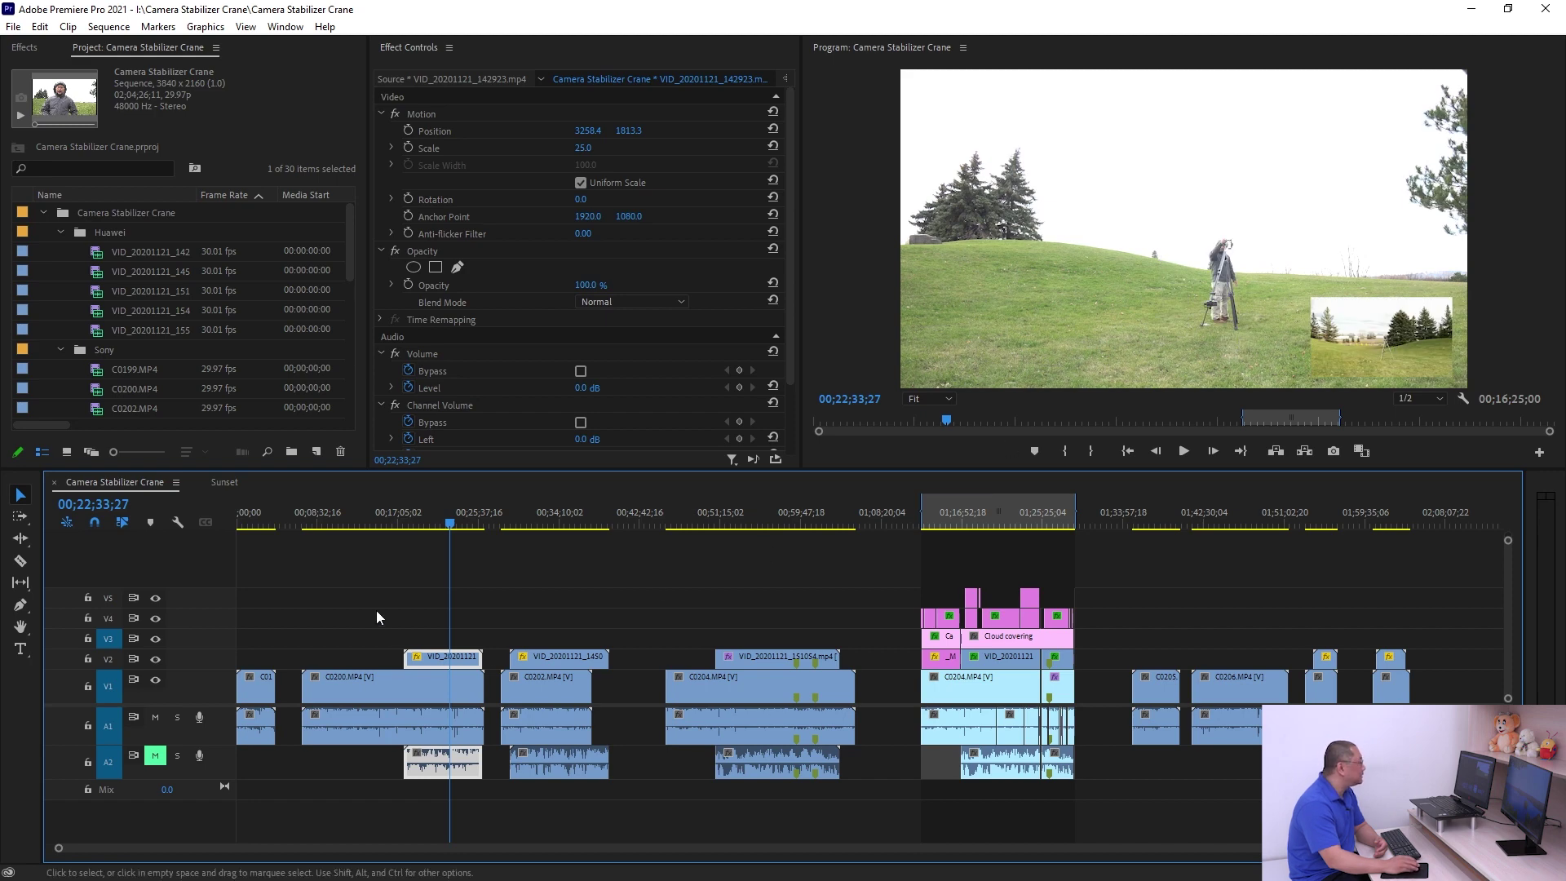
pyautogui.moveTo(351, 610); pyautogui.dragTo(437, 738)
# Preview the C0202.MP4 section at 00;33;11;29 and the first C0204.MP4 section at 00;57;29;19, selecting each section's clips
pyautogui.click(550, 521)
pyautogui.moveTo(534, 601); pyautogui.dragTo(566, 748)
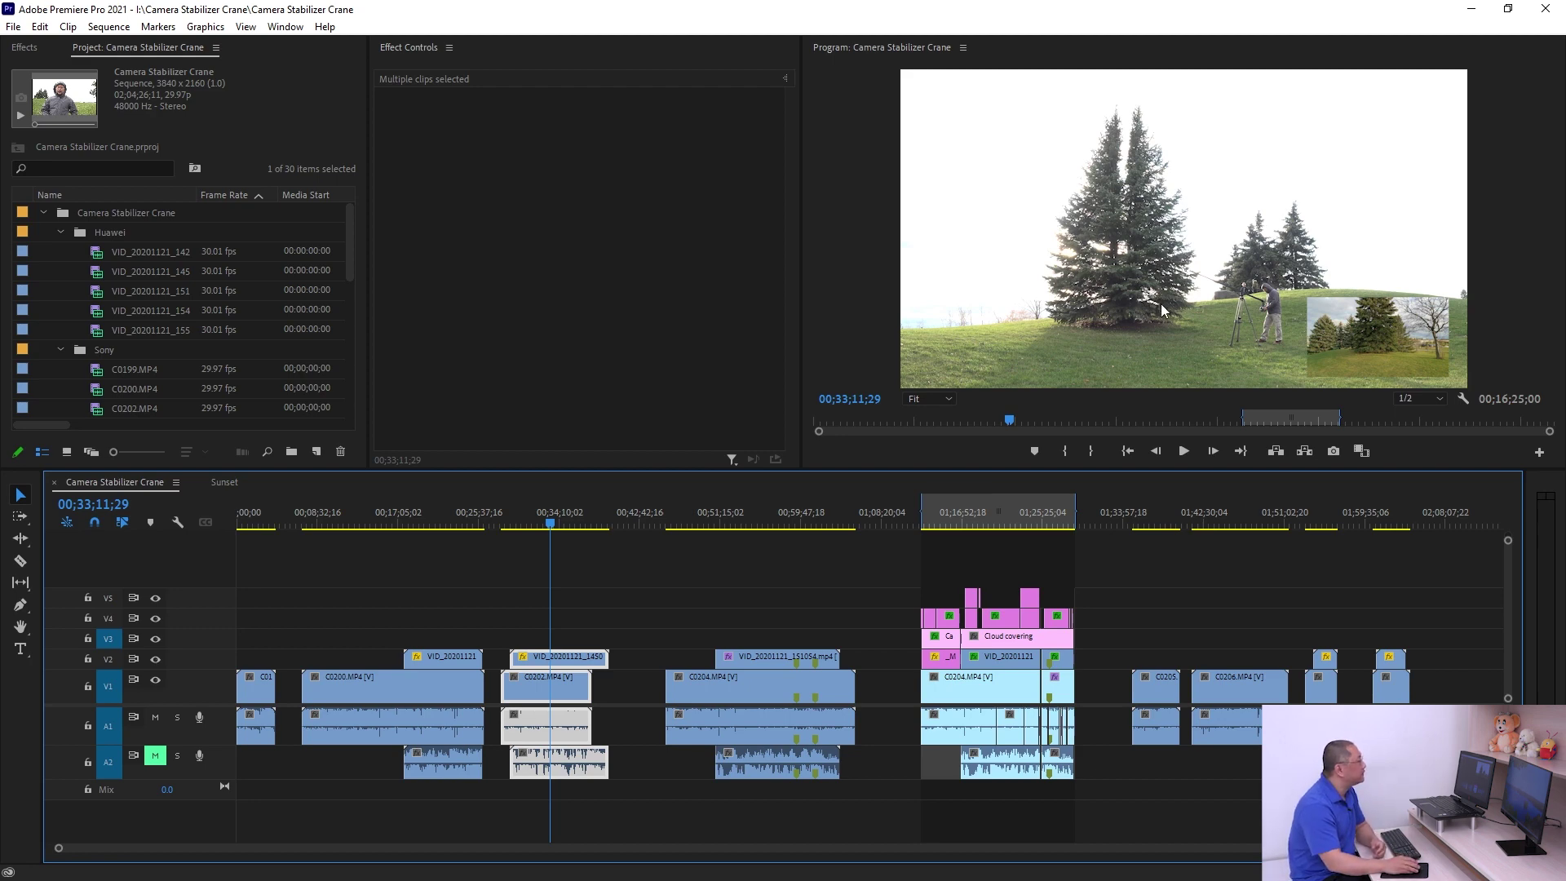
pyautogui.click(779, 512)
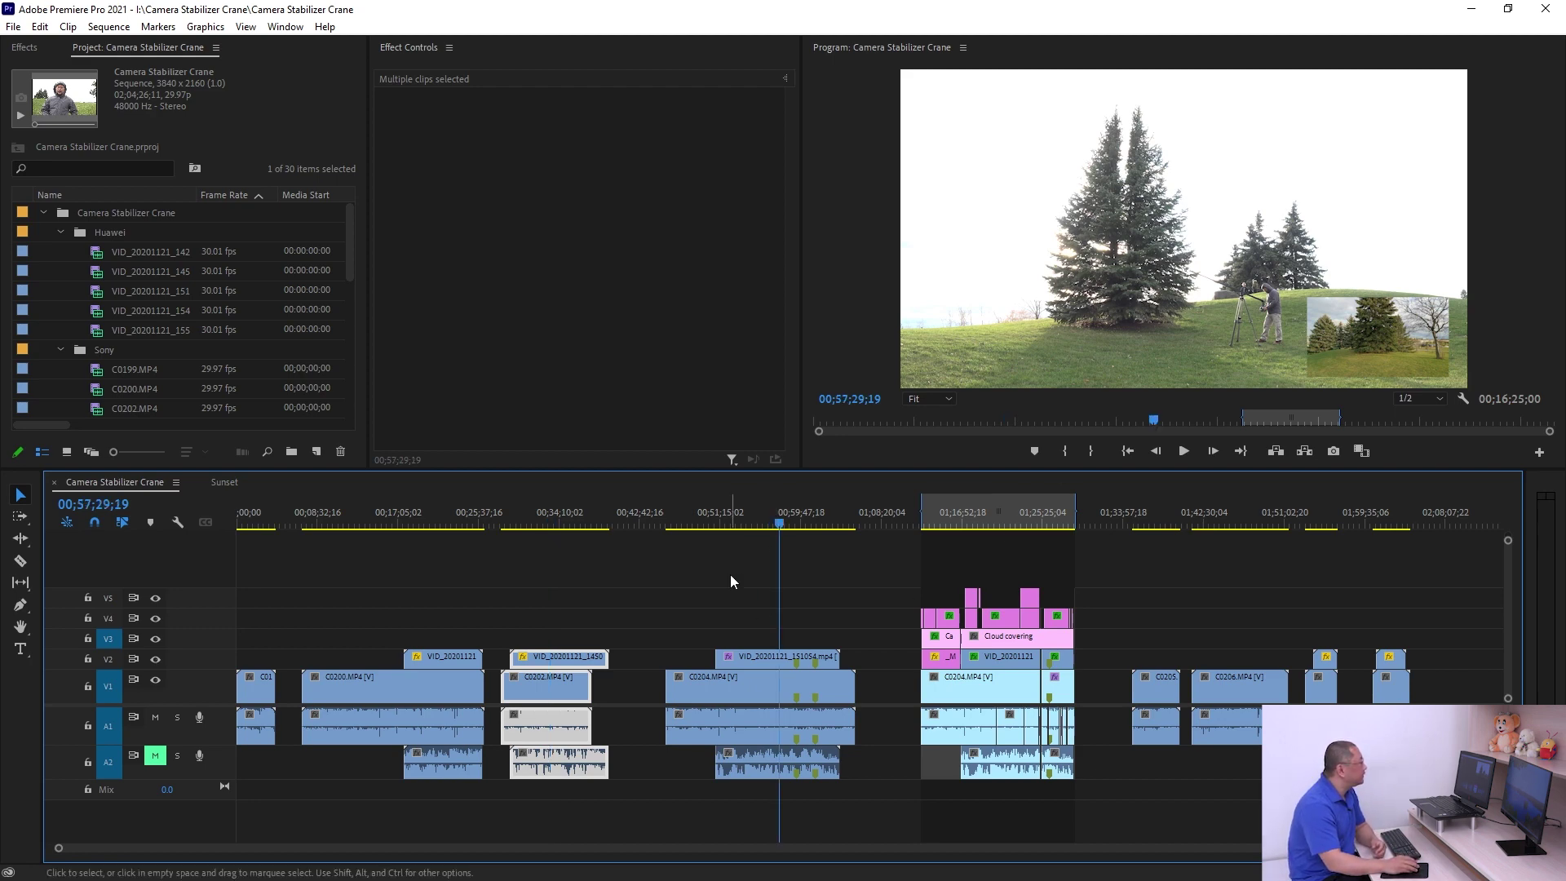
pyautogui.click(795, 691)
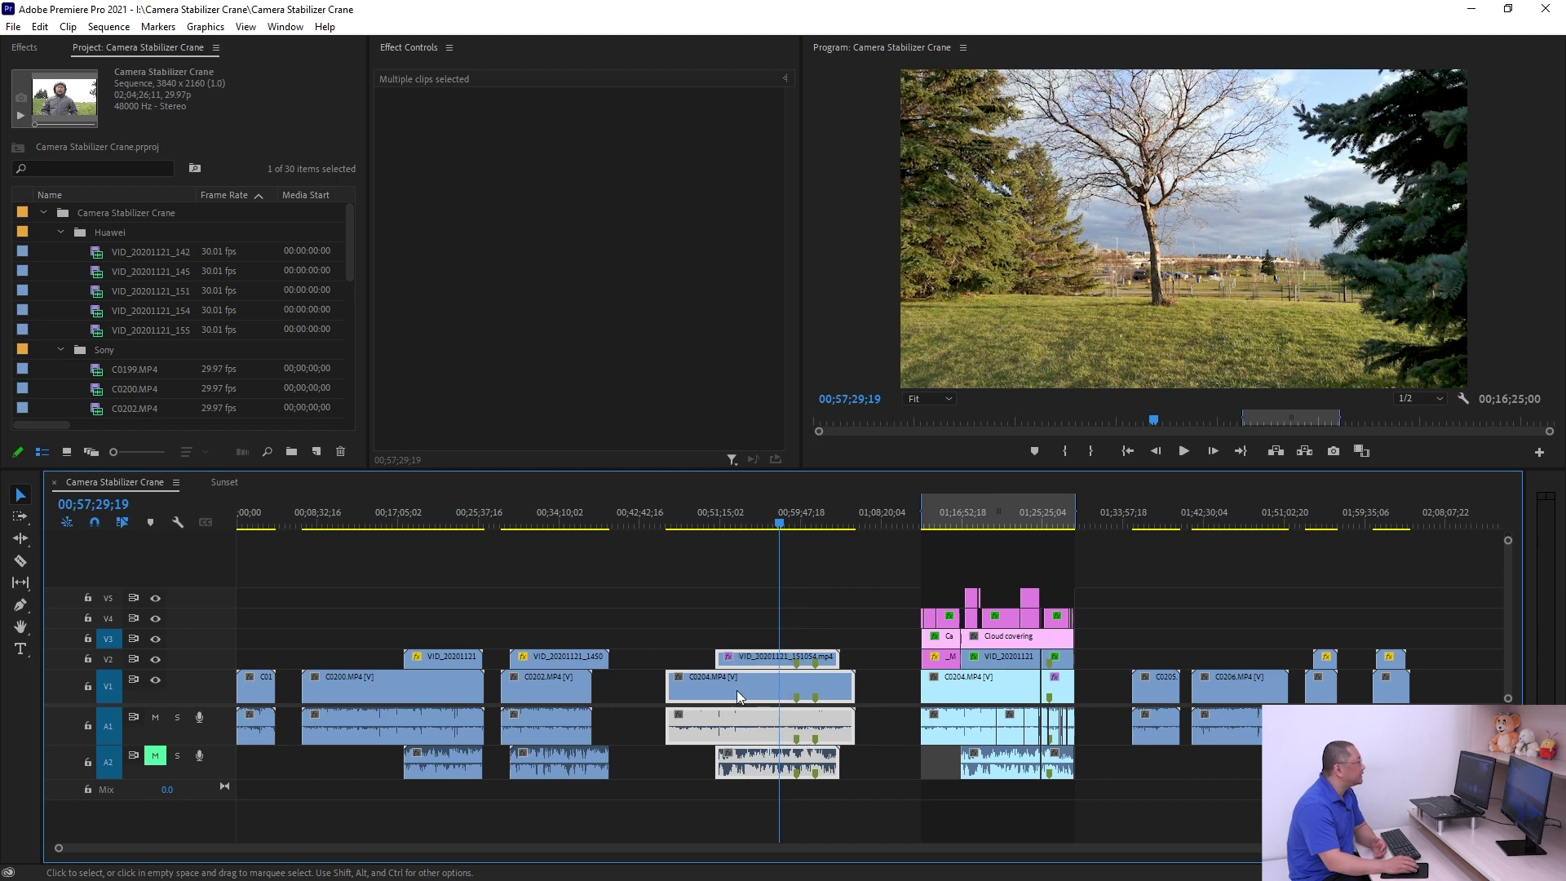
# Select the edited C0204.MP4 section together with its titles and overlays, and preview it at 01;17;53;25
pyautogui.click(703, 598)
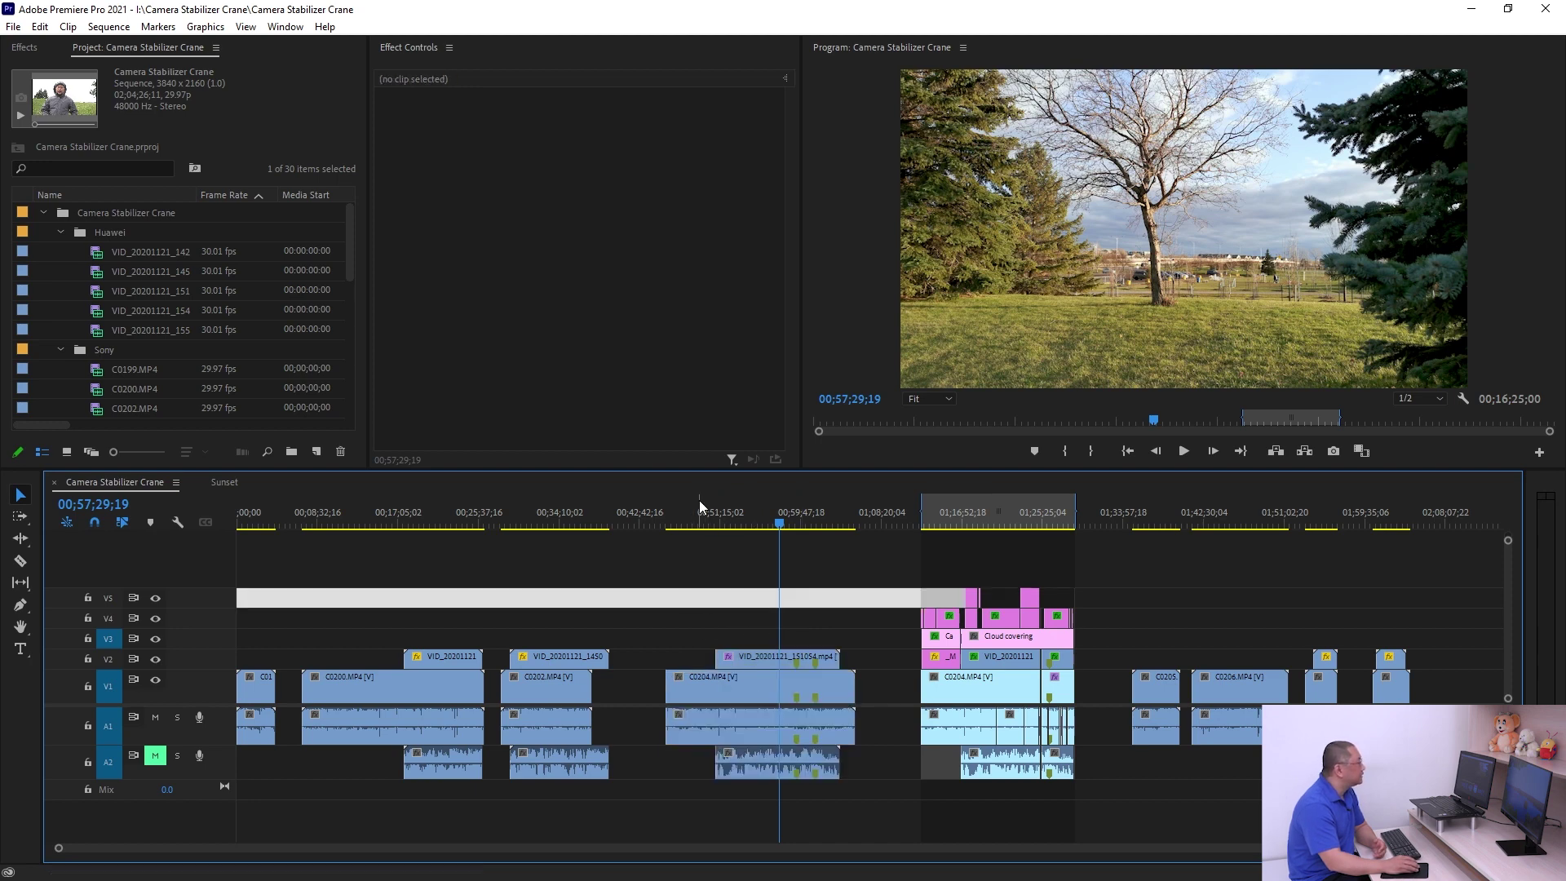
pyautogui.click(758, 686)
pyautogui.moveTo(916, 568); pyautogui.dragTo(1082, 756)
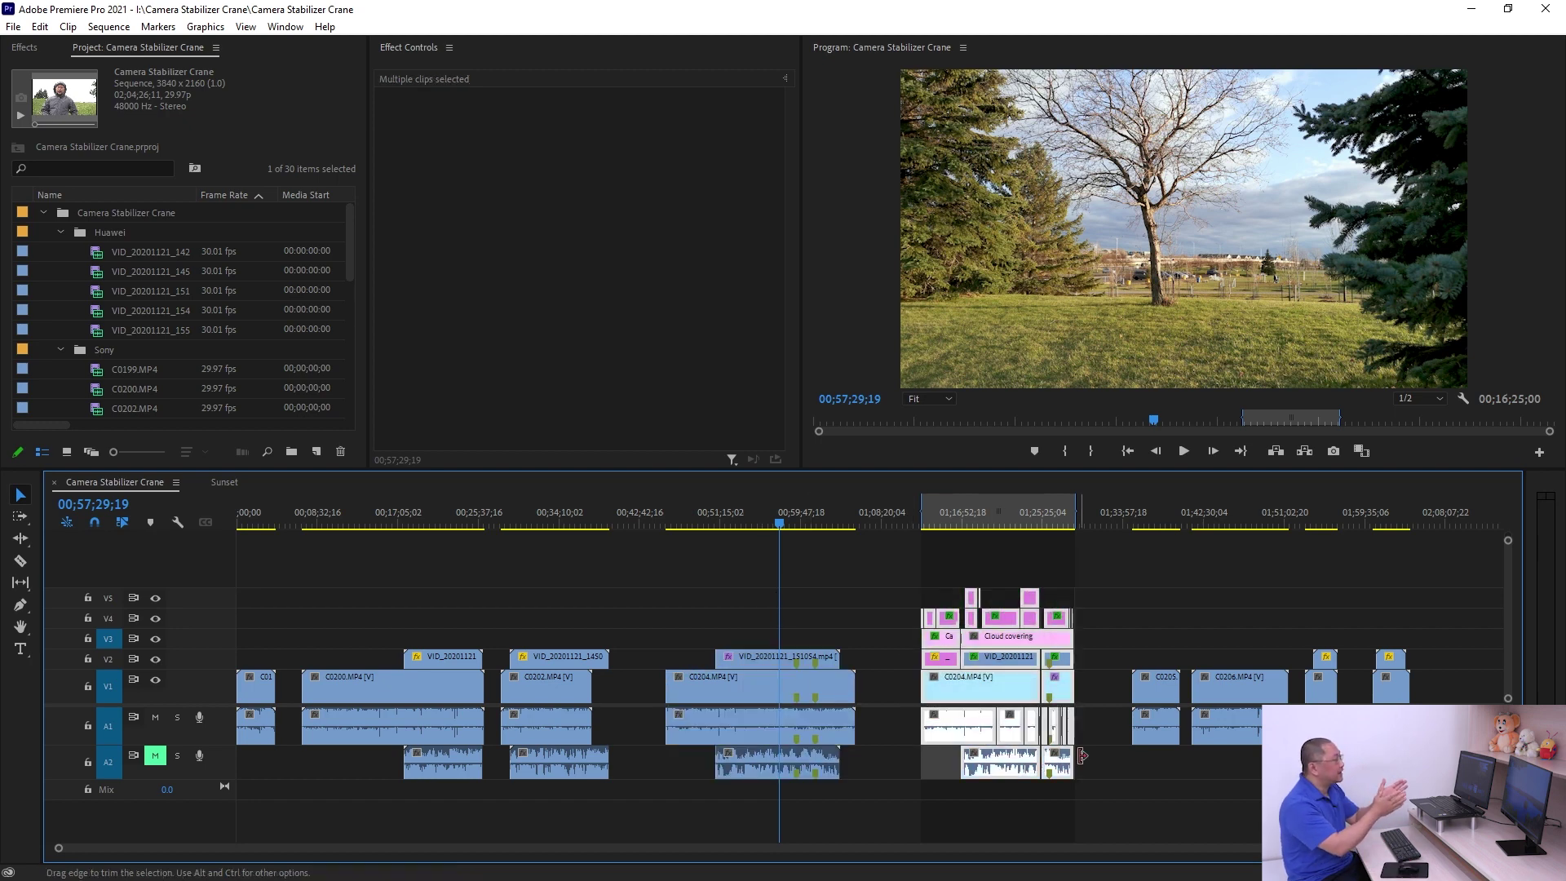
pyautogui.click(972, 514)
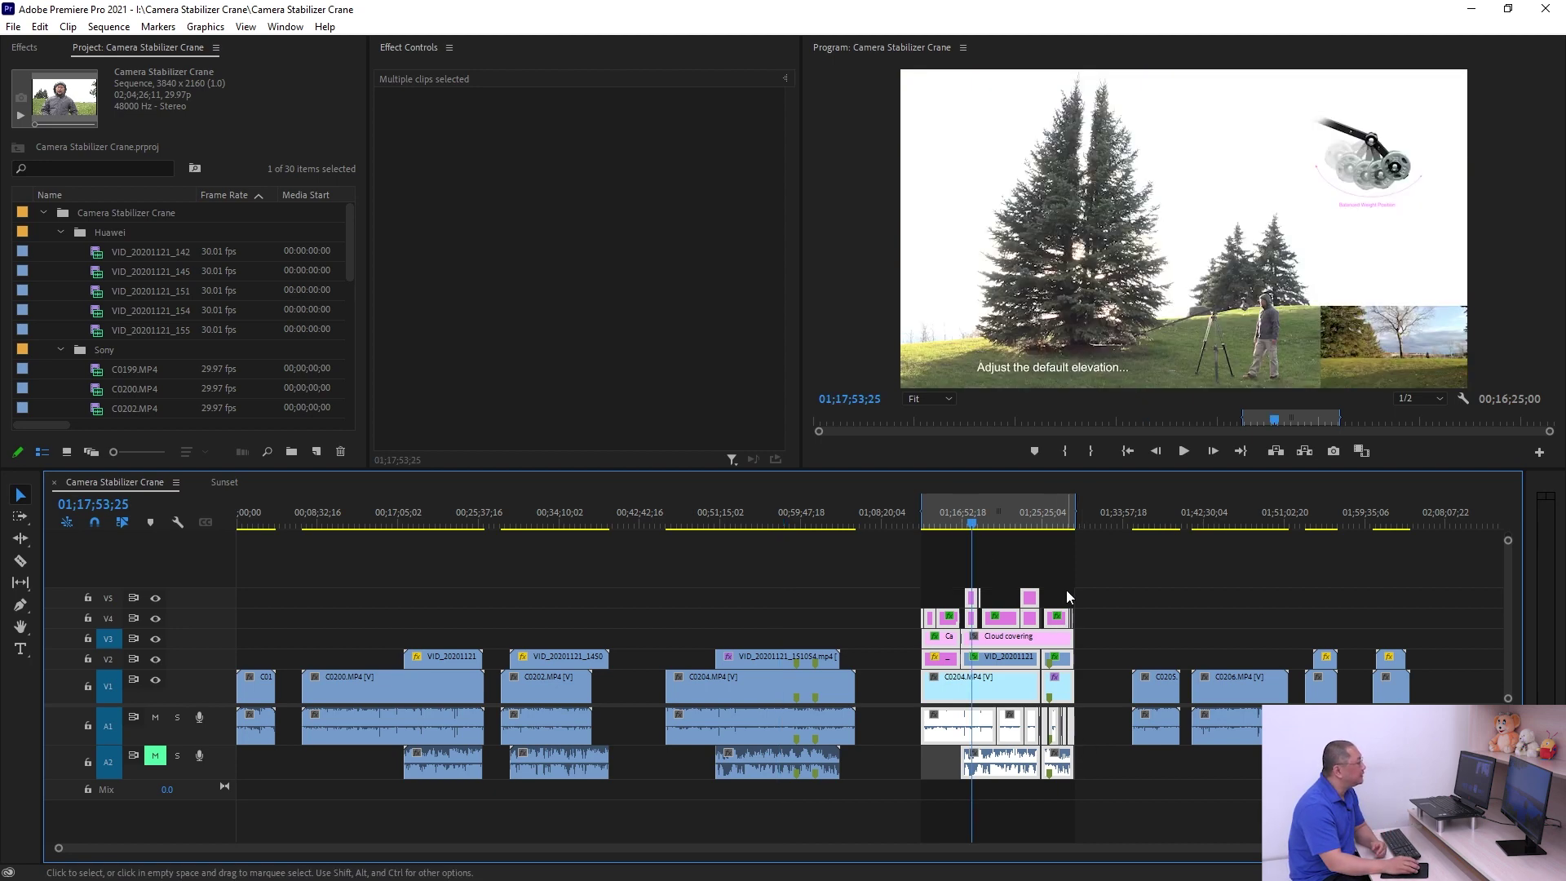
# Preview the remaining sections at 01;46;10;04 and 02;02;40;26, and the edited C0204.MP4 section at 01;24;12;16
pyautogui.click(1240, 514)
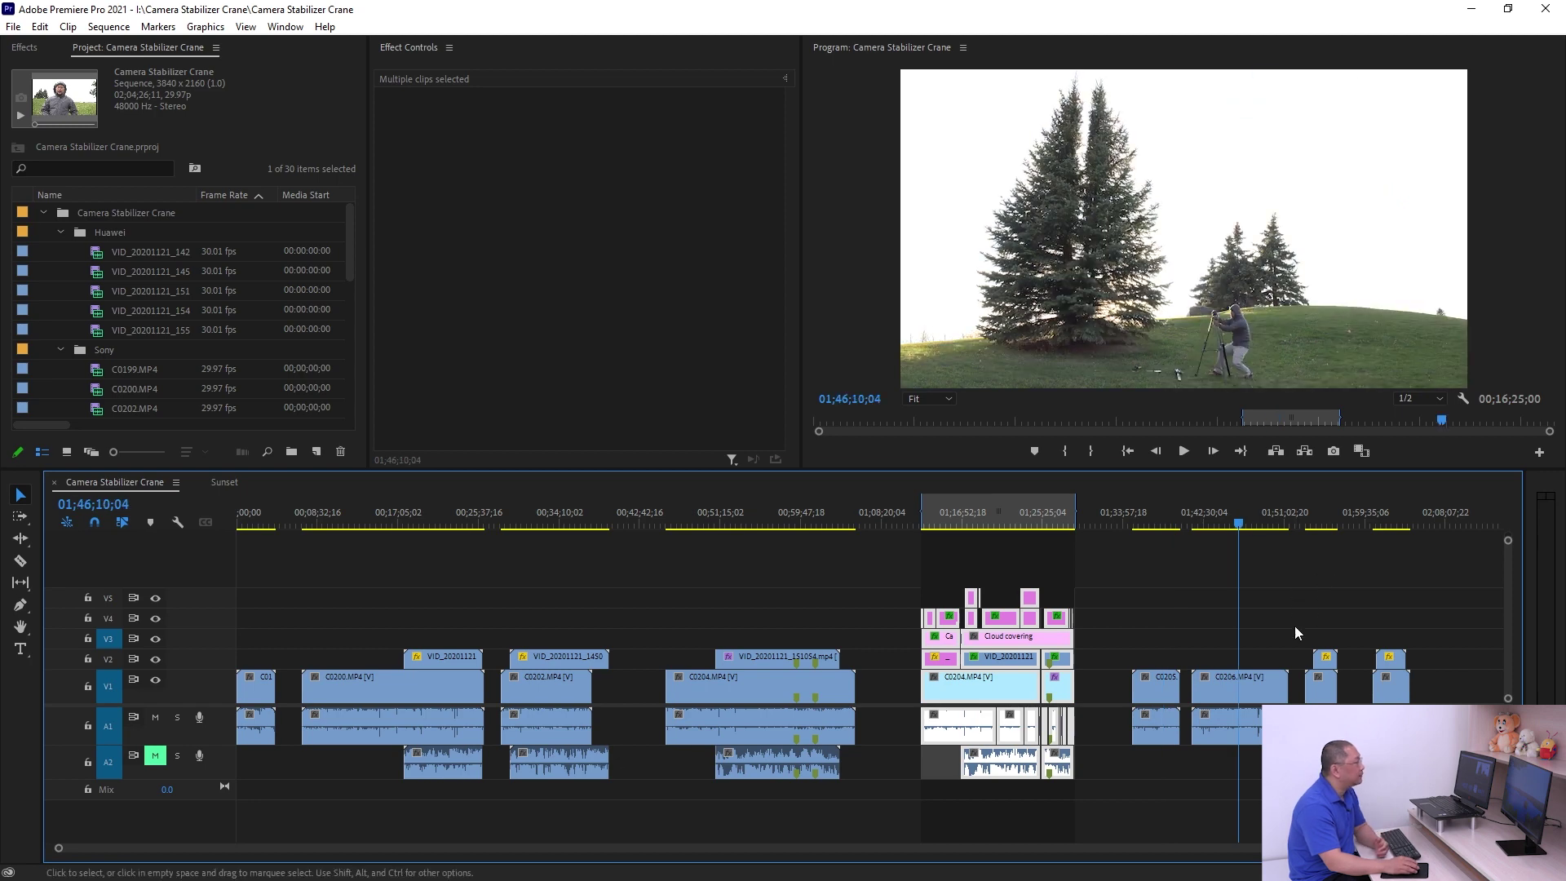
pyautogui.click(1394, 517)
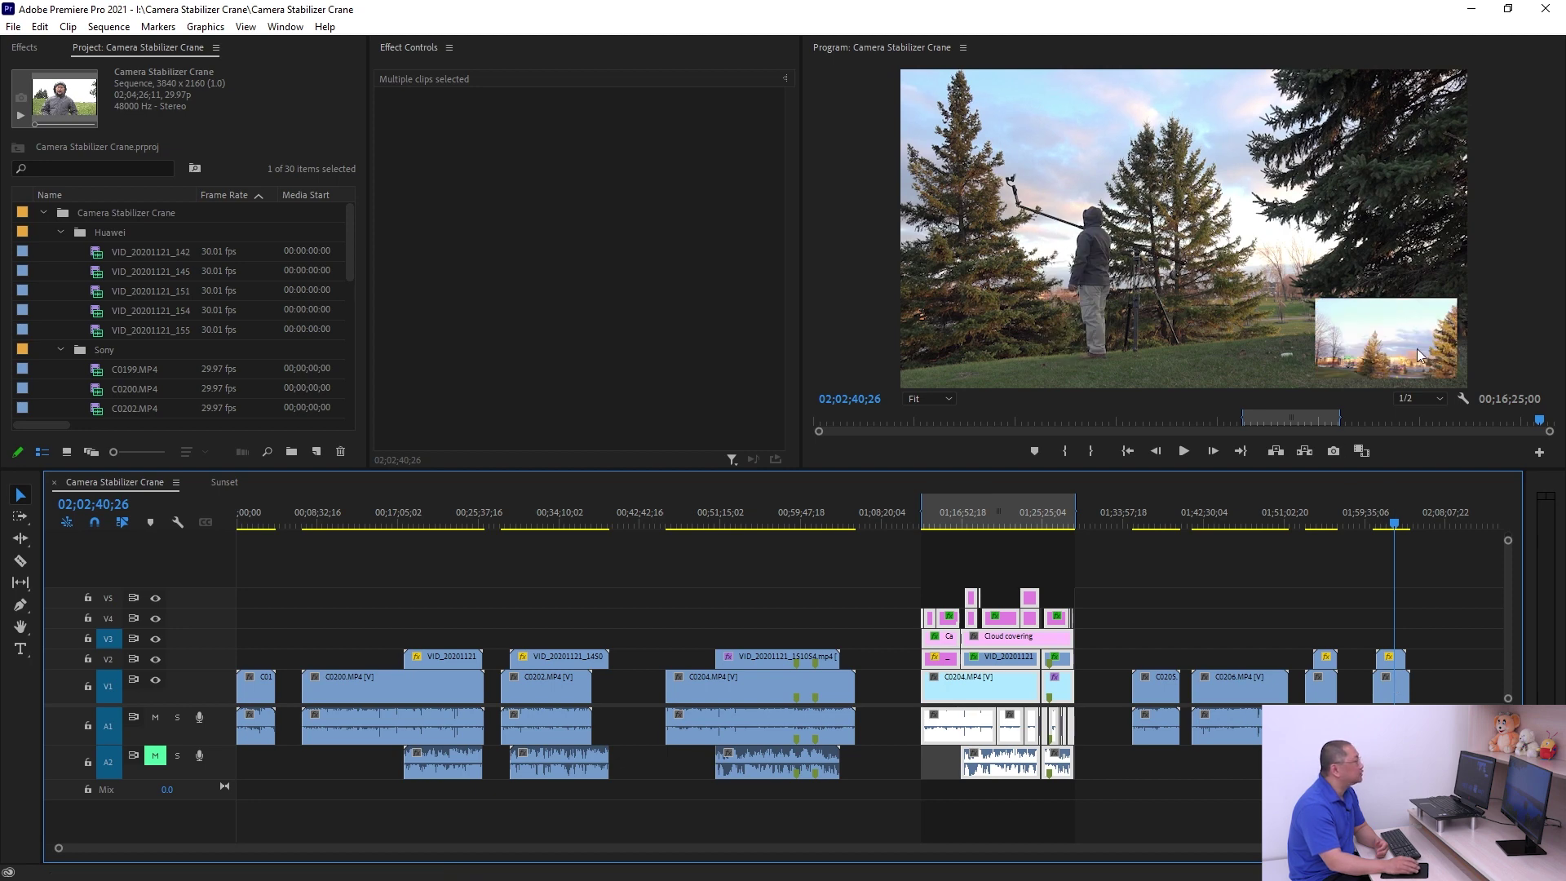
pyautogui.click(1030, 516)
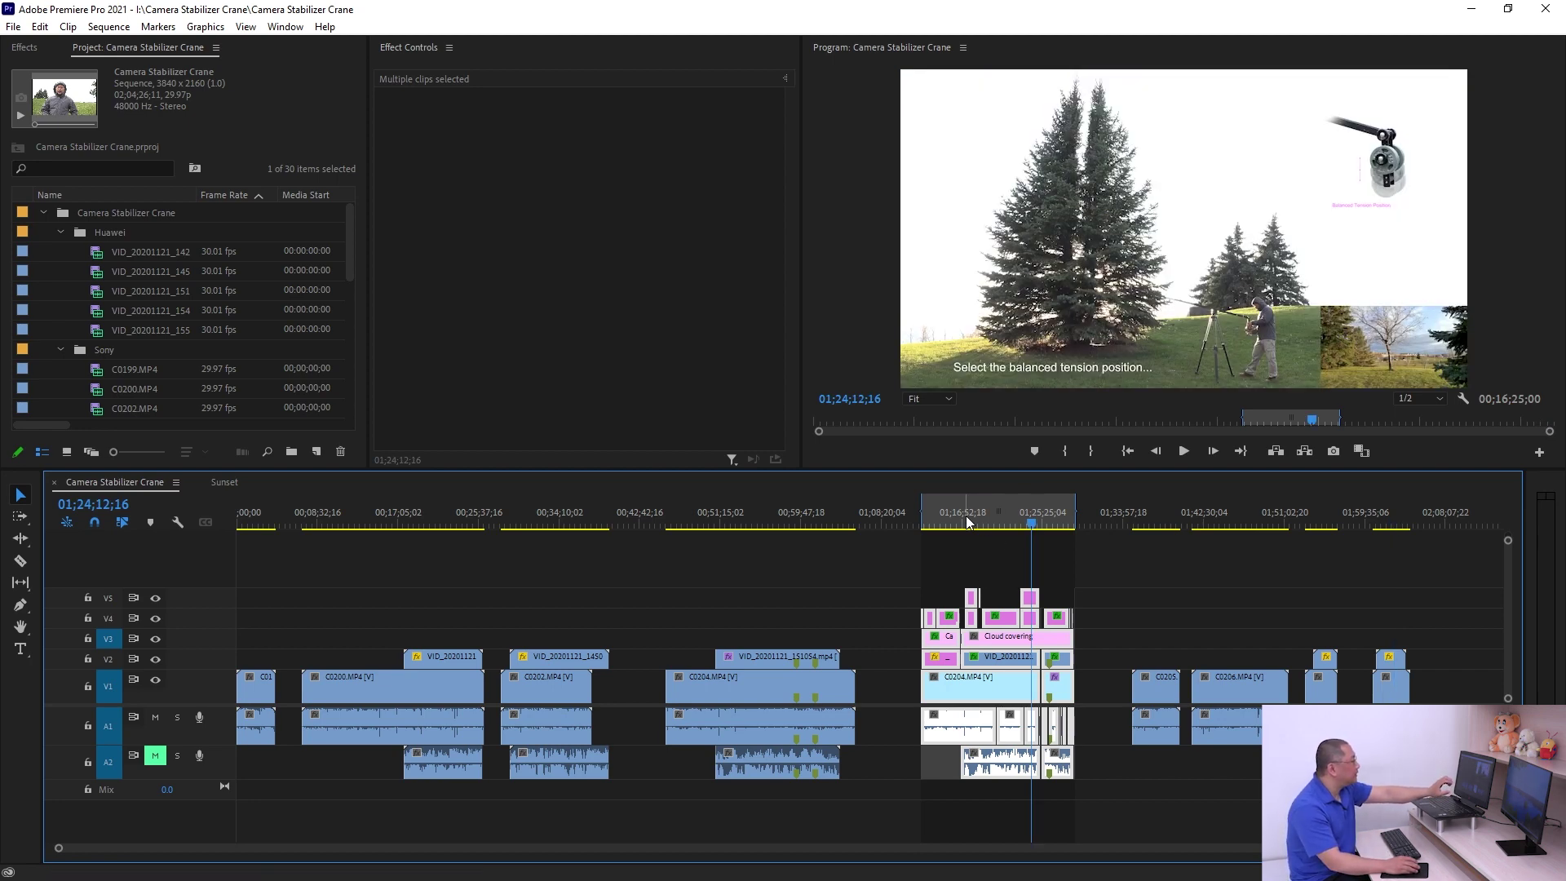
# Select the unedited C0204.MP4 group and the edited C0204.MP4 section in turn, and preview the edited one at 01;18;40;16
pyautogui.moveTo(695, 589); pyautogui.dragTo(824, 766)
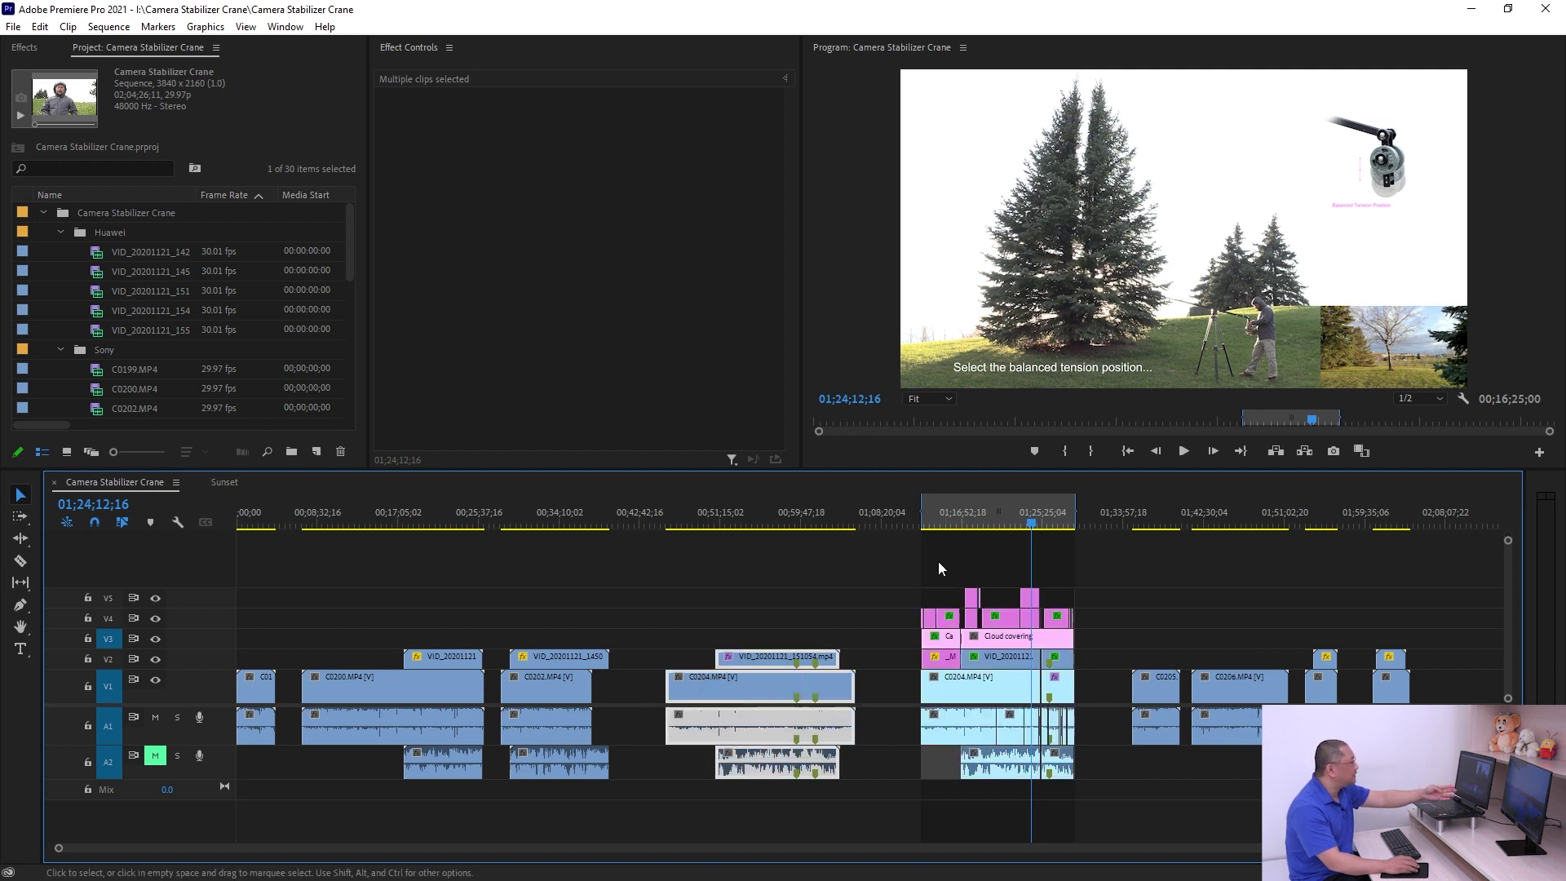
pyautogui.moveTo(938, 561); pyautogui.dragTo(1081, 748)
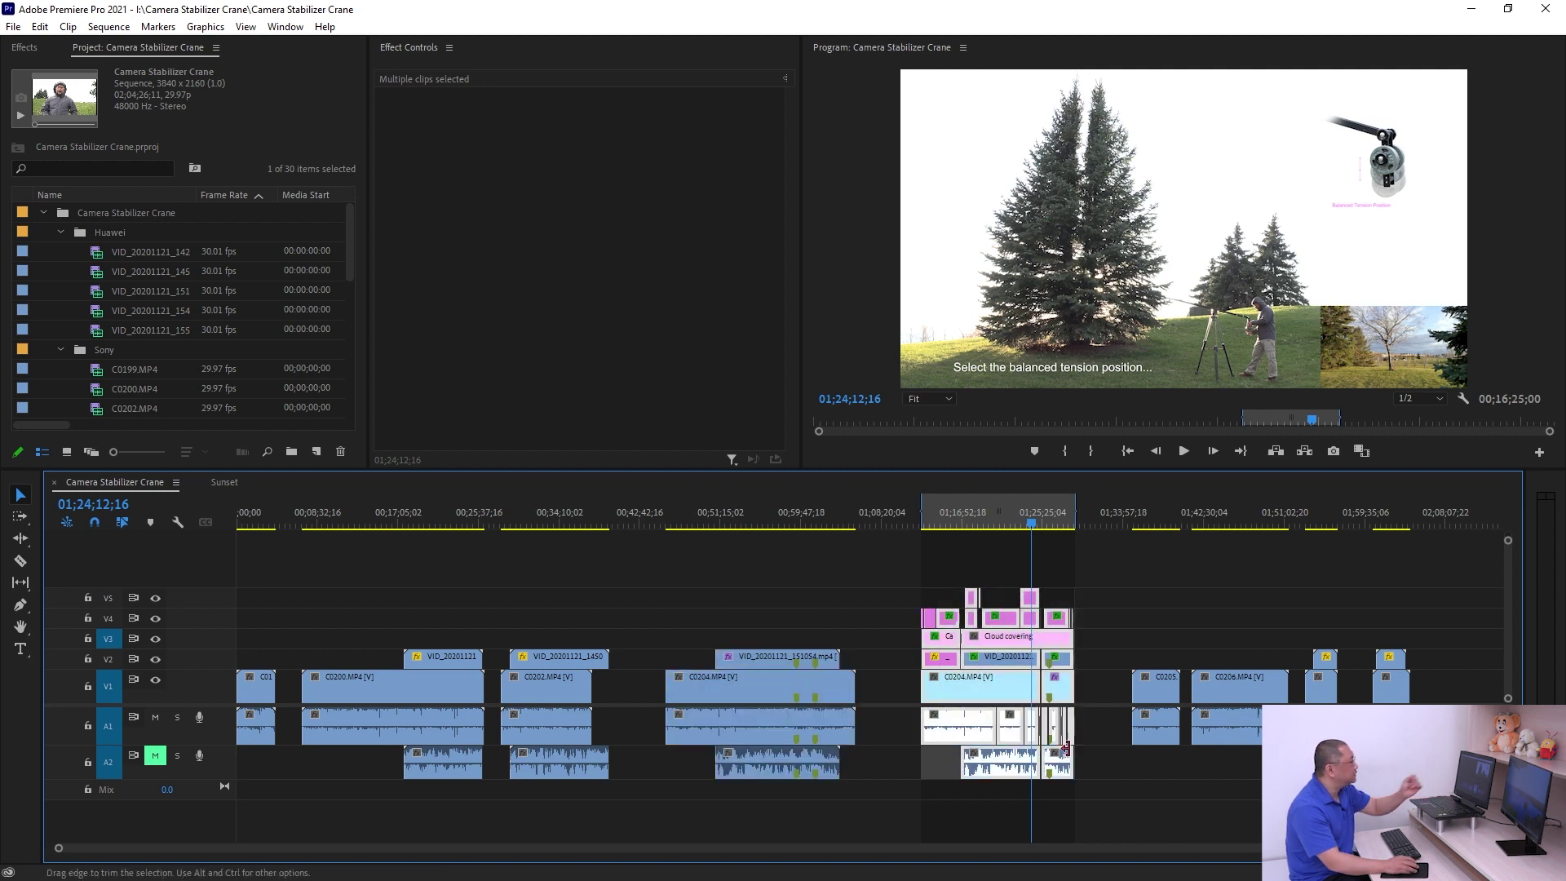
pyautogui.click(979, 522)
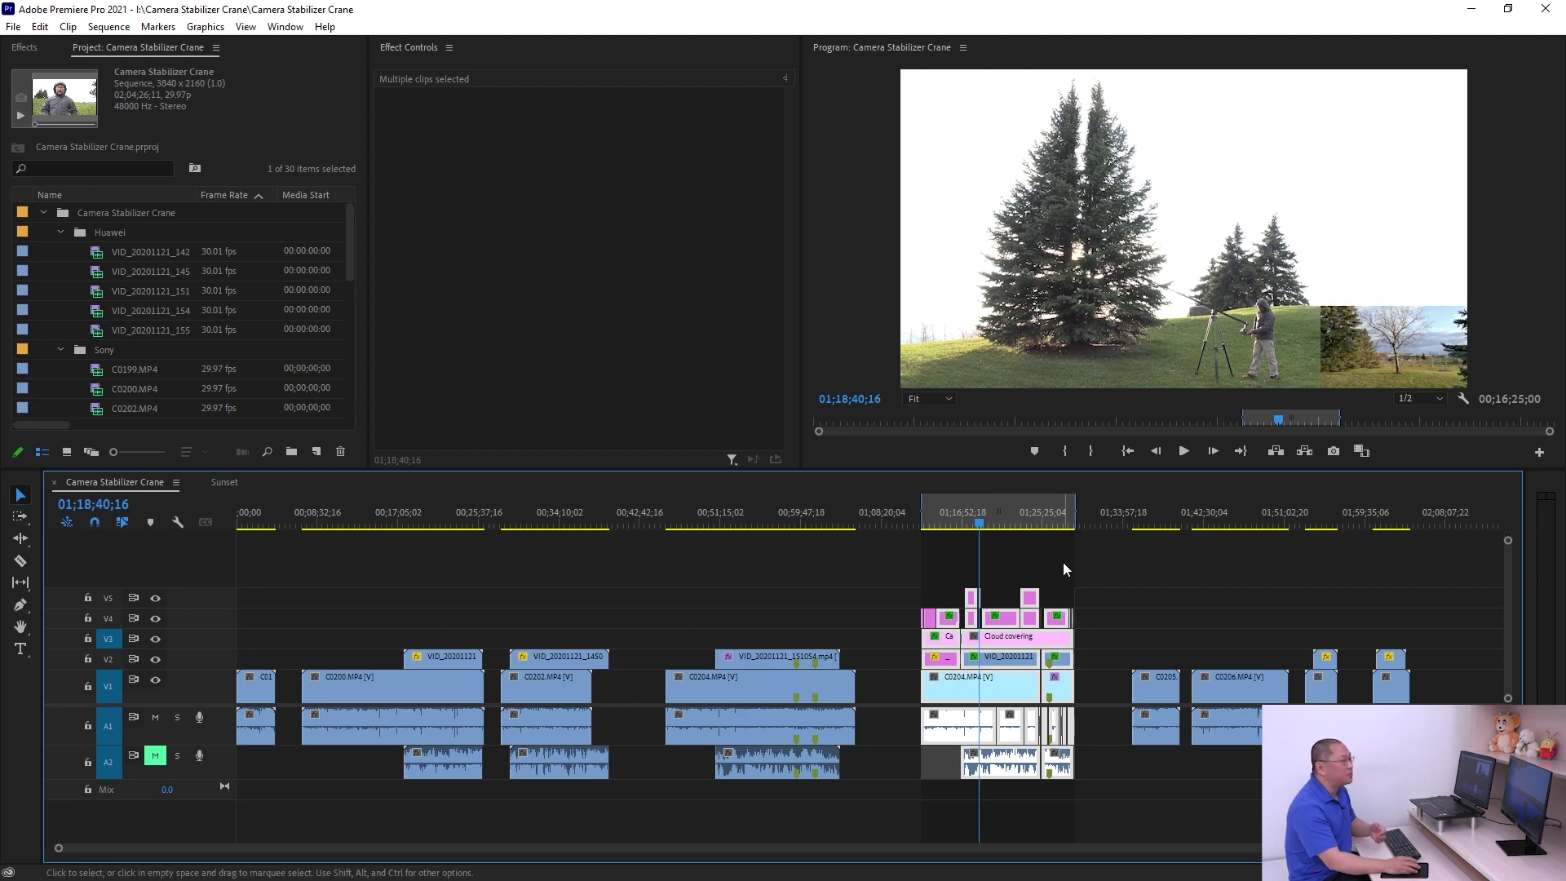
# Preview the edited C0204.MP4 section at 01;21;12;27 and clear the sequence's In and Out points
pyautogui.press('=')
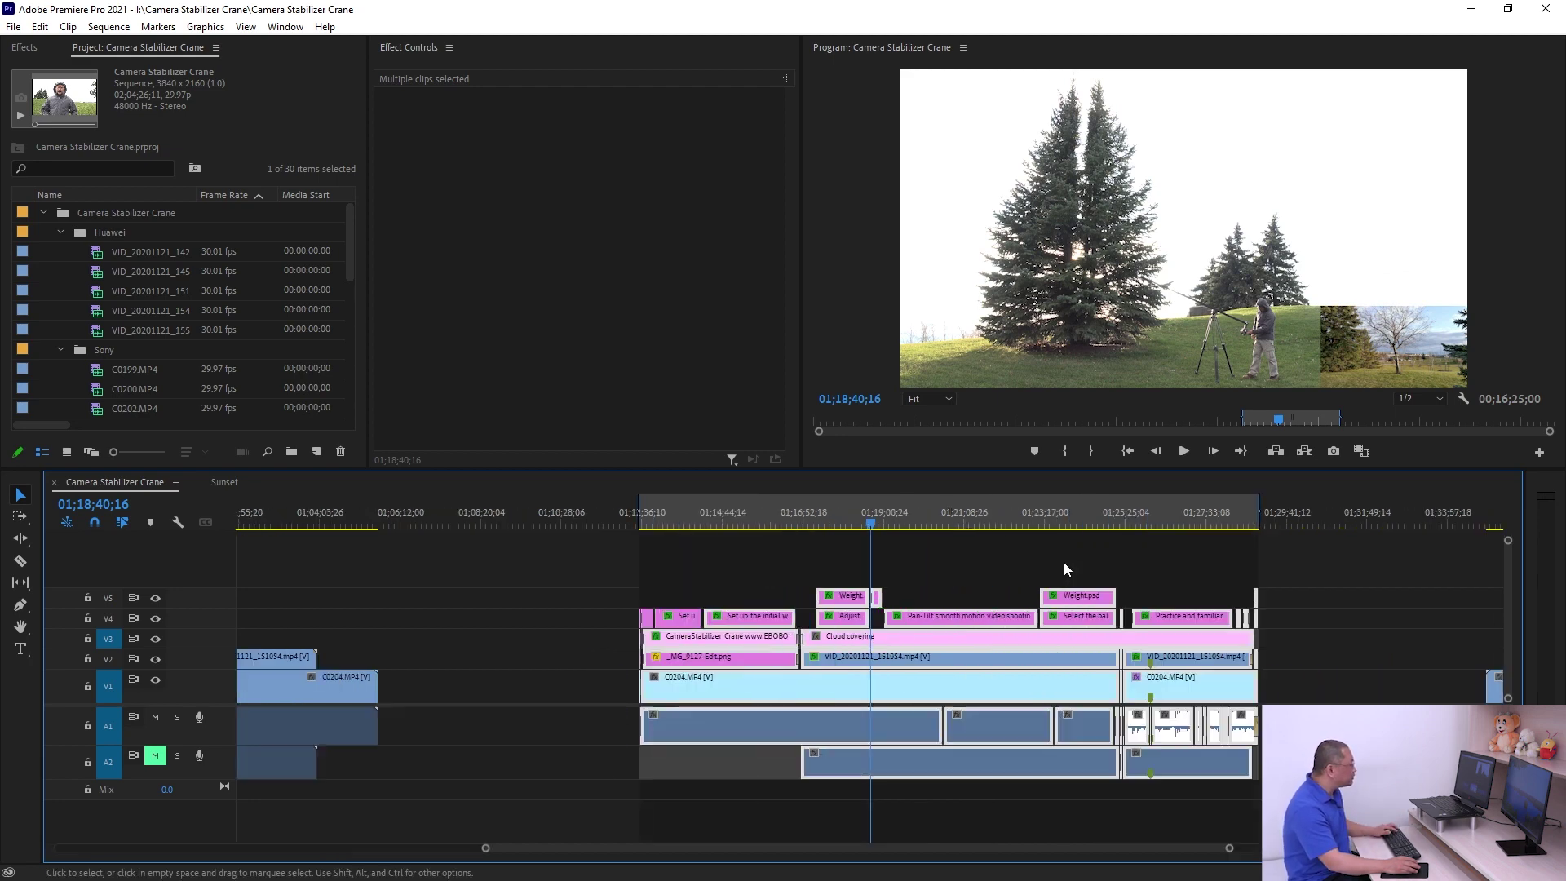
pyautogui.click(963, 613)
pyautogui.click(869, 578)
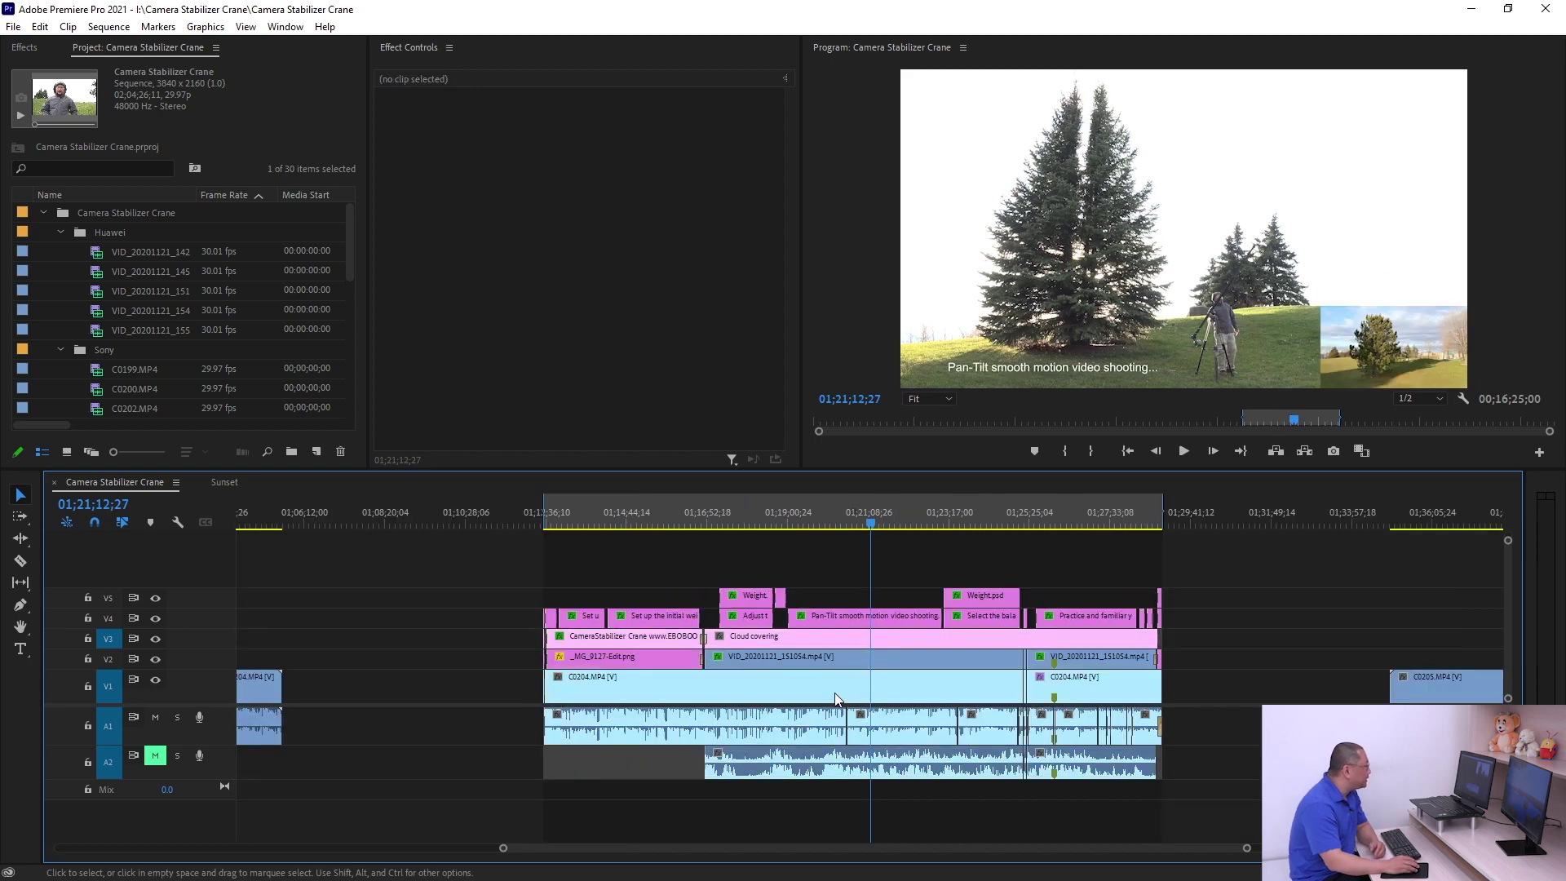
pyautogui.click(781, 684)
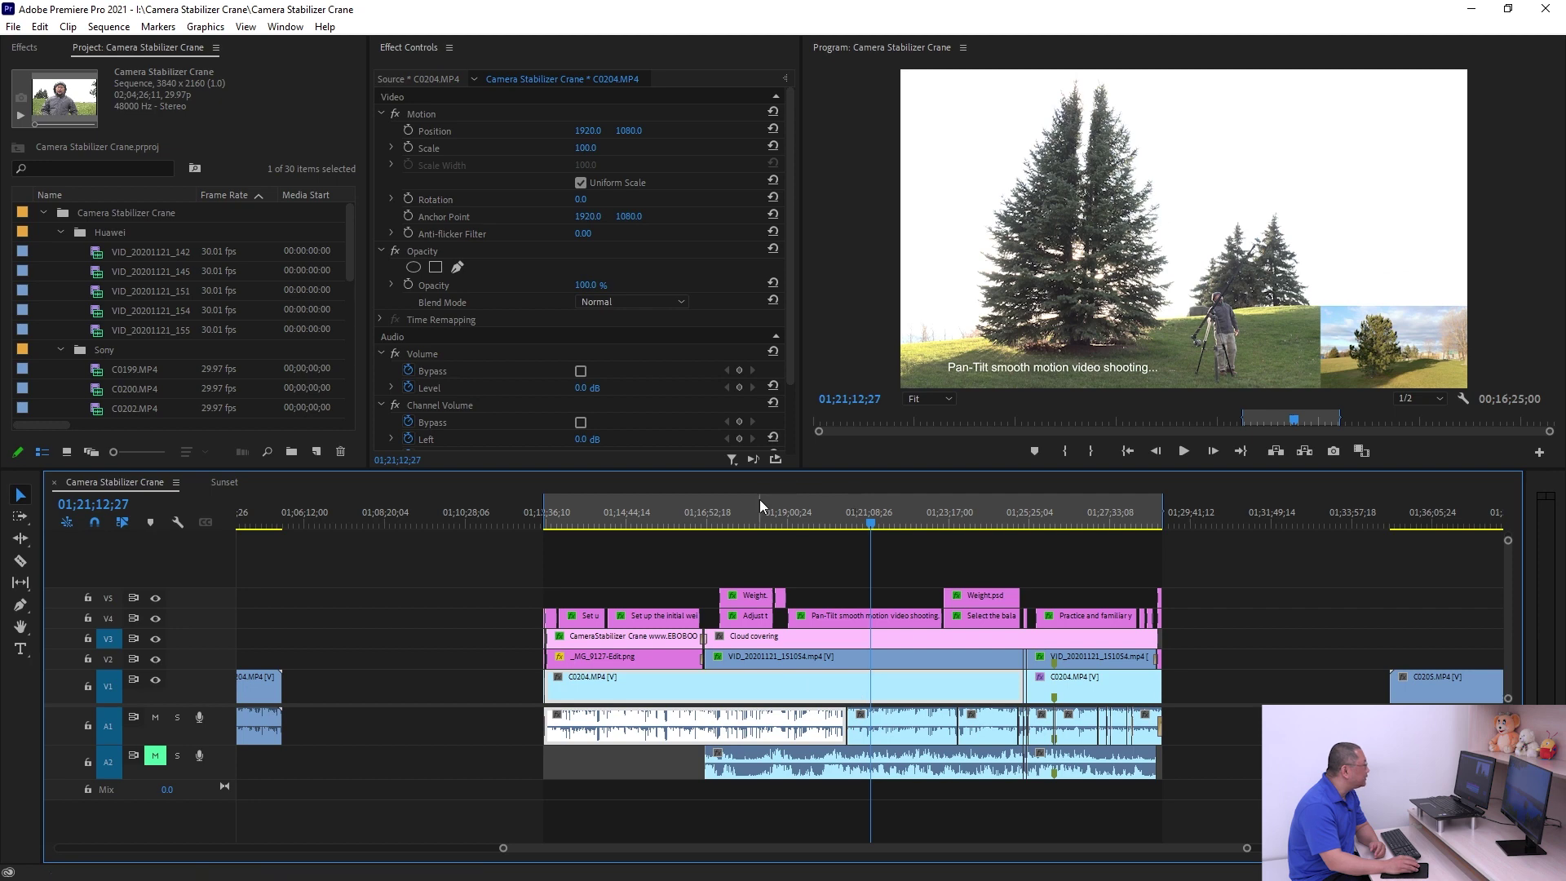
pyautogui.rightClick(741, 511)
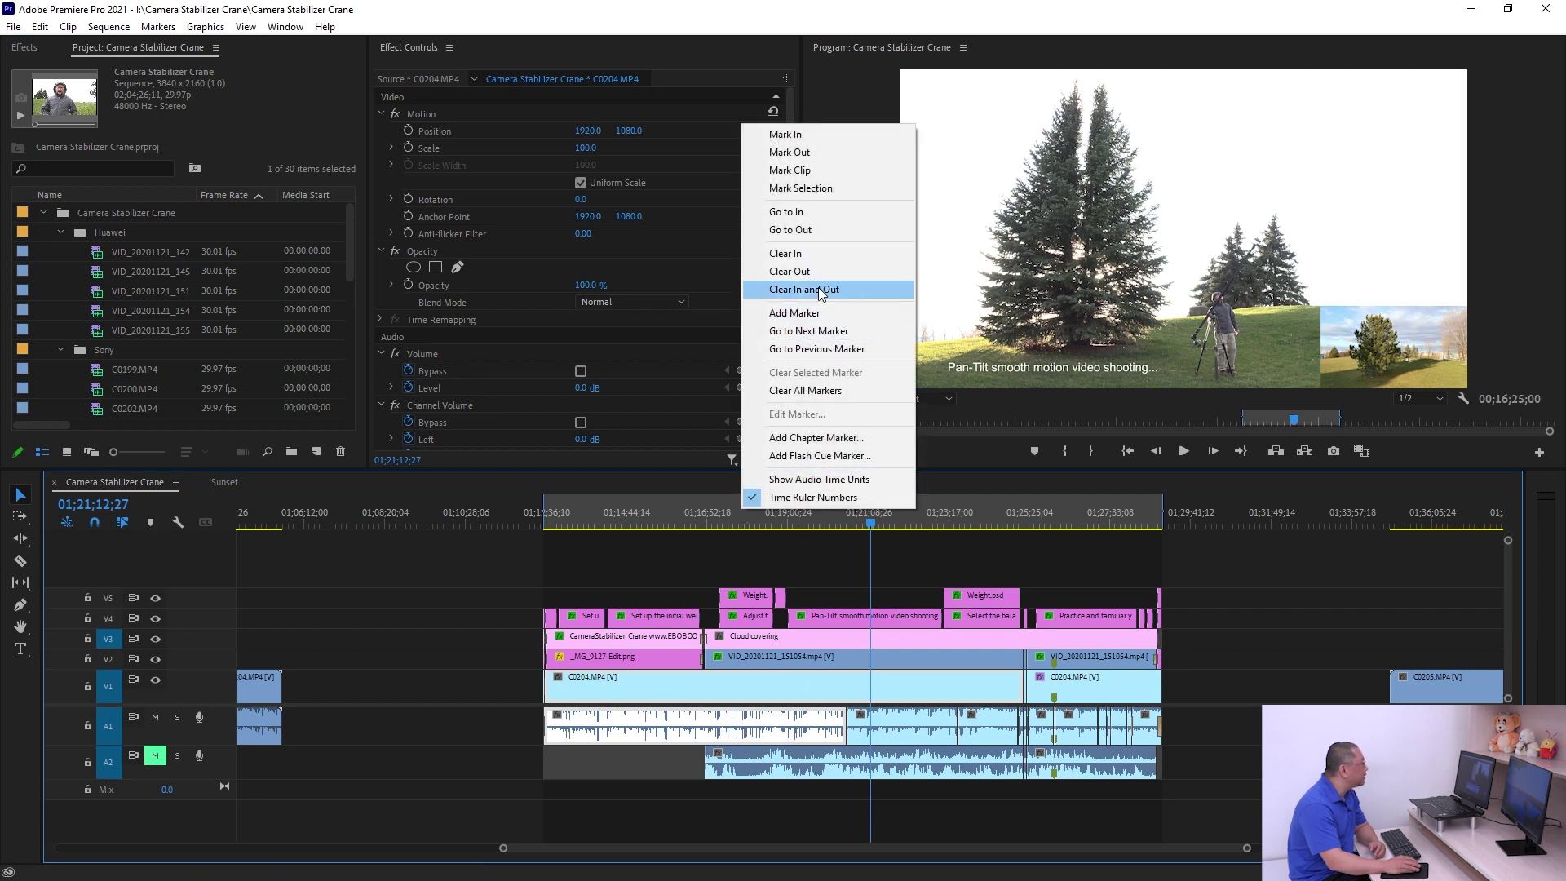
pyautogui.click(831, 288)
pyautogui.click(1158, 563)
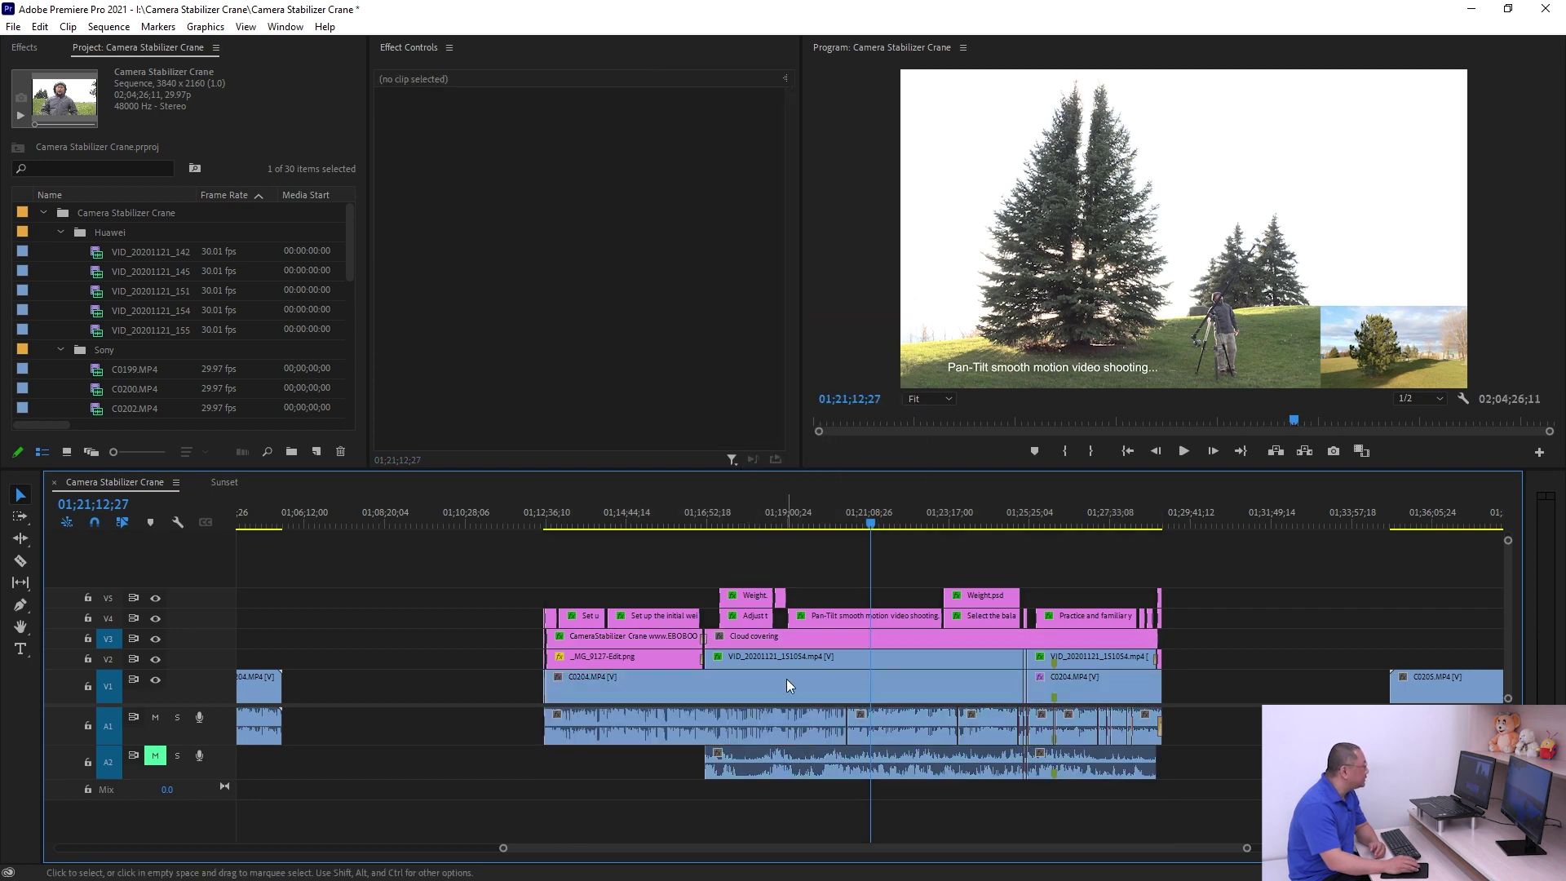
# Select the edited section's C0204.MP4 clips, preview it at 01;22;14;15, and select each VID_20201121_151054.mp4 overlay clip in turn
pyautogui.click(550, 687)
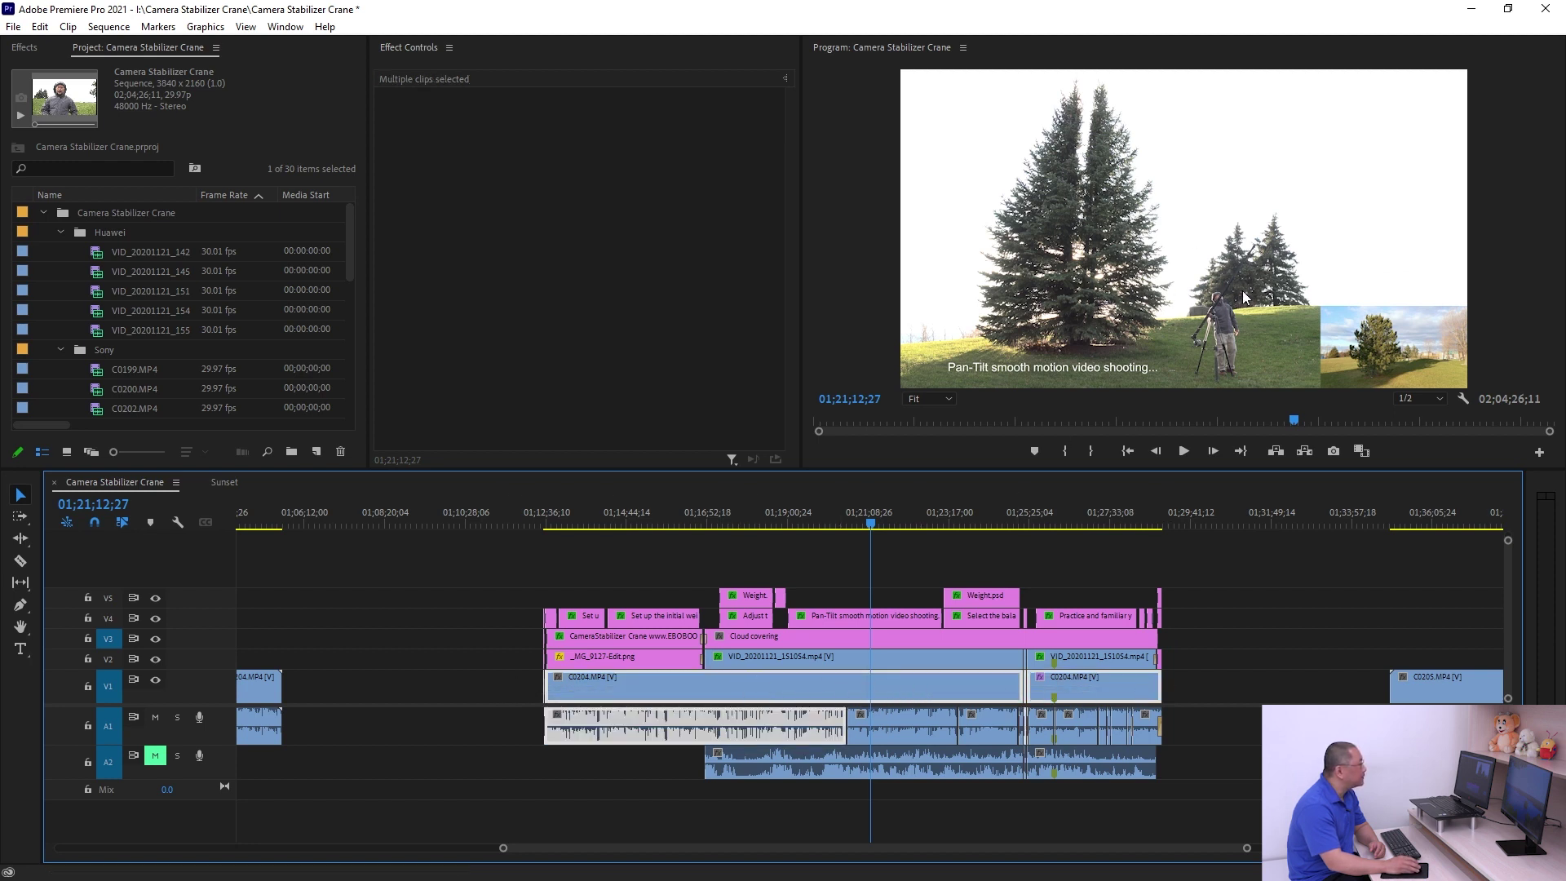
pyautogui.click(910, 522)
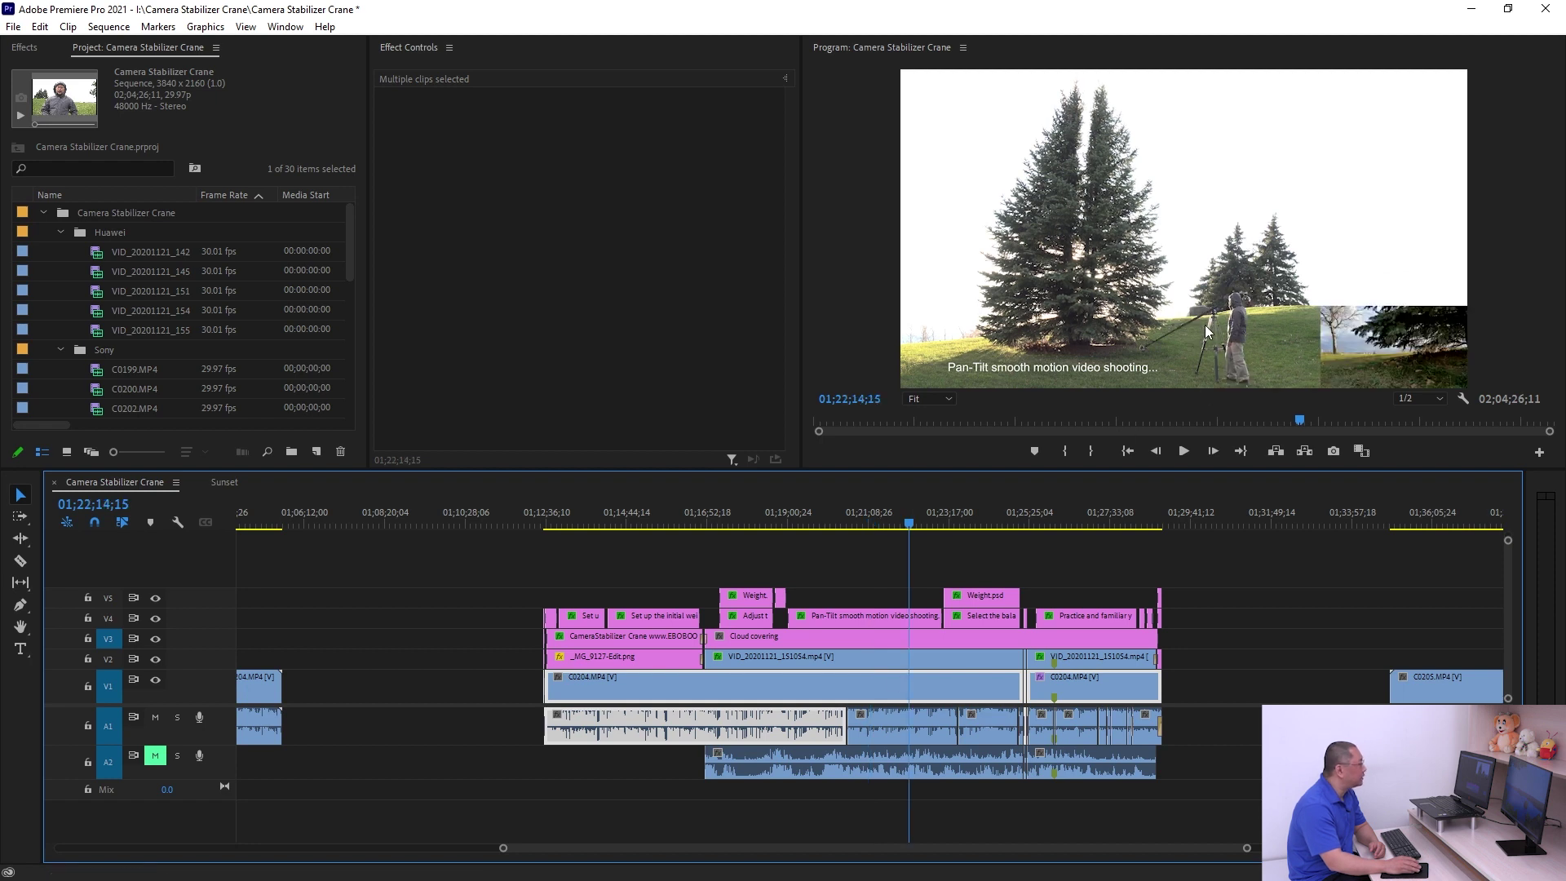
pyautogui.click(855, 660)
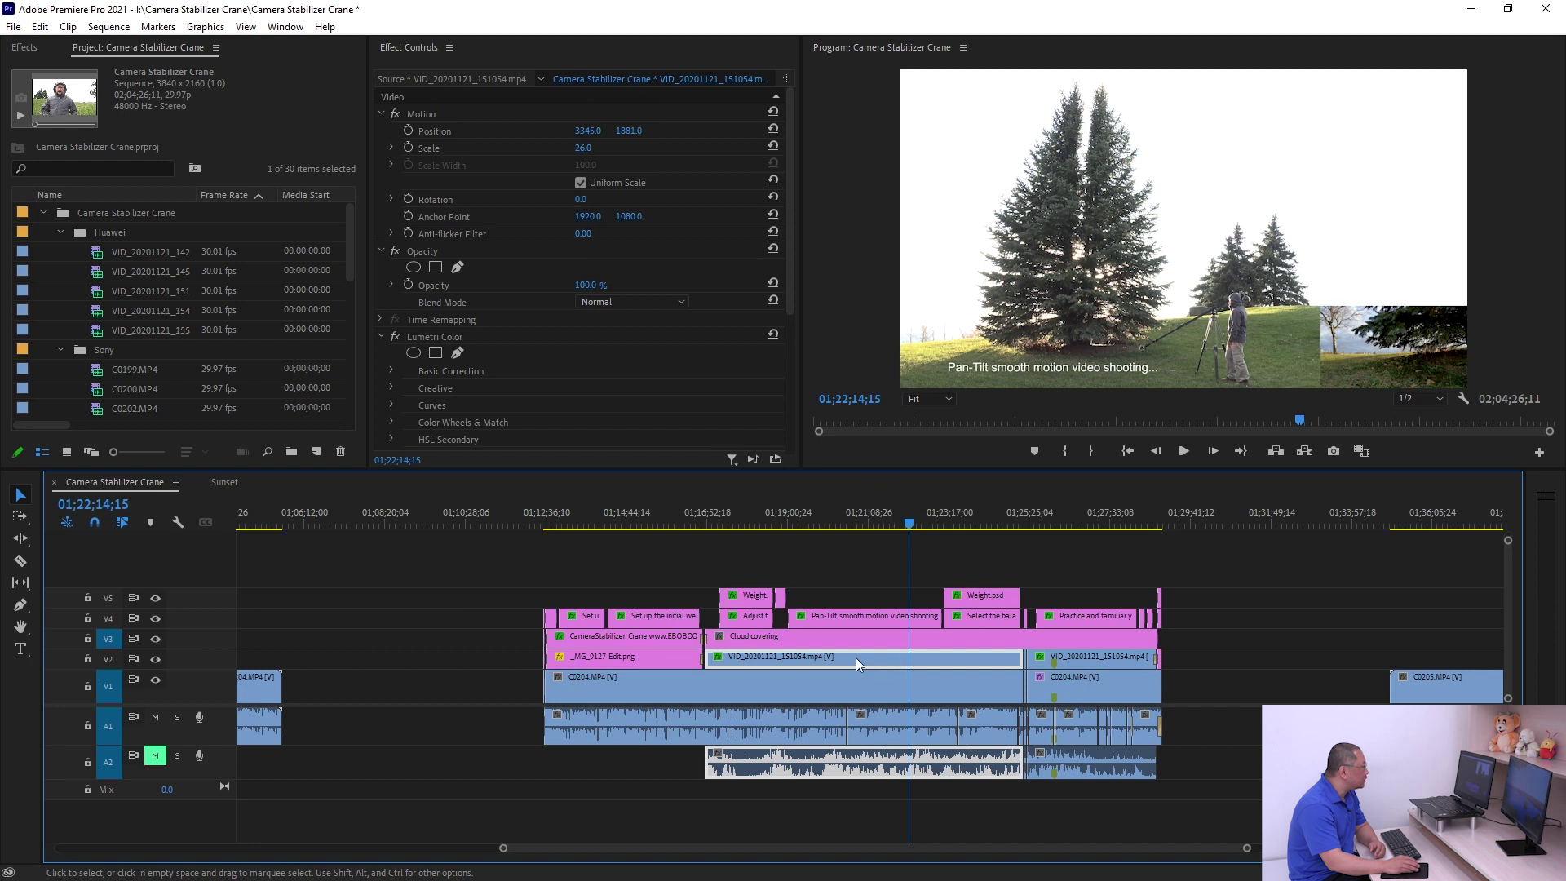
pyautogui.click(1067, 657)
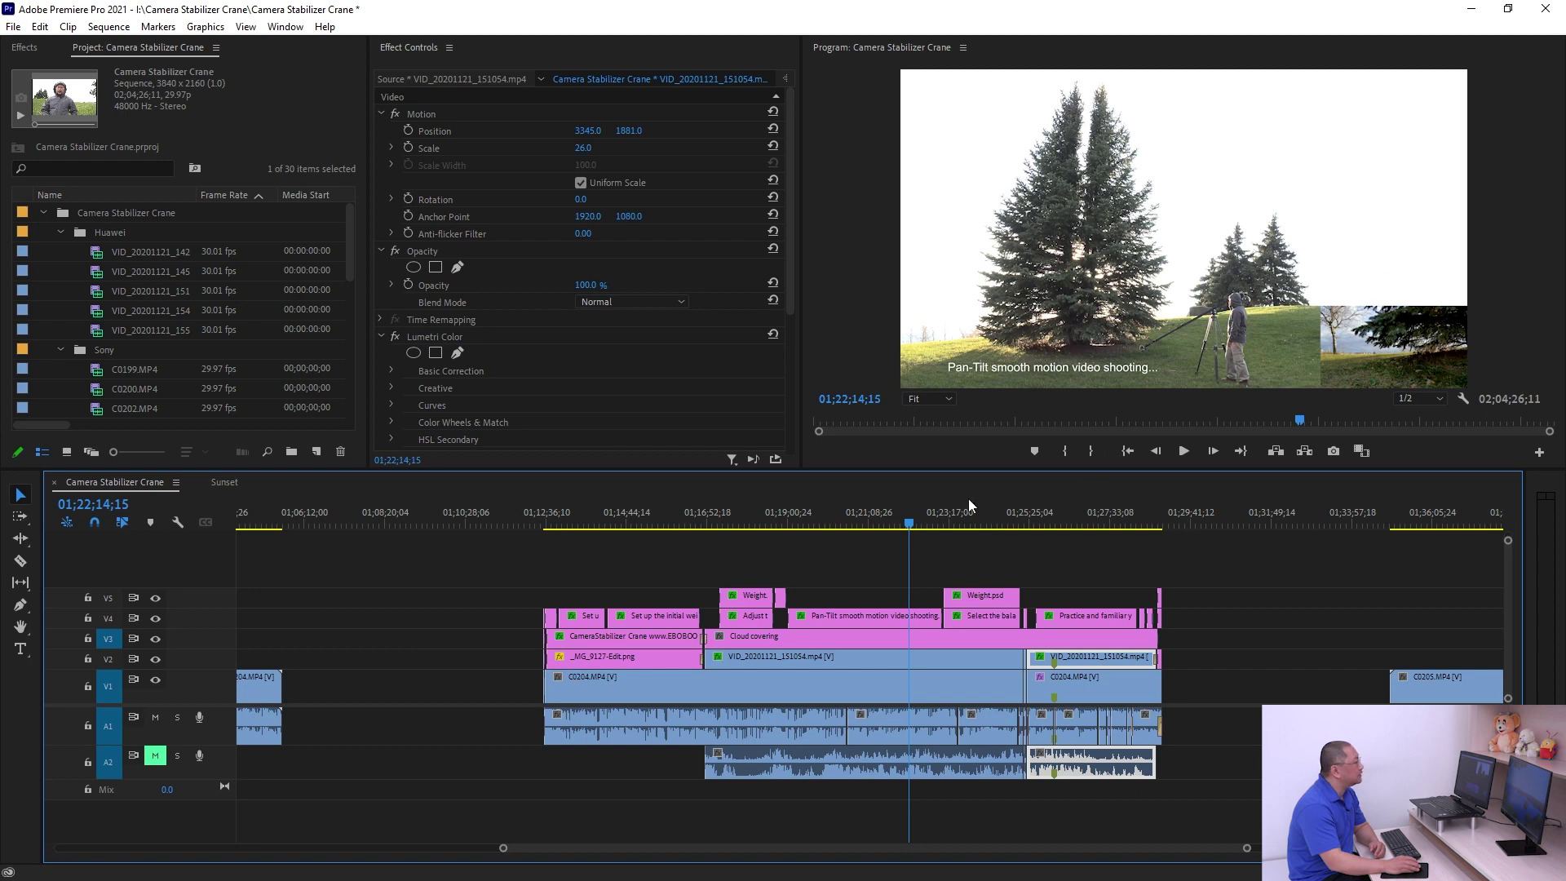
# Play the section from 01;21;03;06 in the maximized program preview with the volume lowered, and scrub back to 01;19;46;07
pyautogui.click(865, 521)
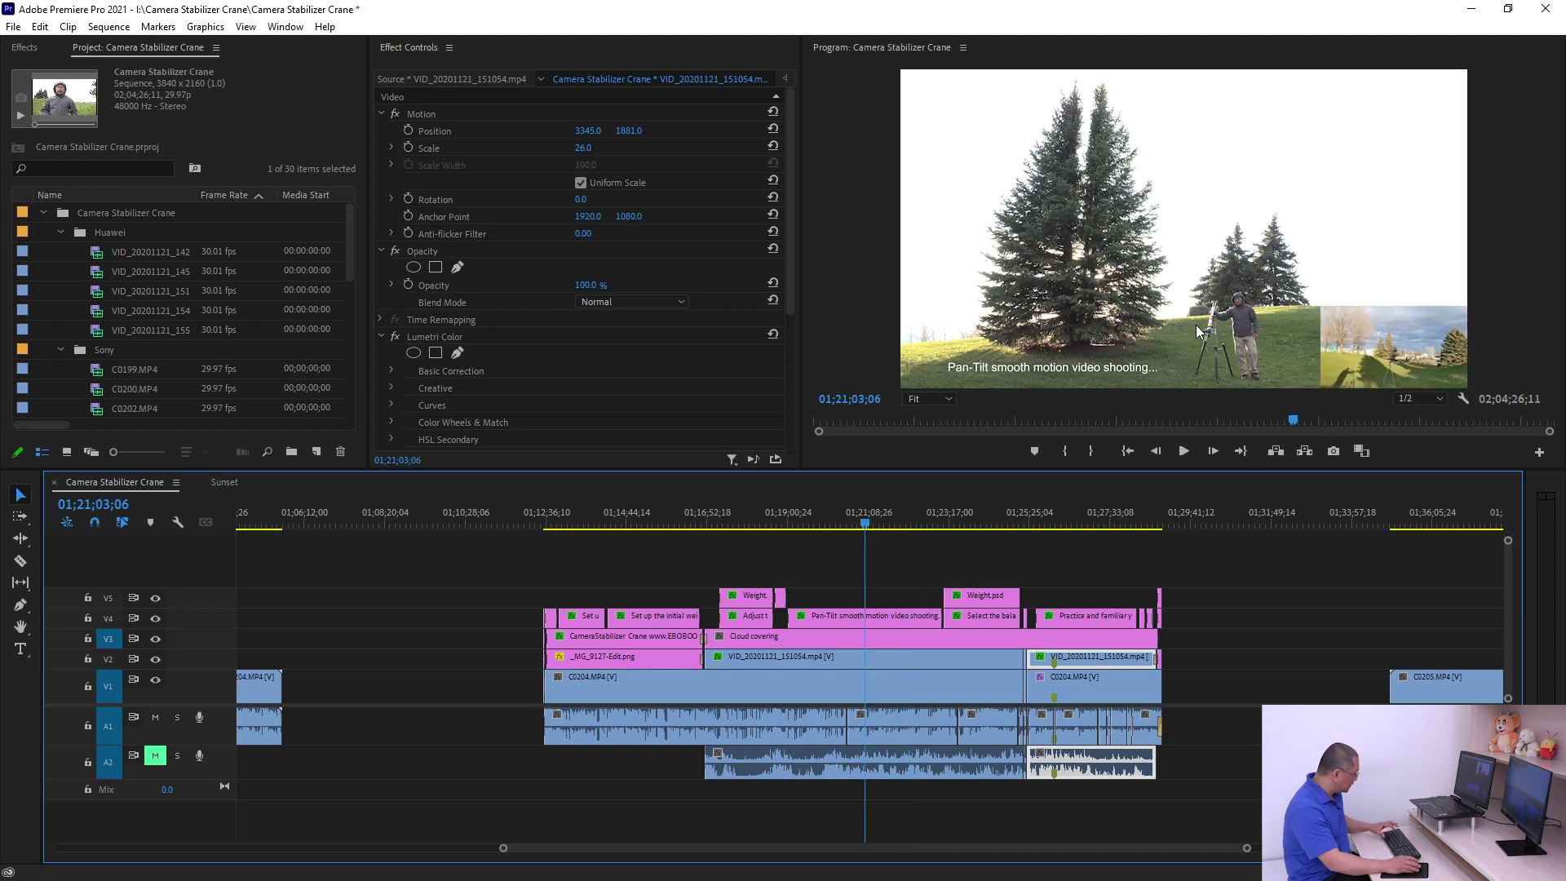
pyautogui.press('`')
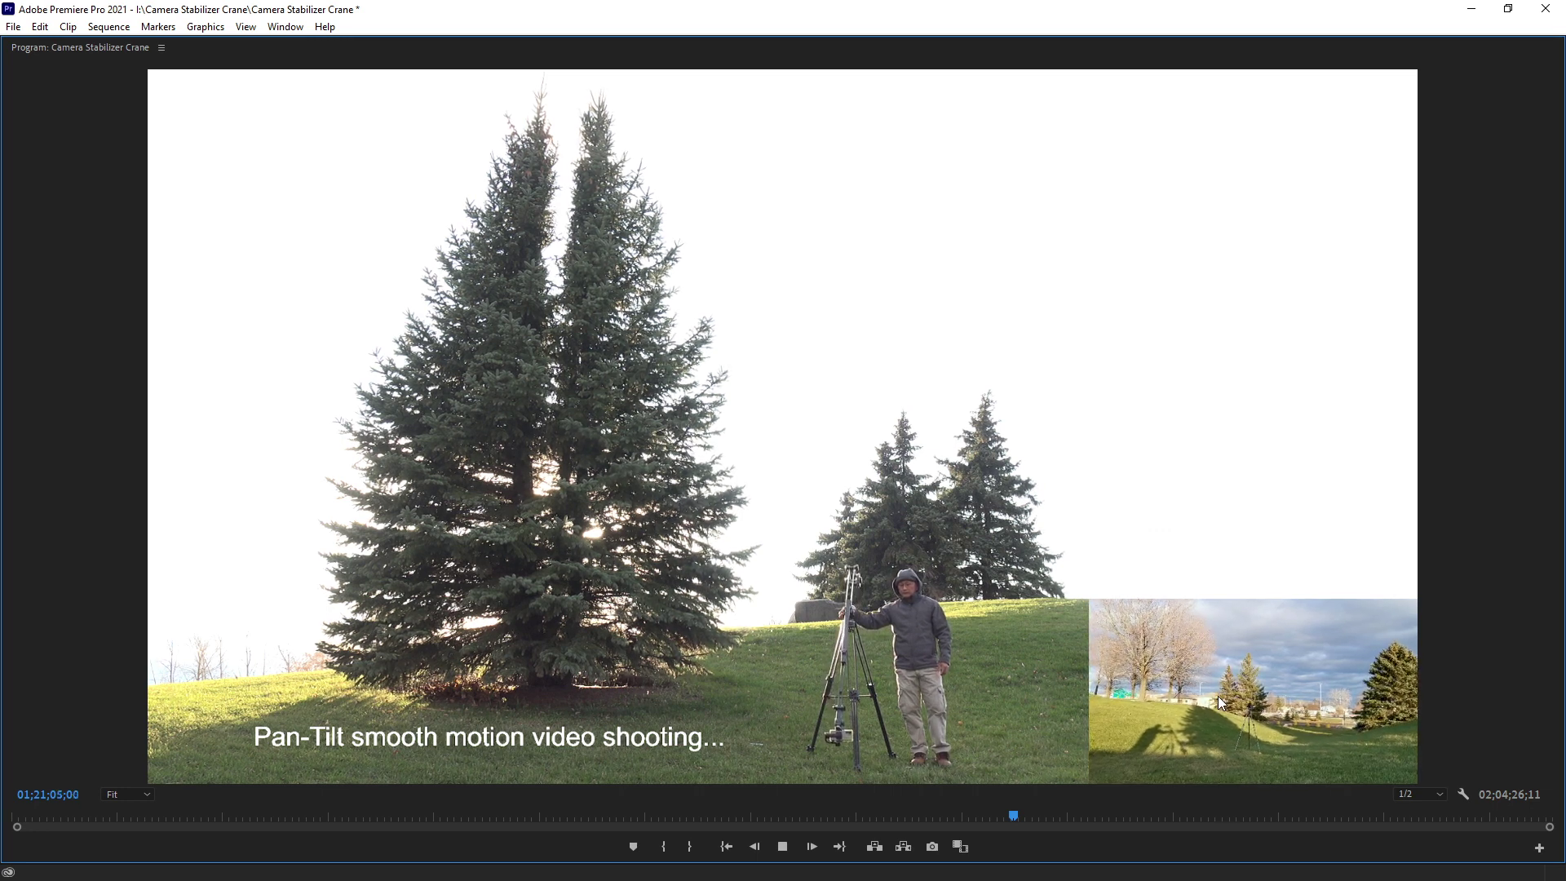
pyautogui.press('XF86AudioLowerVolume')
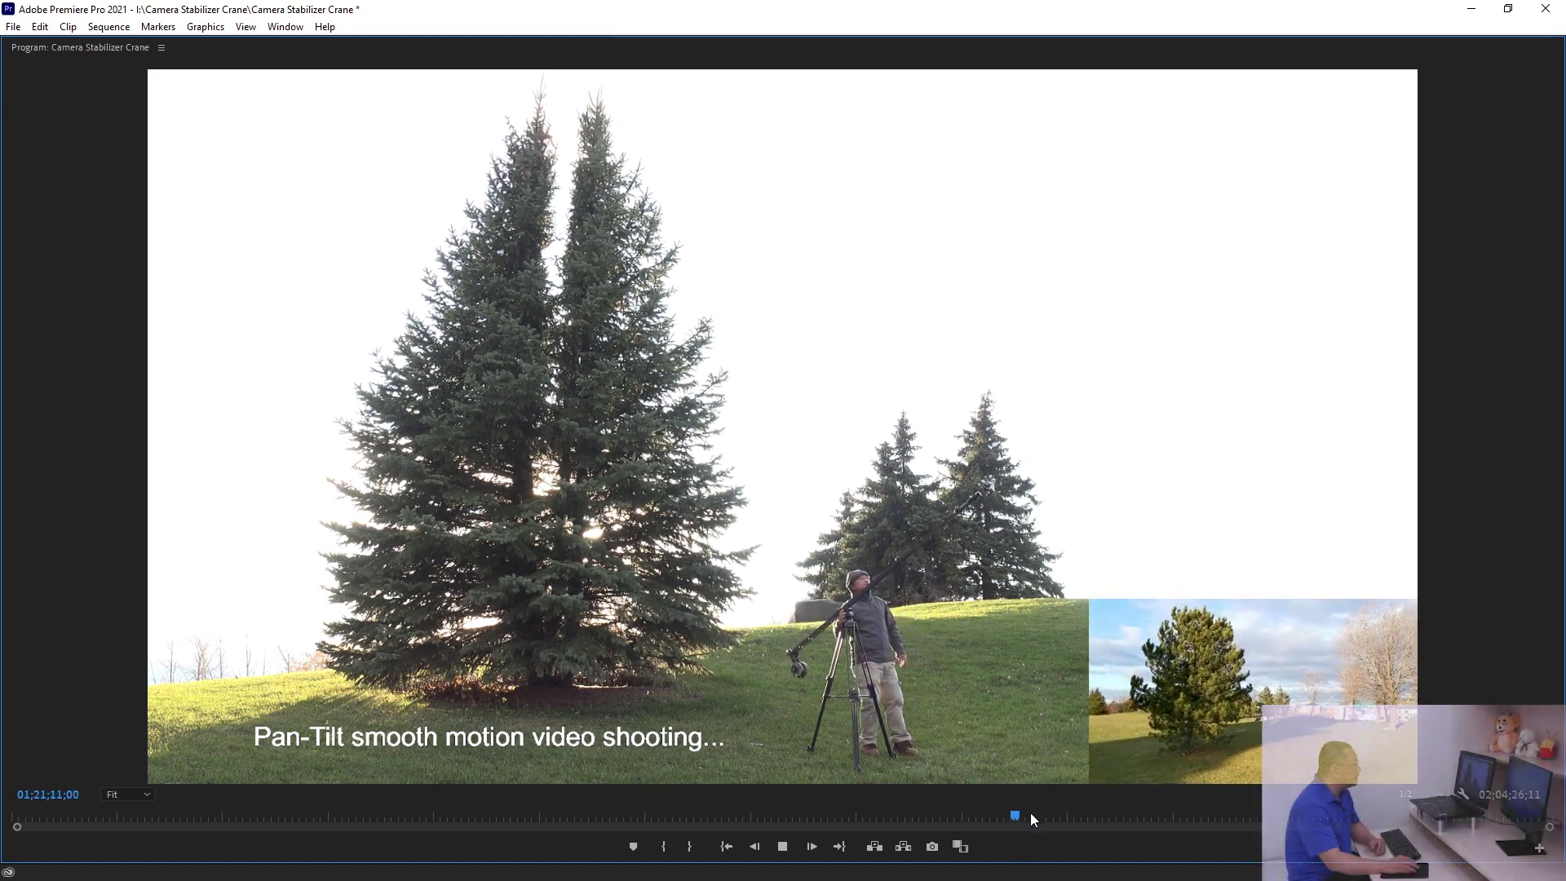
pyautogui.click(1074, 816)
pyautogui.moveTo(1133, 816); pyautogui.dragTo(1000, 815)
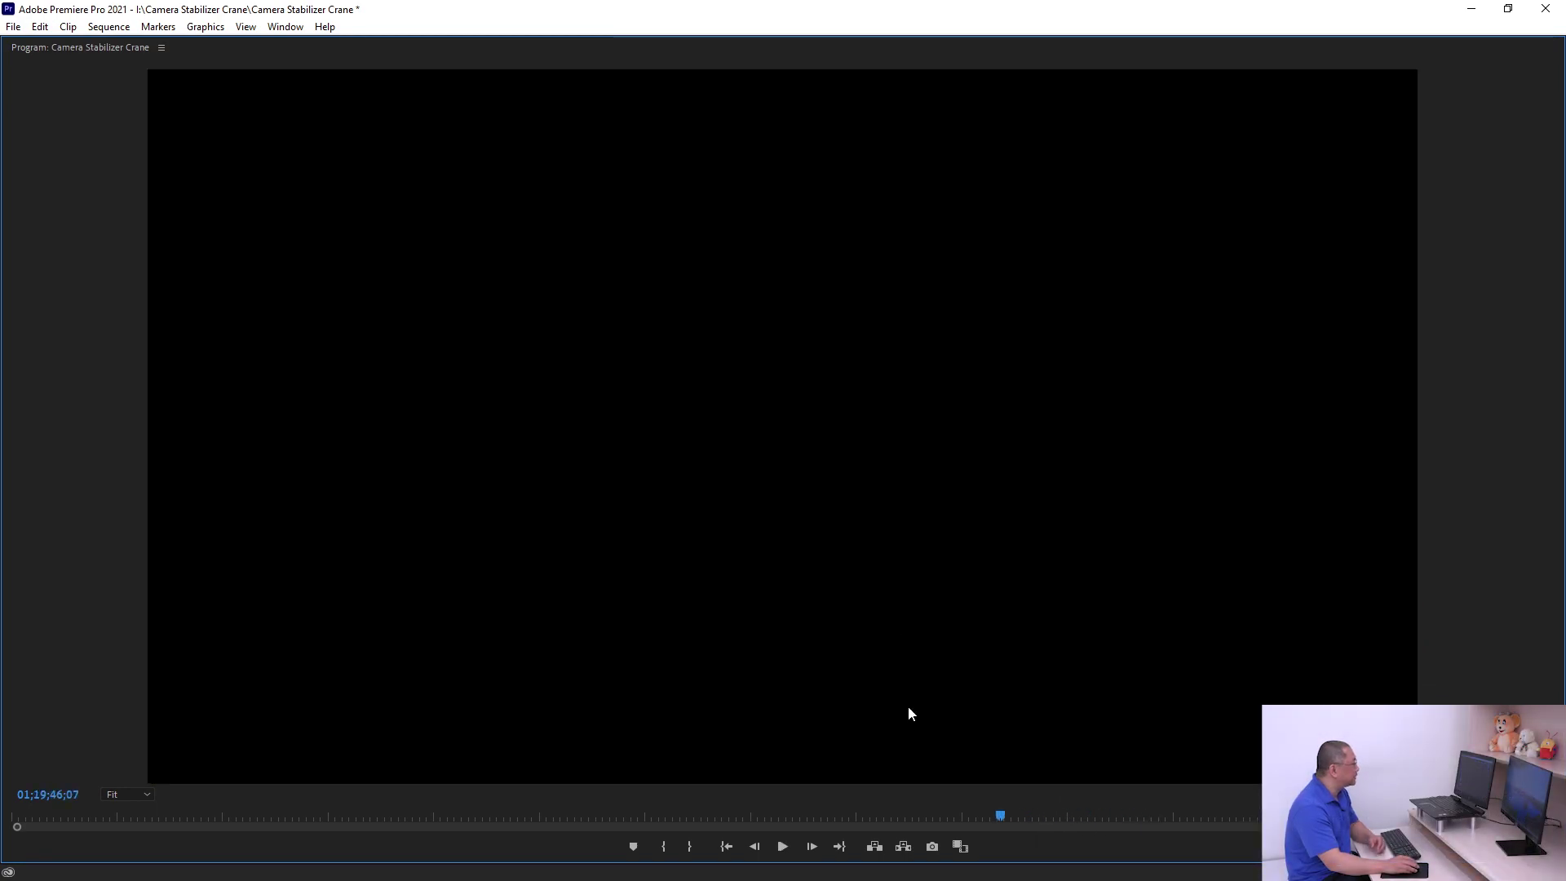
# Restore the panel layout and preview the edited section's weight graphics and captions, including 01;23;50;13 and 01;15;05;08
pyautogui.press('`')
pyautogui.click(893, 514)
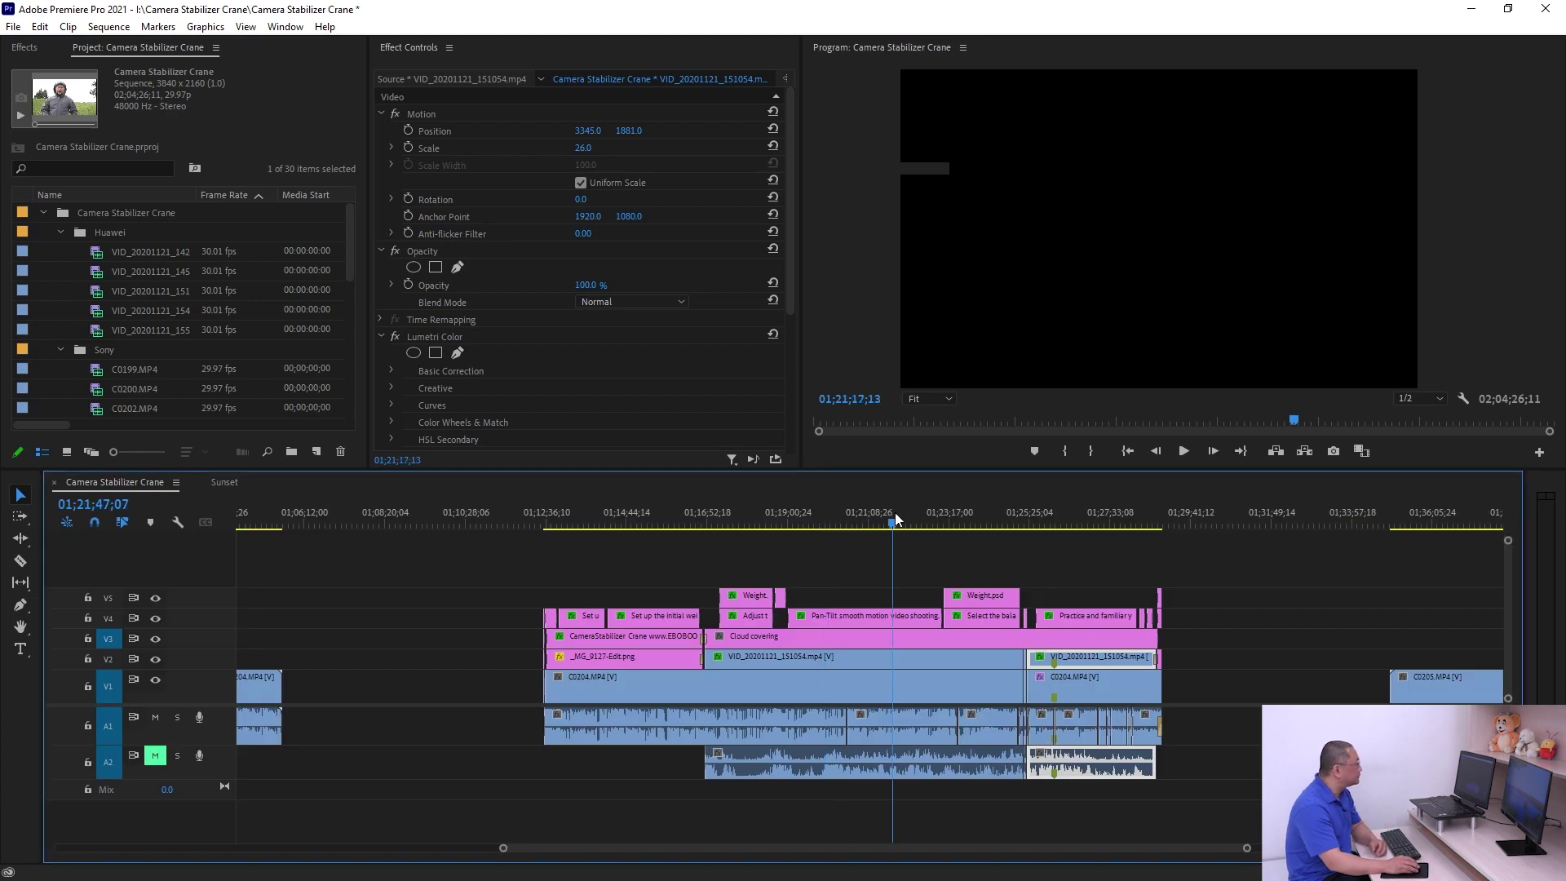
pyautogui.moveTo(928, 522); pyautogui.dragTo(972, 515)
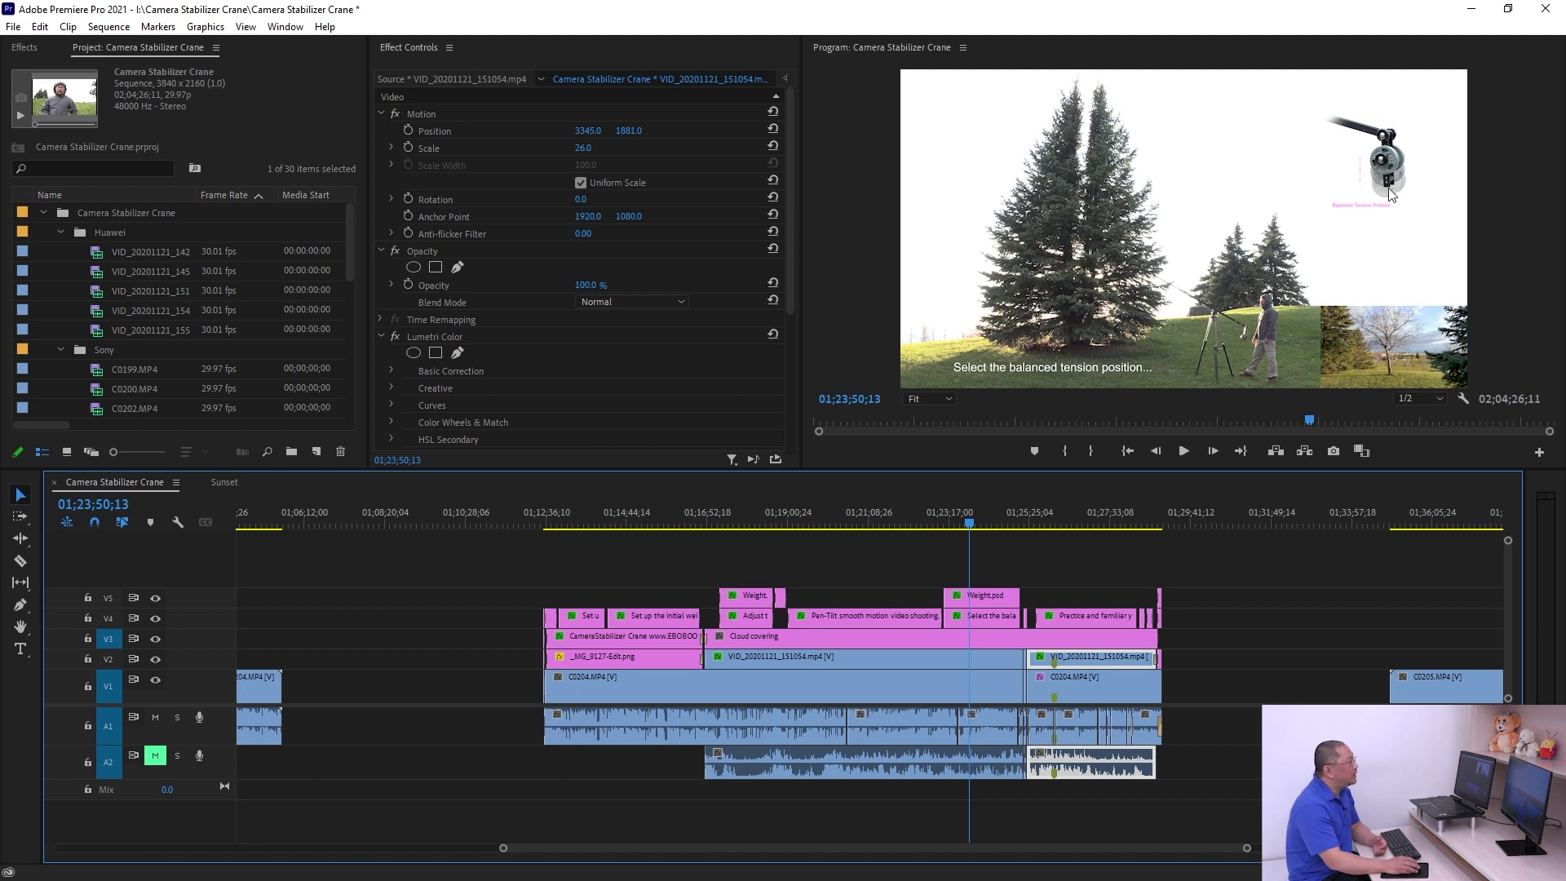
pyautogui.click(757, 515)
pyautogui.click(1027, 522)
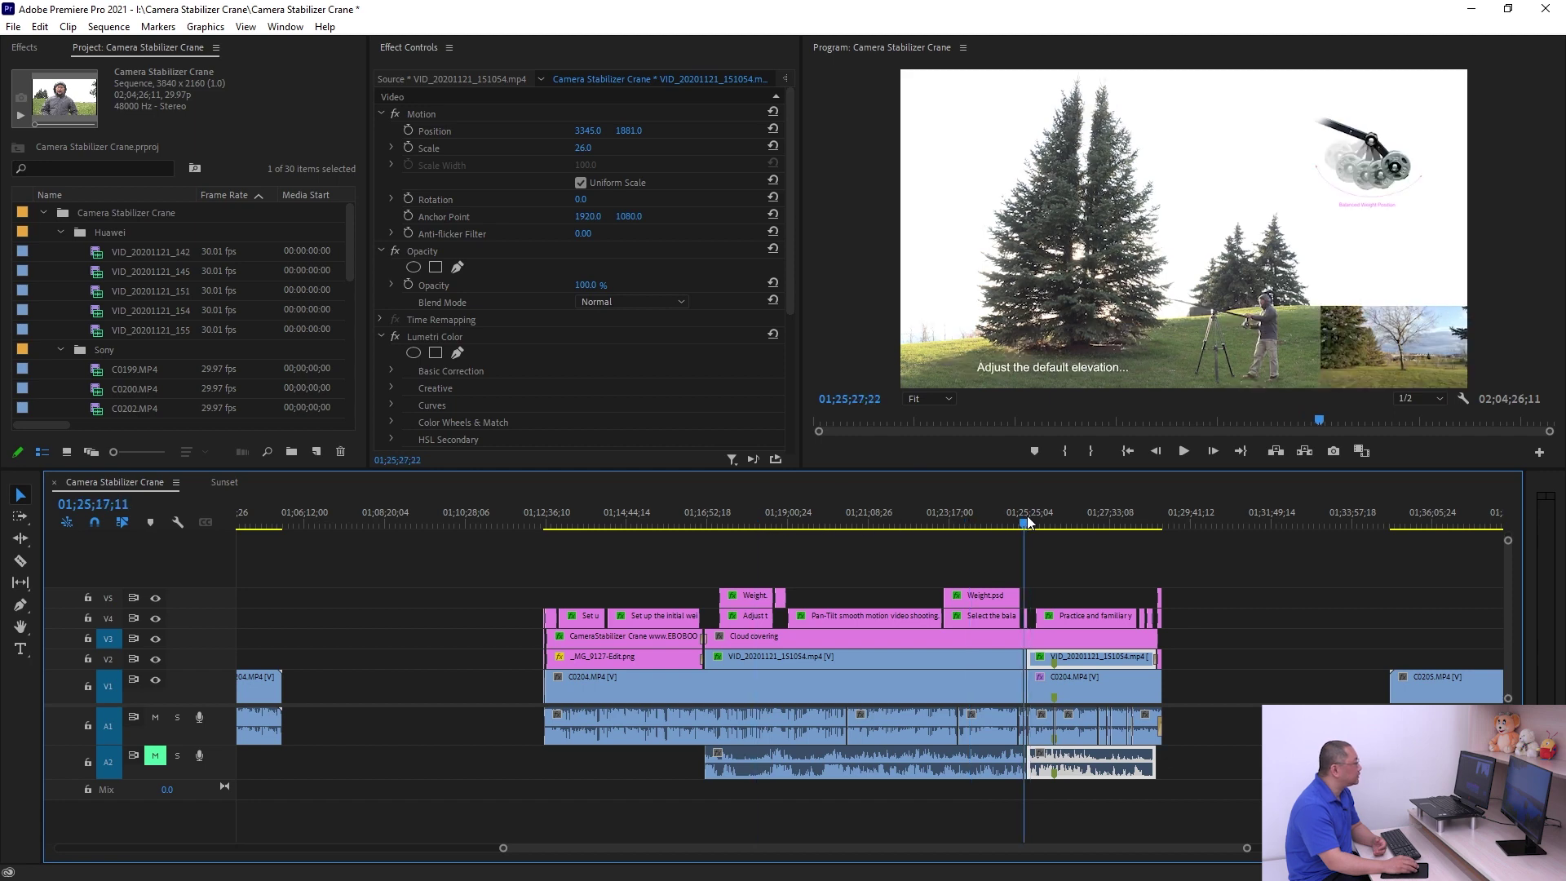
pyautogui.click(640, 517)
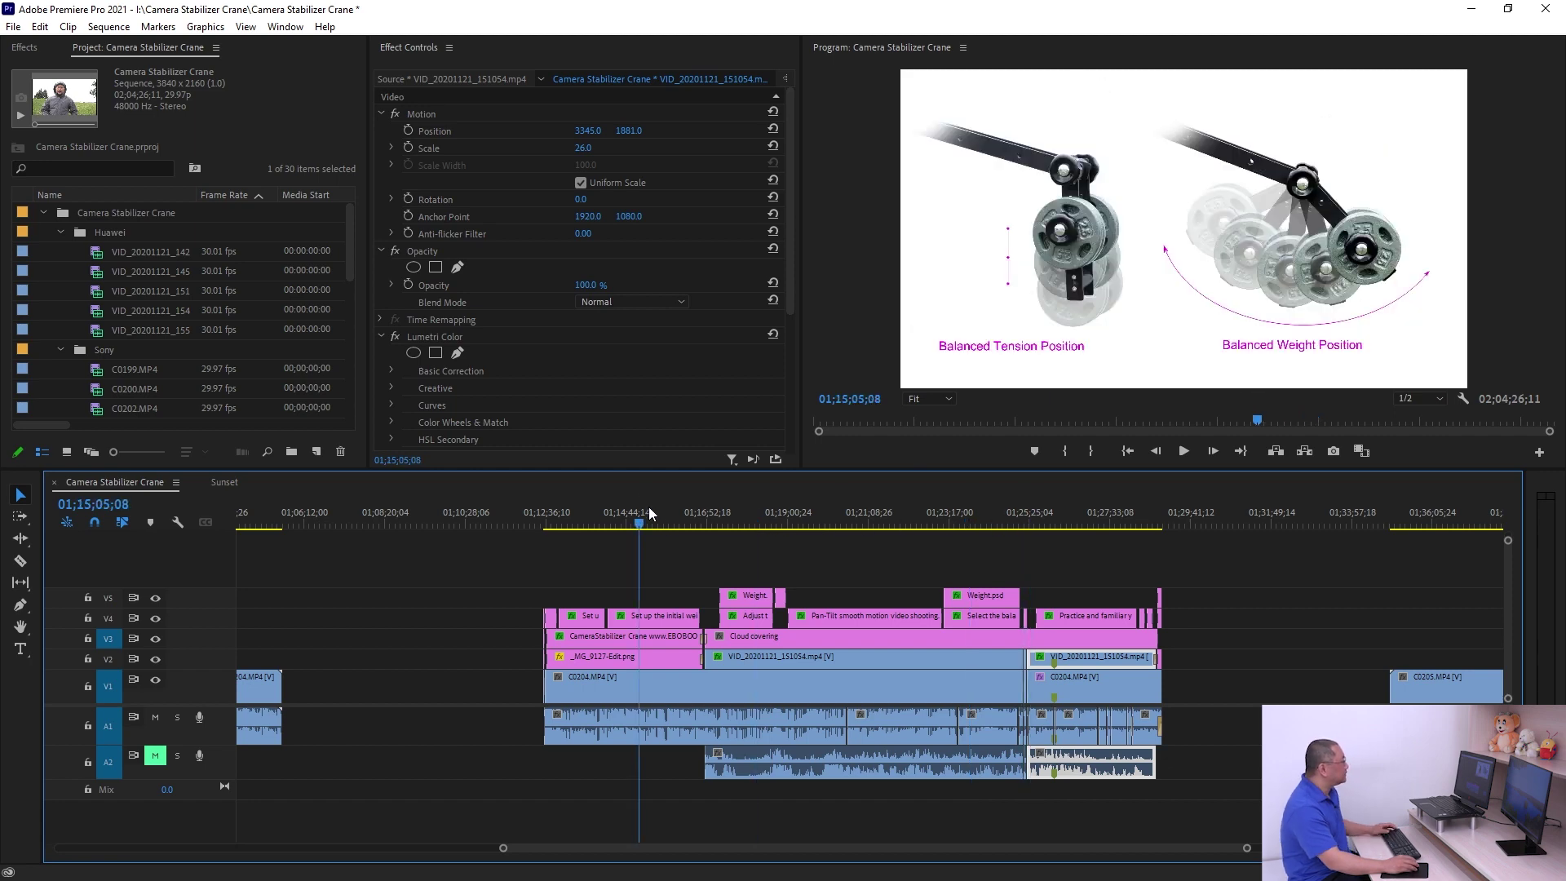
# Select the main C0204.MP4 clip, its phone overlay clip and the _MG_9127-Edit.png overlay in turn to examine the layers
pyautogui.scroll(4, 781, 562)
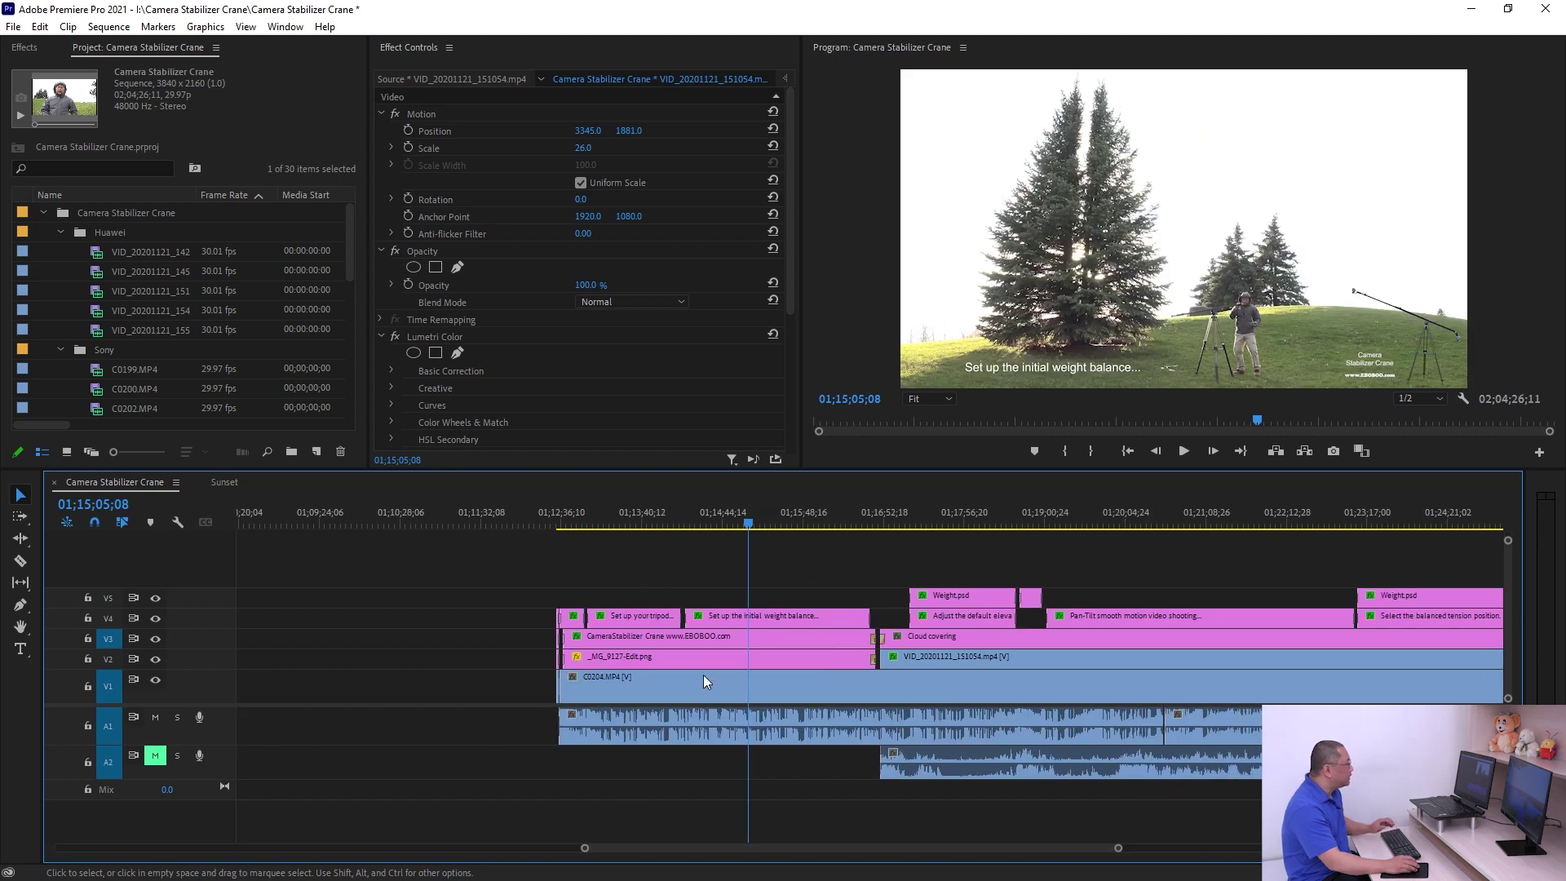
pyautogui.click(817, 693)
pyautogui.scroll(-4, 947, 682)
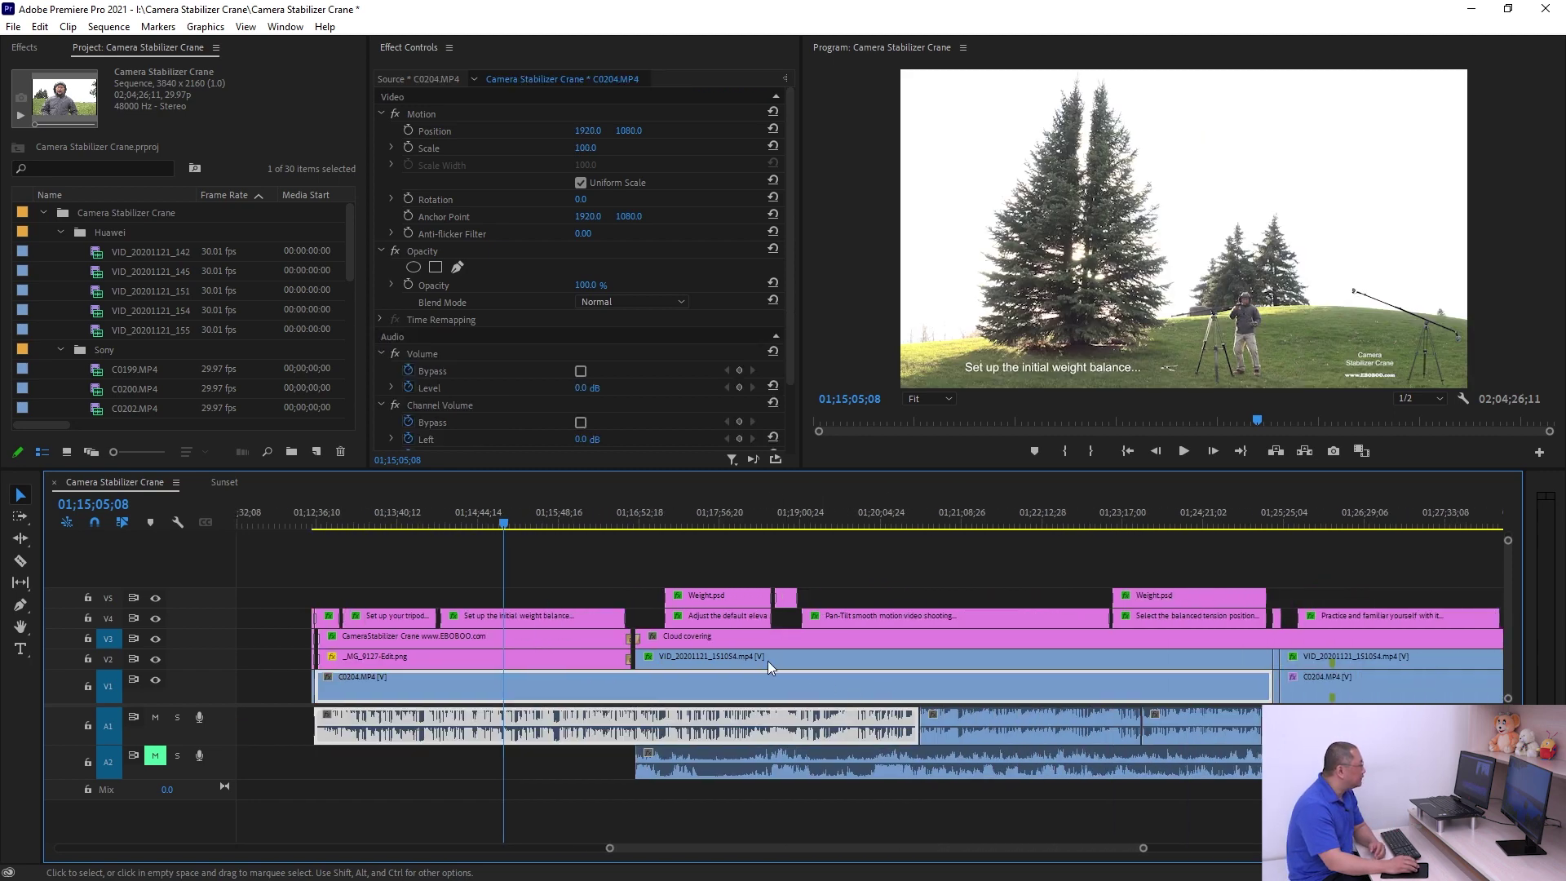
pyautogui.click(767, 662)
pyautogui.click(767, 683)
pyautogui.click(478, 656)
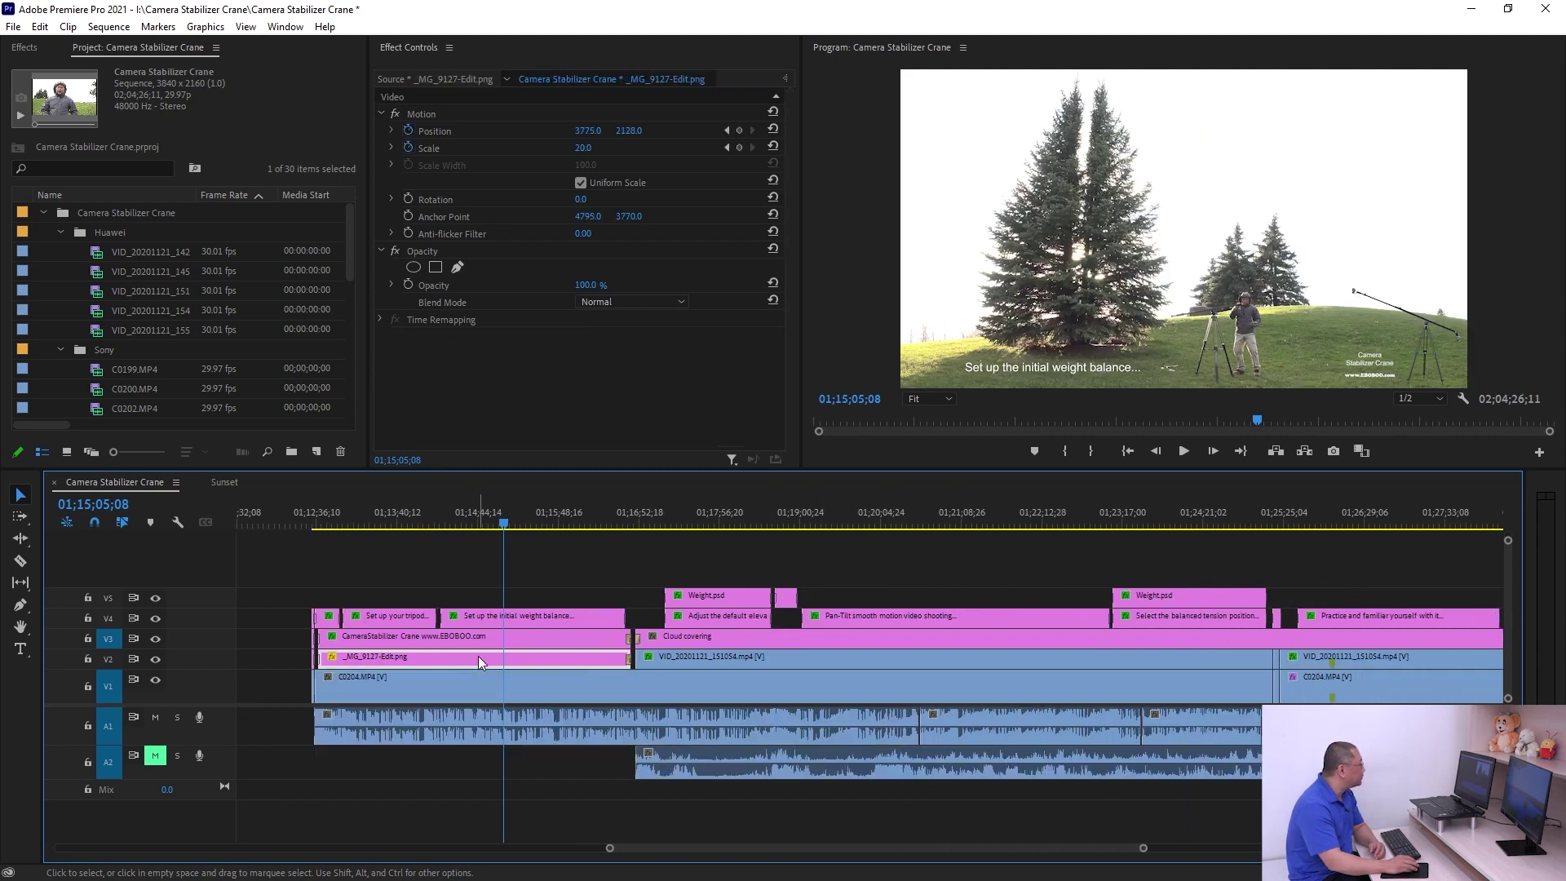
# Select the CameraStabilizer Crane title and the "Set up the initial weight balance..." caption in turn, and advance the preview to 01;15;05;13
pyautogui.scroll(4, 474, 678)
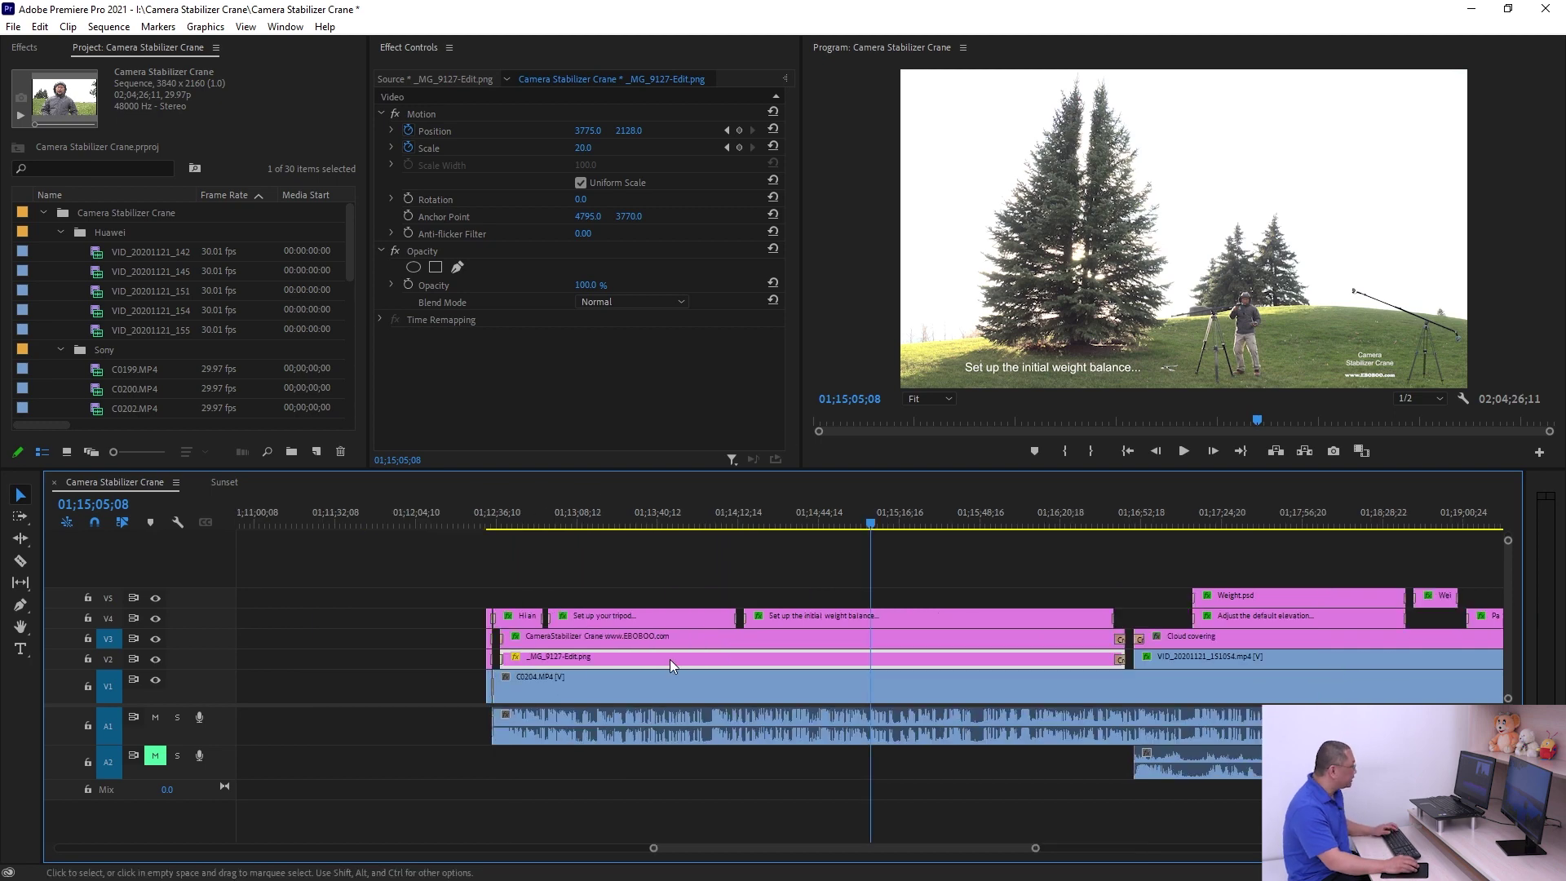
pyautogui.scroll(-2, 659, 662)
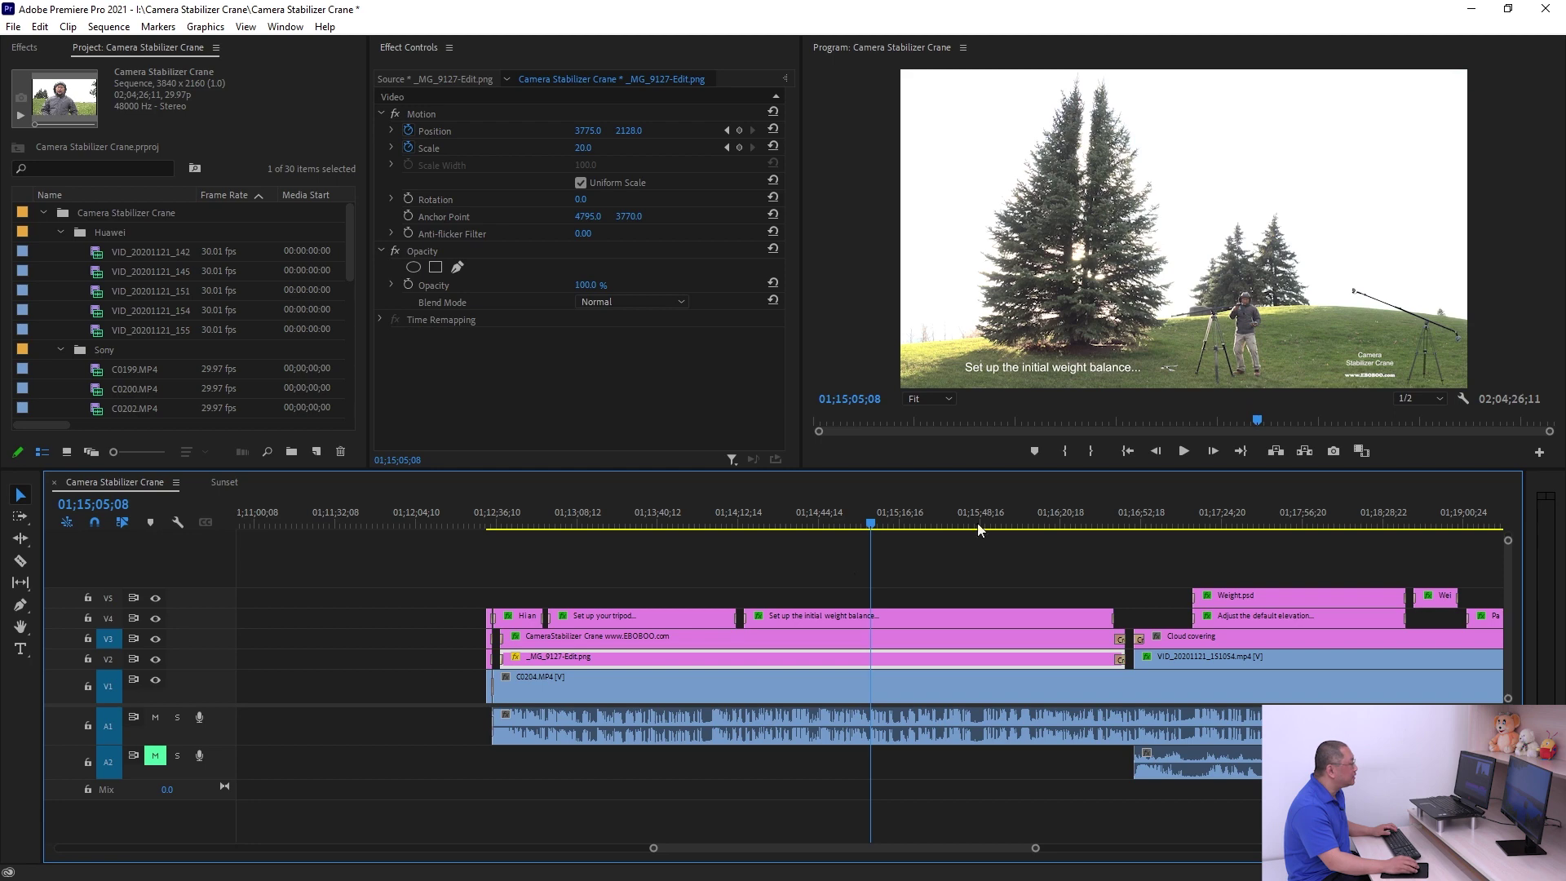
pyautogui.click(790, 636)
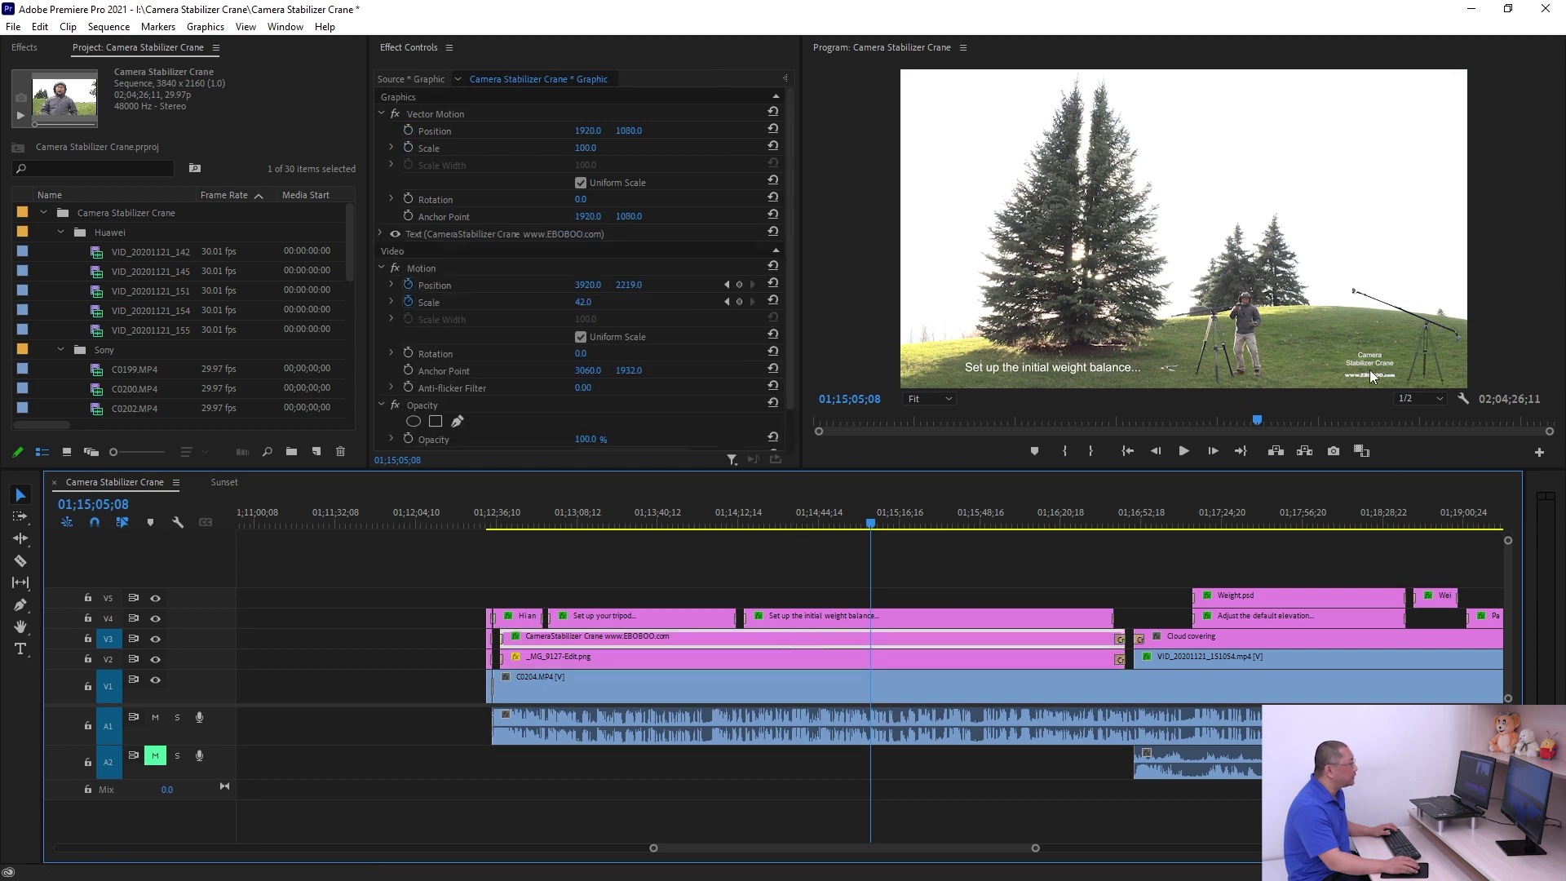
pyautogui.click(880, 612)
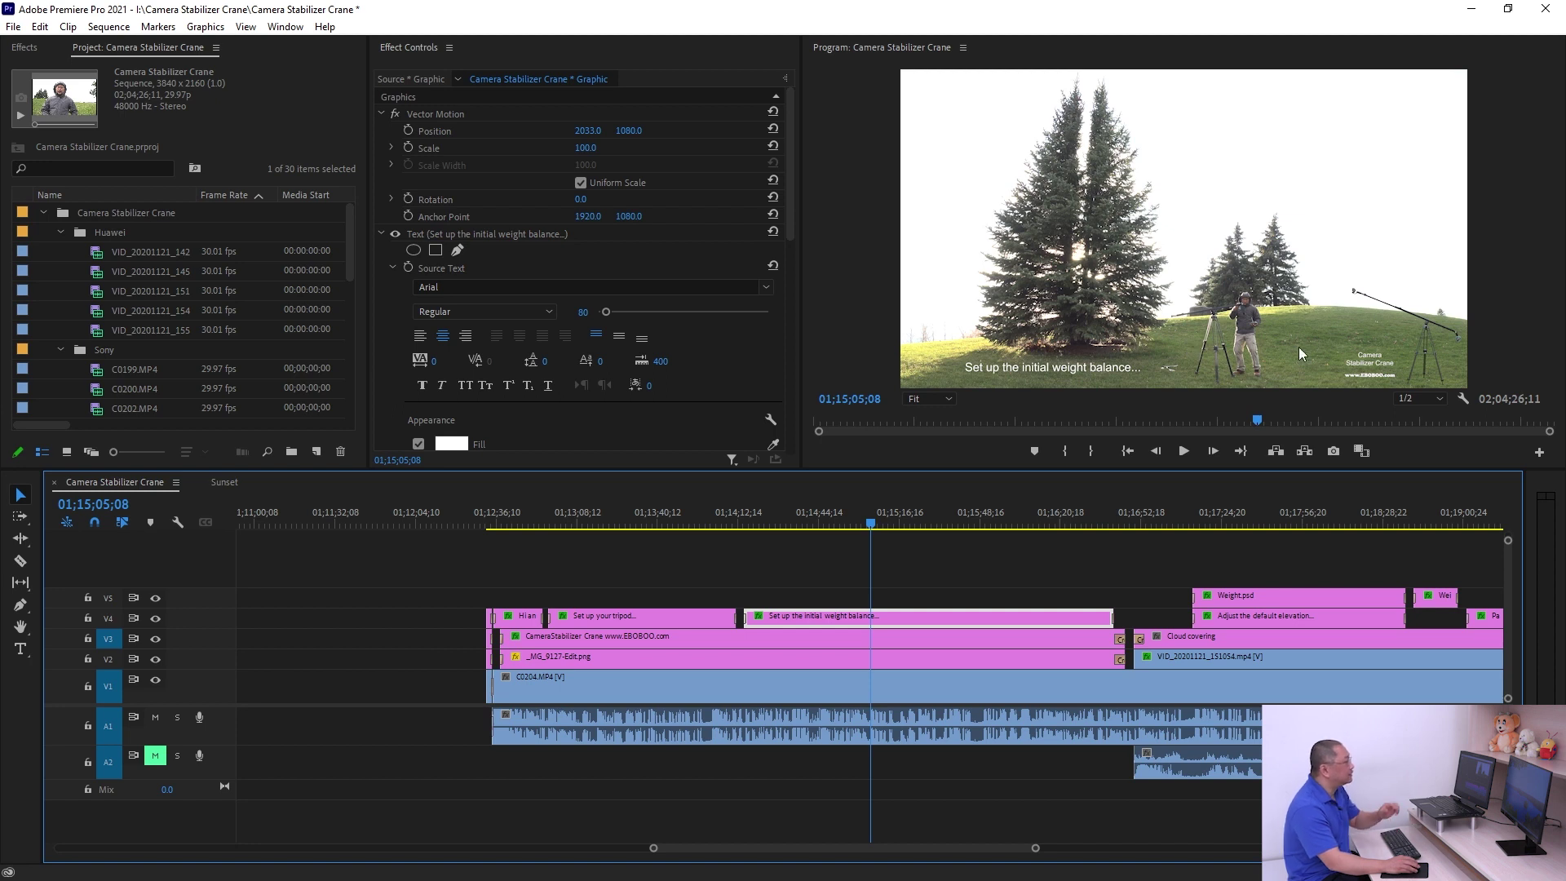
pyautogui.scroll(-1, 1048, 578)
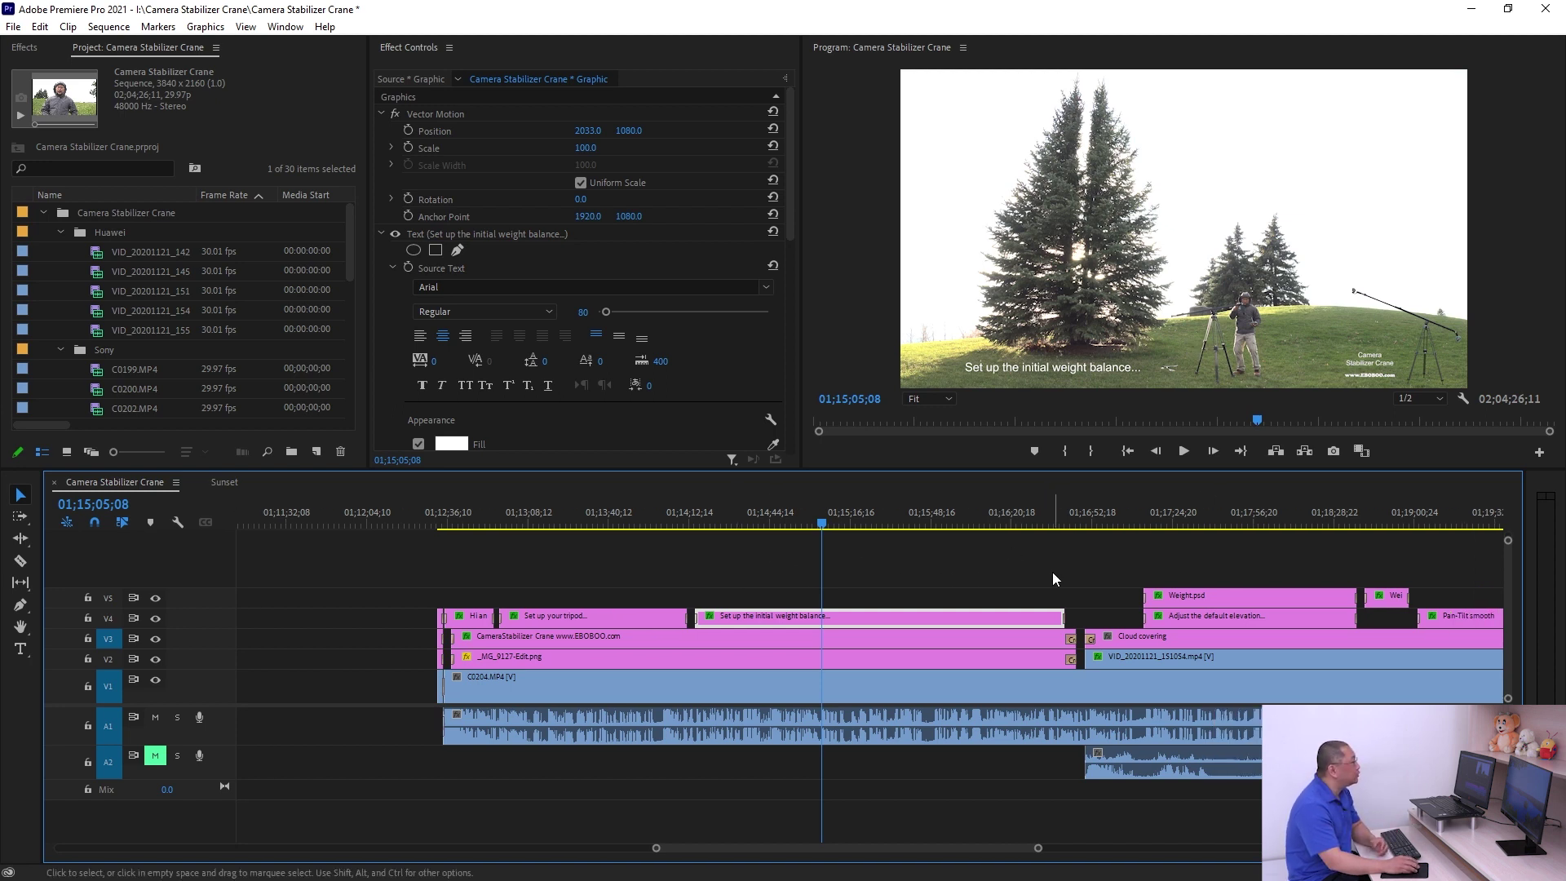
pyautogui.hotkey('shift', 'Right')
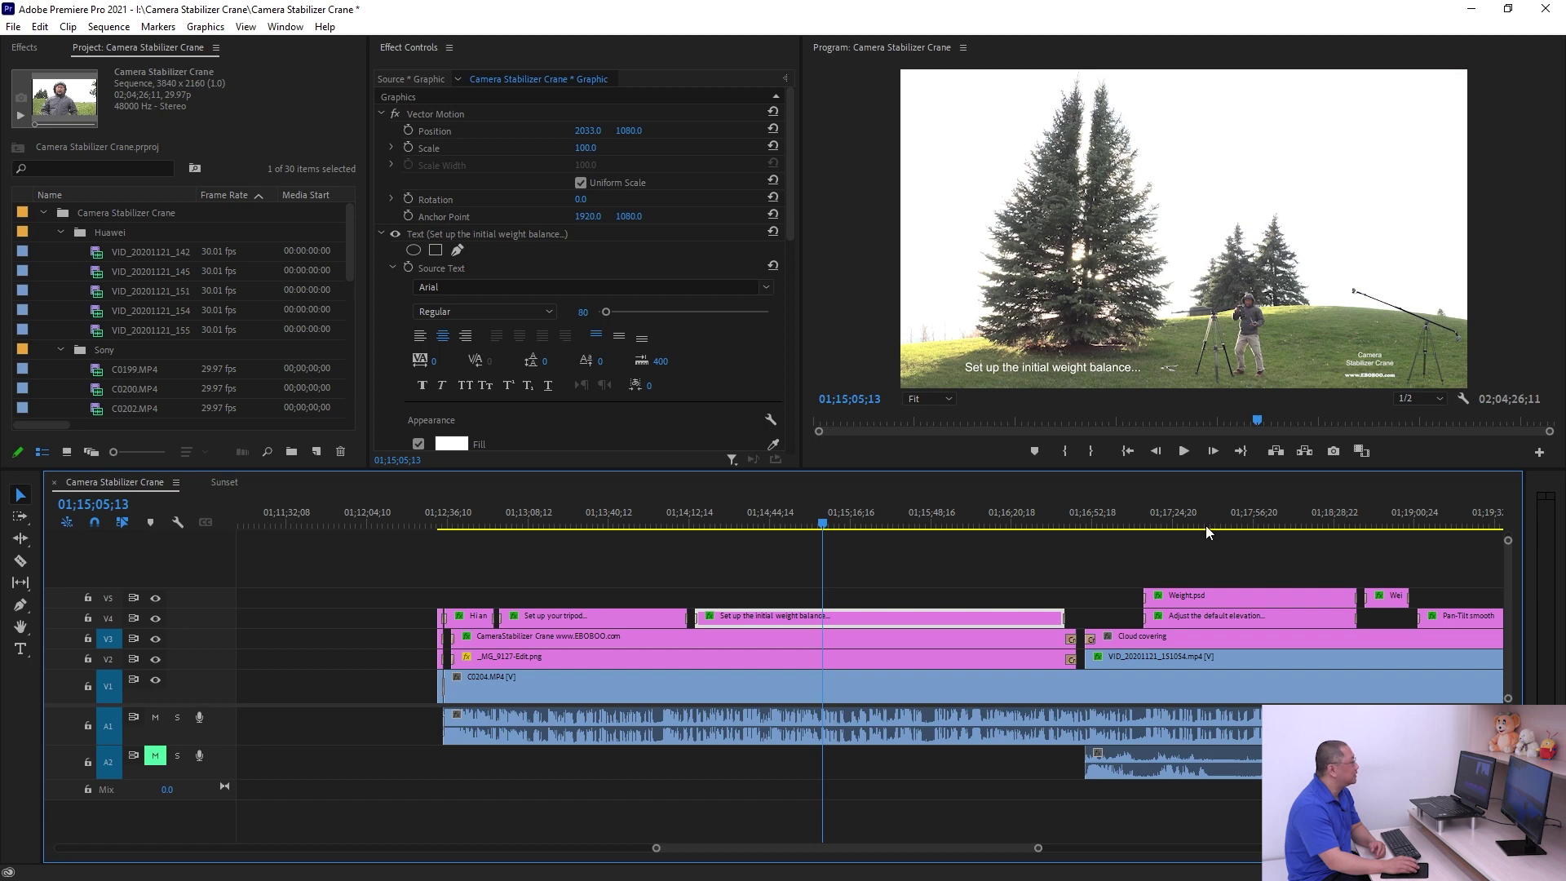
# Preview the section at 01;16;05;03 and 01;16;54;29, and select the VID_20201121_151054.mp4 overlay clip to examine its picture-in-picture settings
pyautogui.click(975, 512)
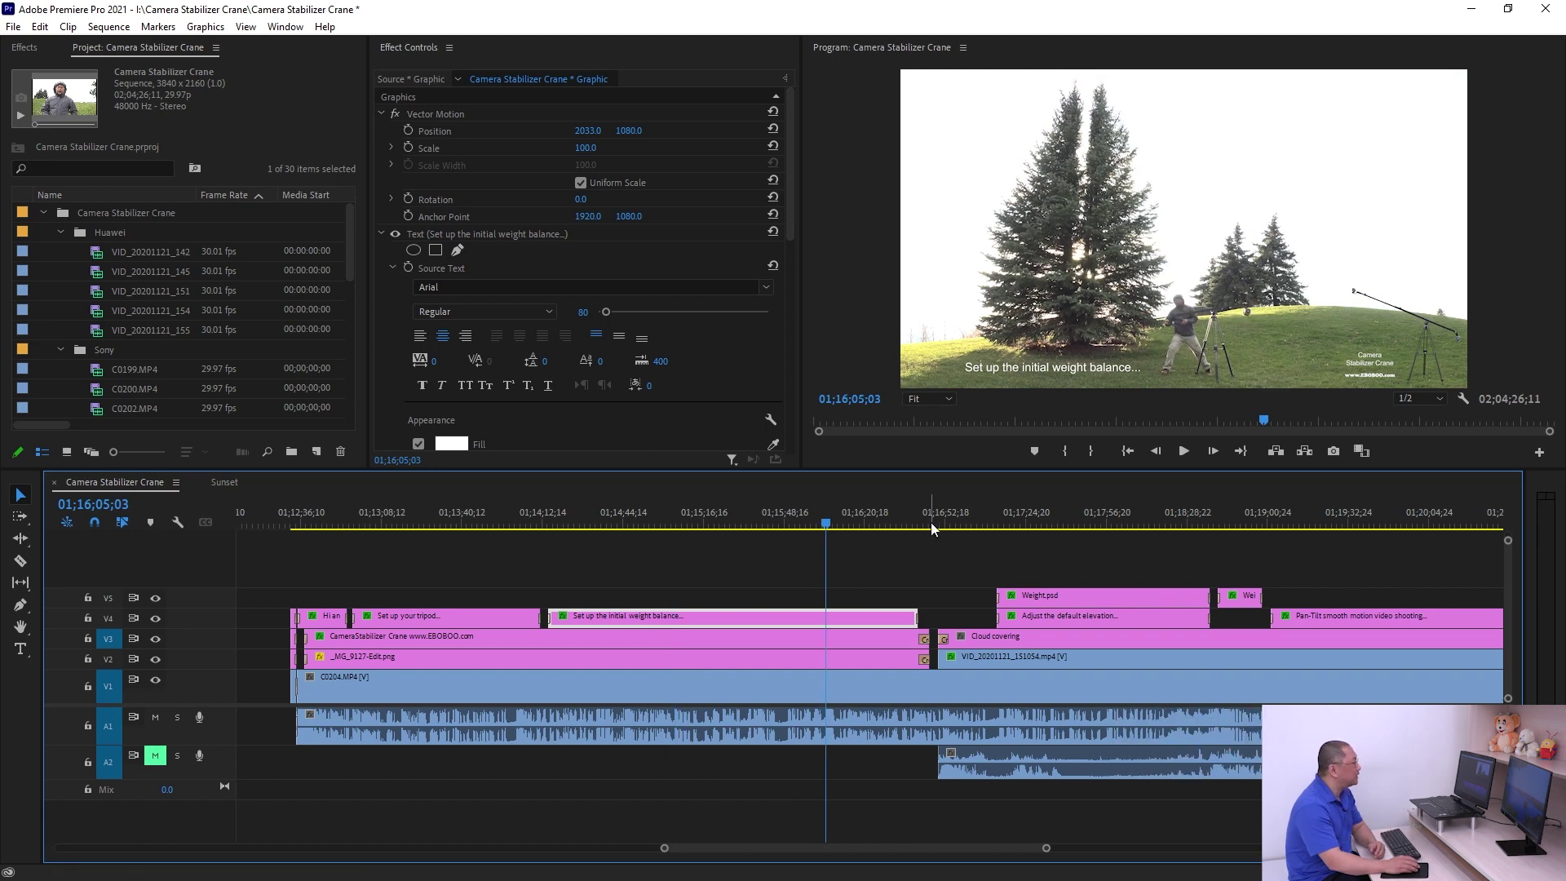
pyautogui.moveTo(931, 528)
pyautogui.mouseDown()
pyautogui.moveTo(926, 511)
pyautogui.moveTo(952, 522)
pyautogui.mouseUp()
pyautogui.click(996, 658)
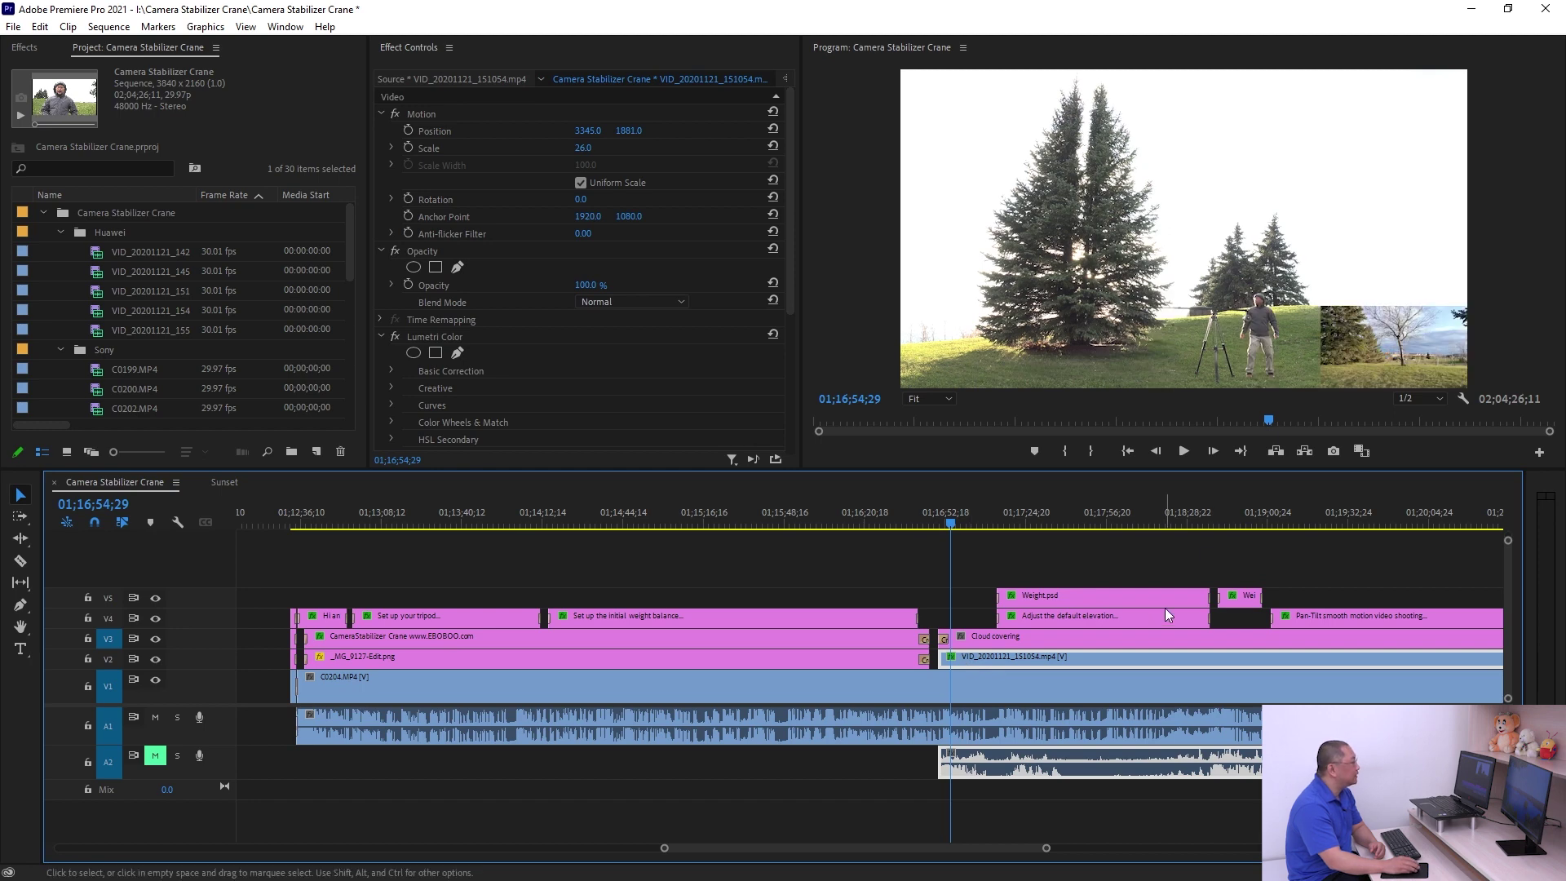
# Preview the frame at 01;18;46;16 and select the short second Weight.psd clip on V5 to examine its motion and crop settings
pyautogui.scroll(-5, 1165, 608)
pyautogui.click(863, 511)
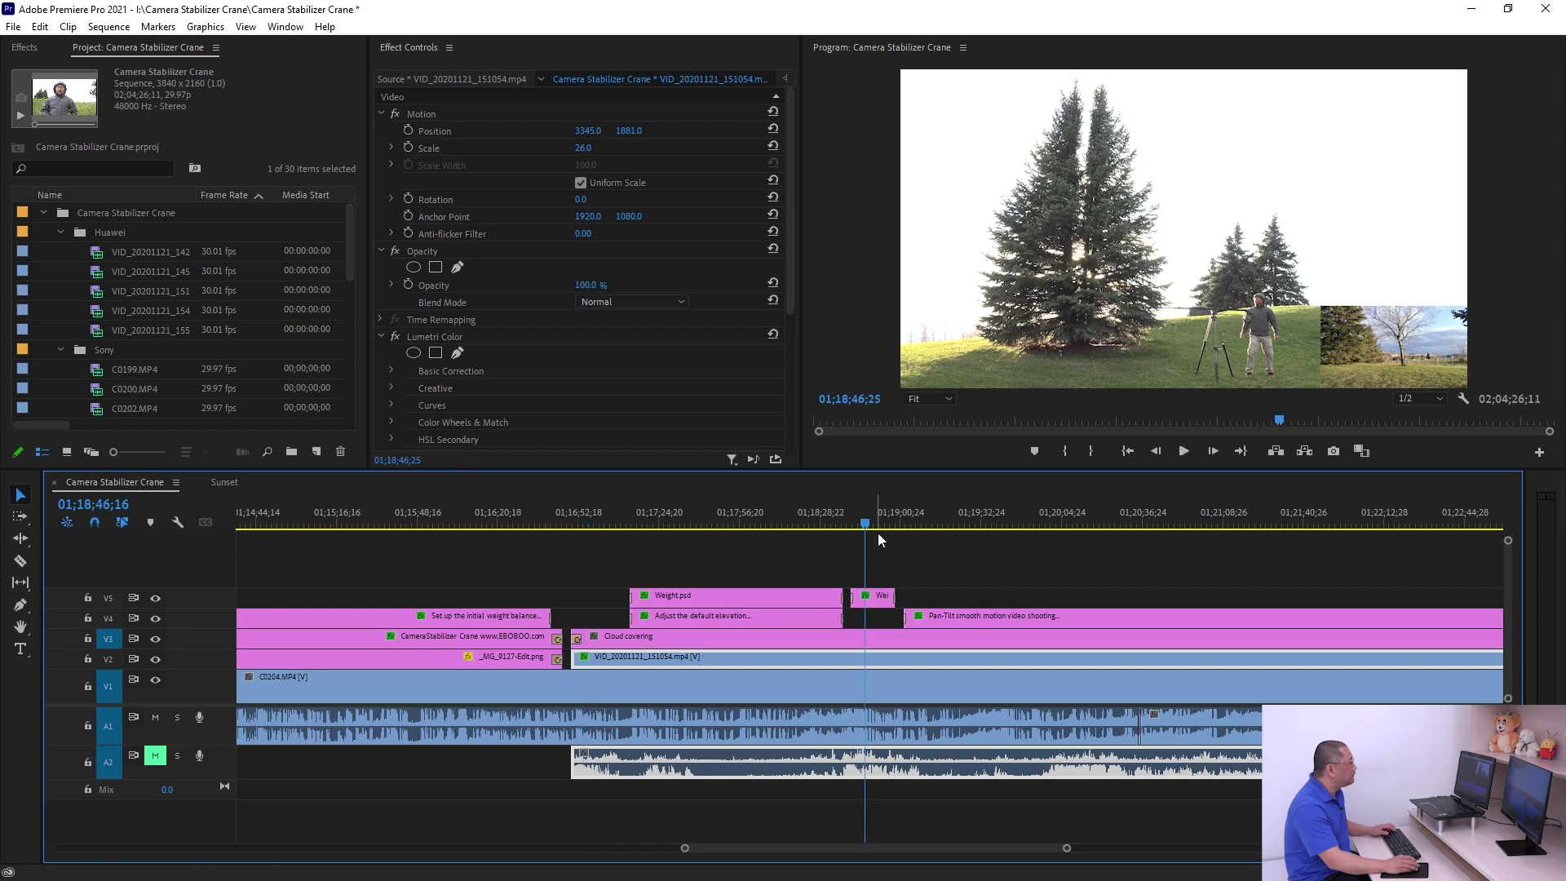
pyautogui.press('=')
pyautogui.press('=')
pyautogui.press('=')
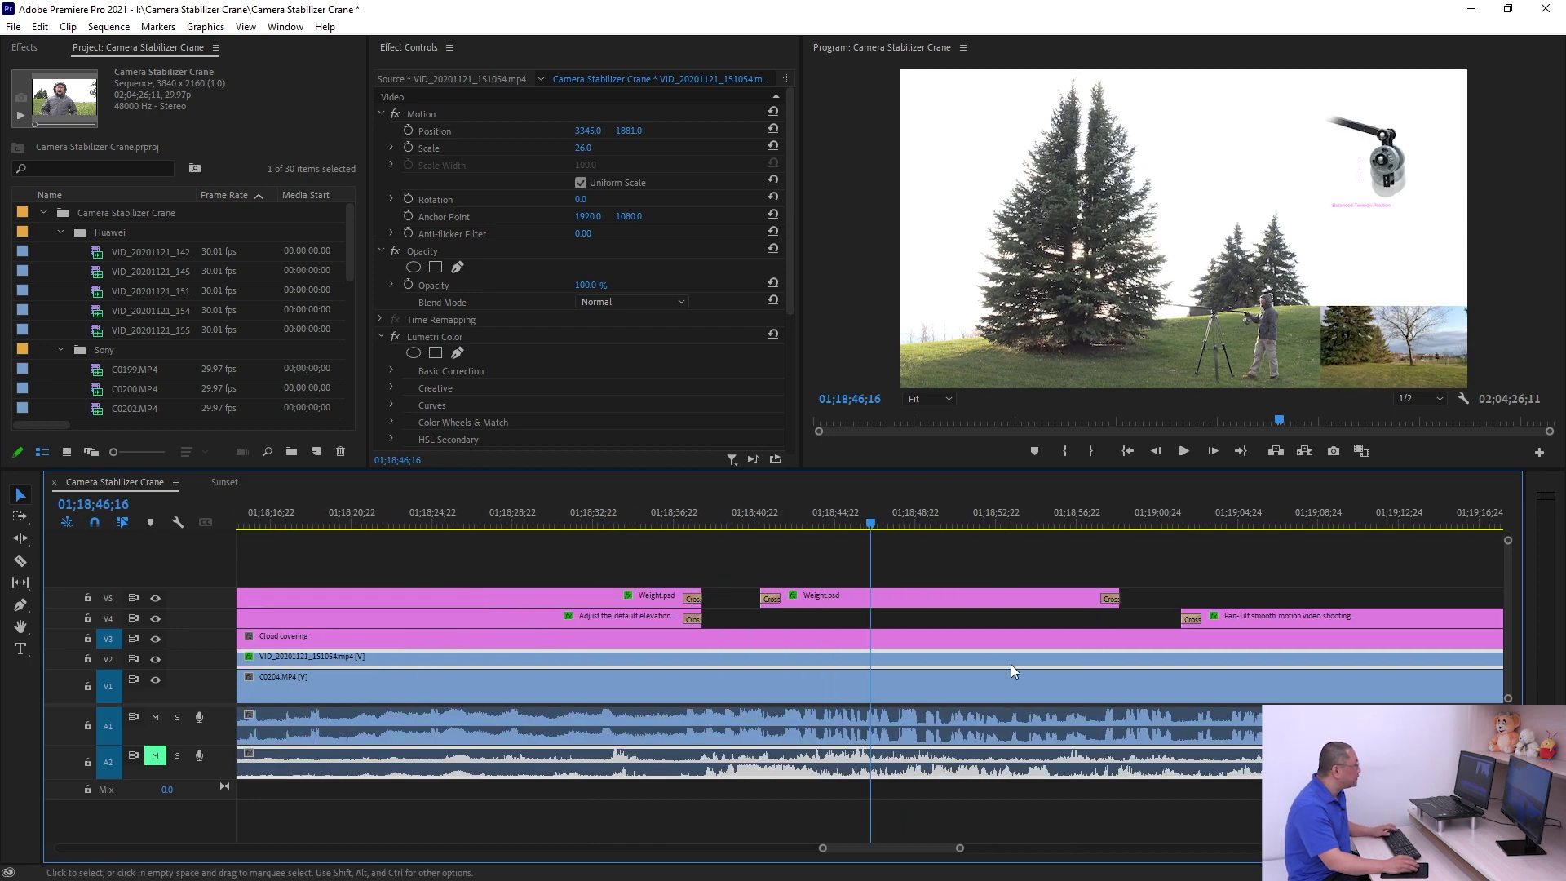
pyautogui.click(923, 601)
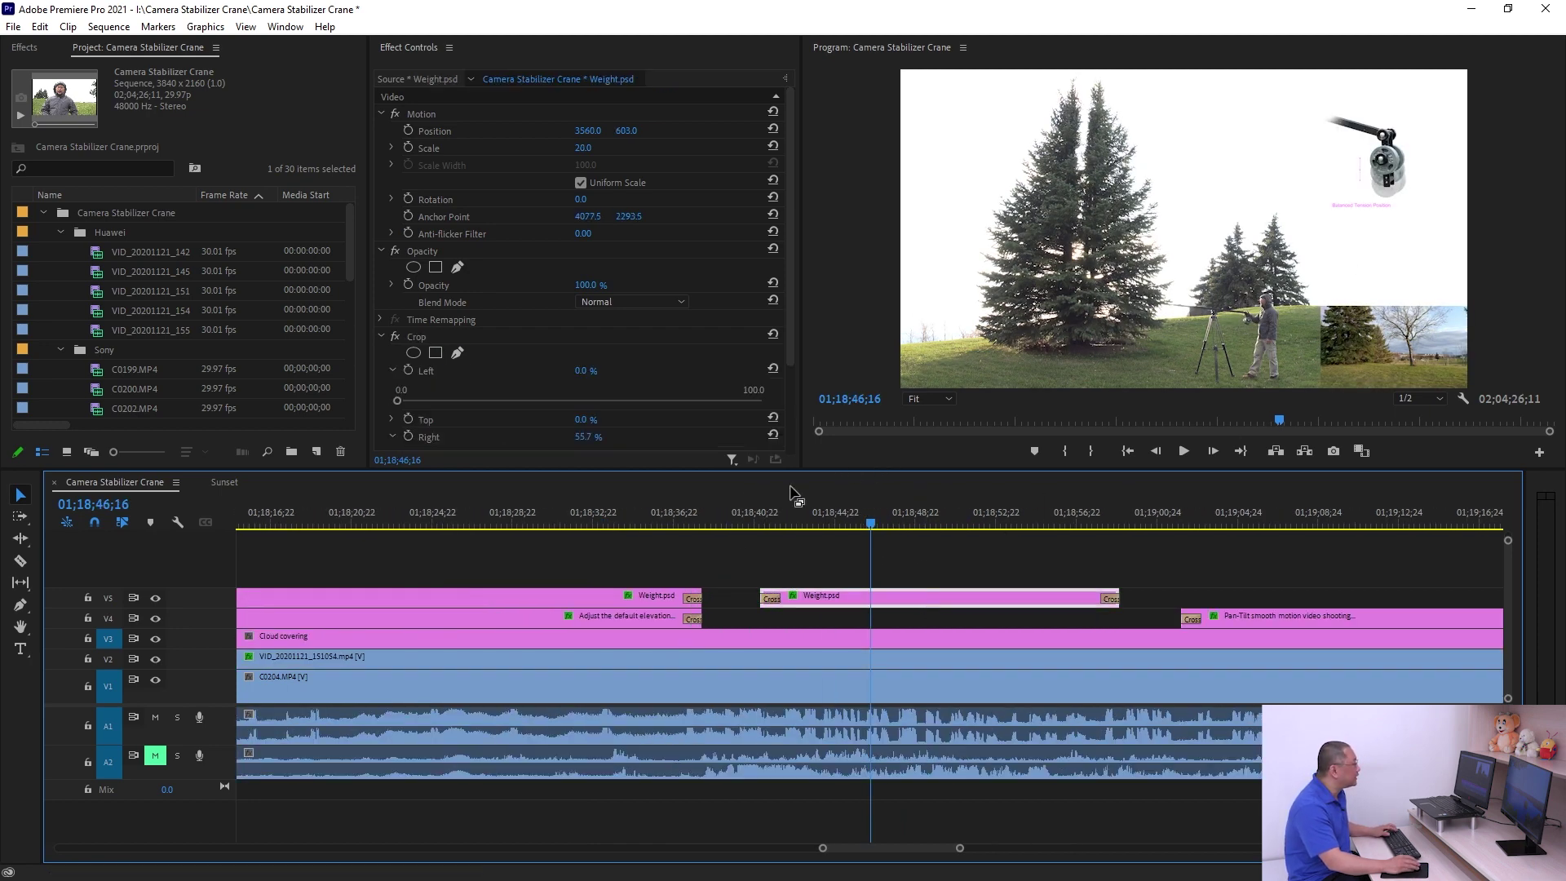
# Play the short Weight.psd graphic from its start, and play the beginning of the "Pan-Tilt smooth motion video shooting..." caption
pyautogui.click(752, 511)
pyautogui.press('space')
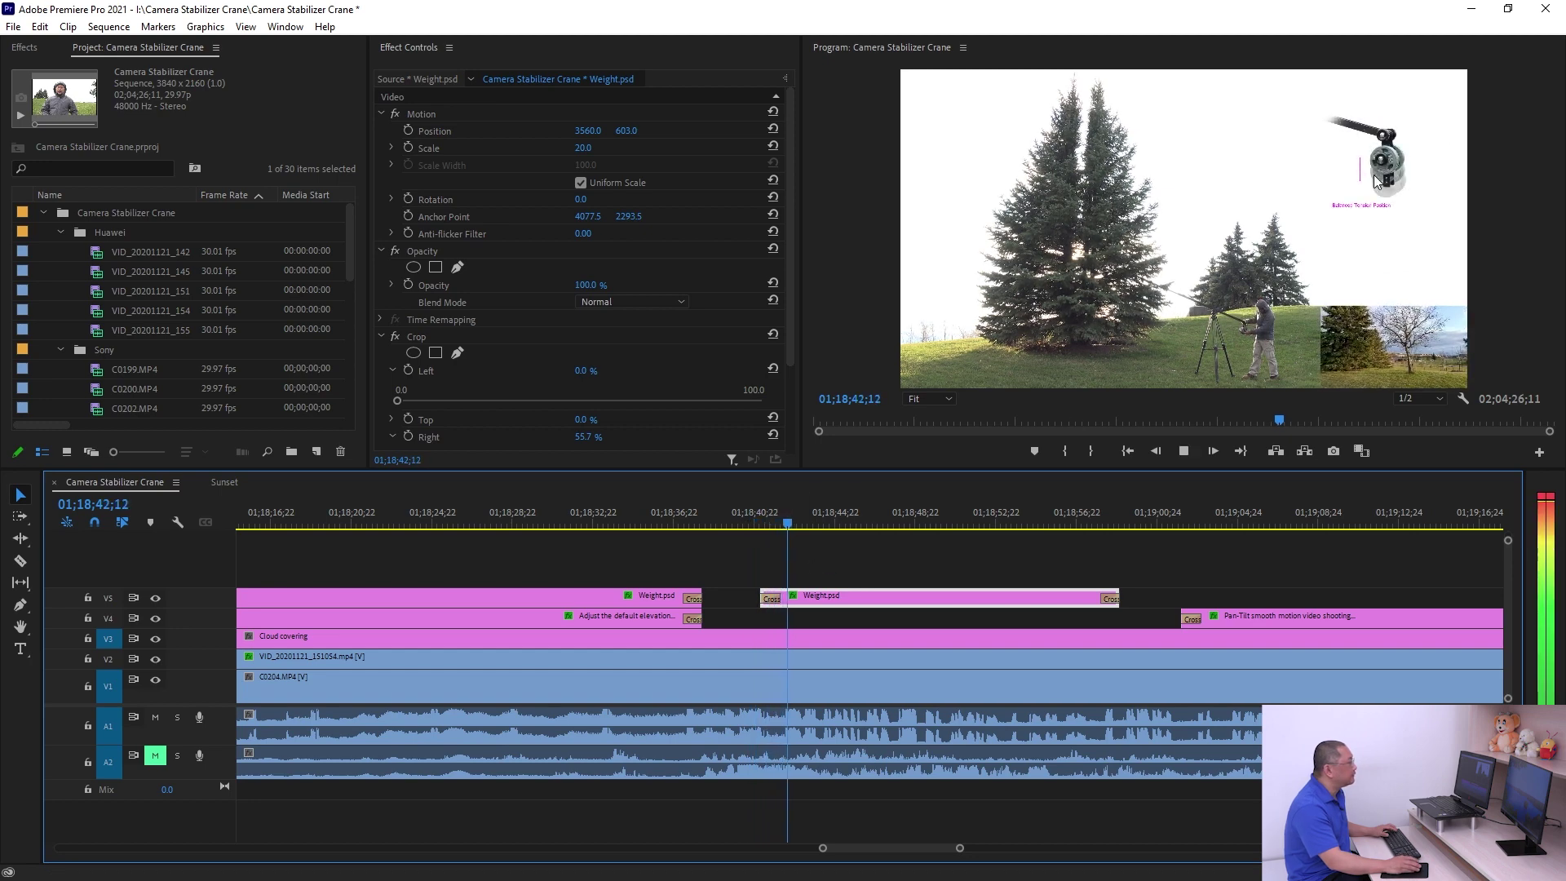
pyautogui.press('space')
pyautogui.click(1169, 514)
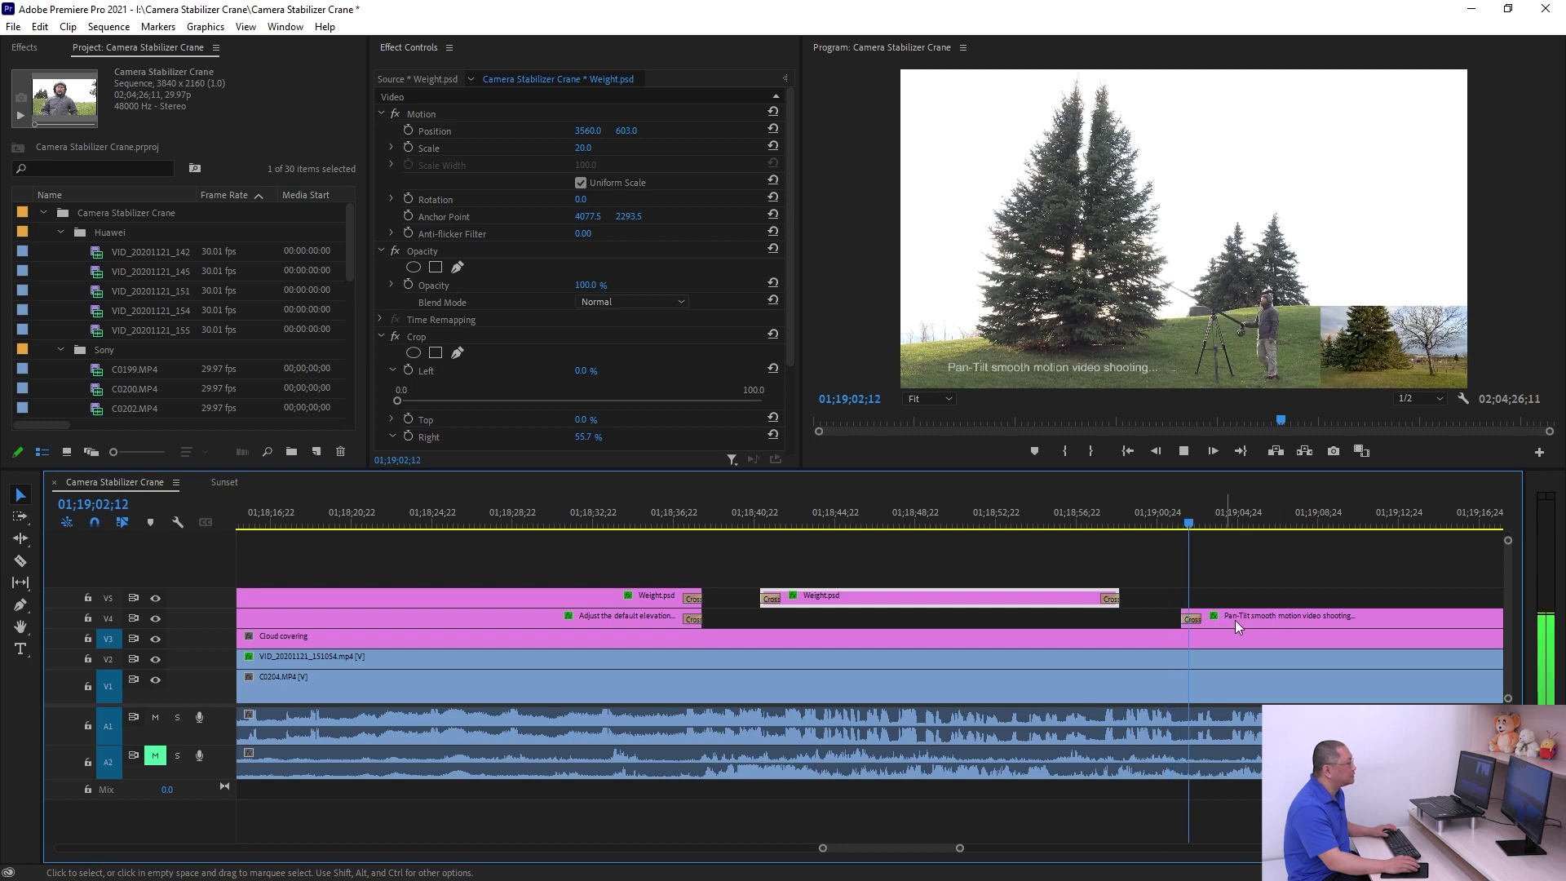
pyautogui.press('-')
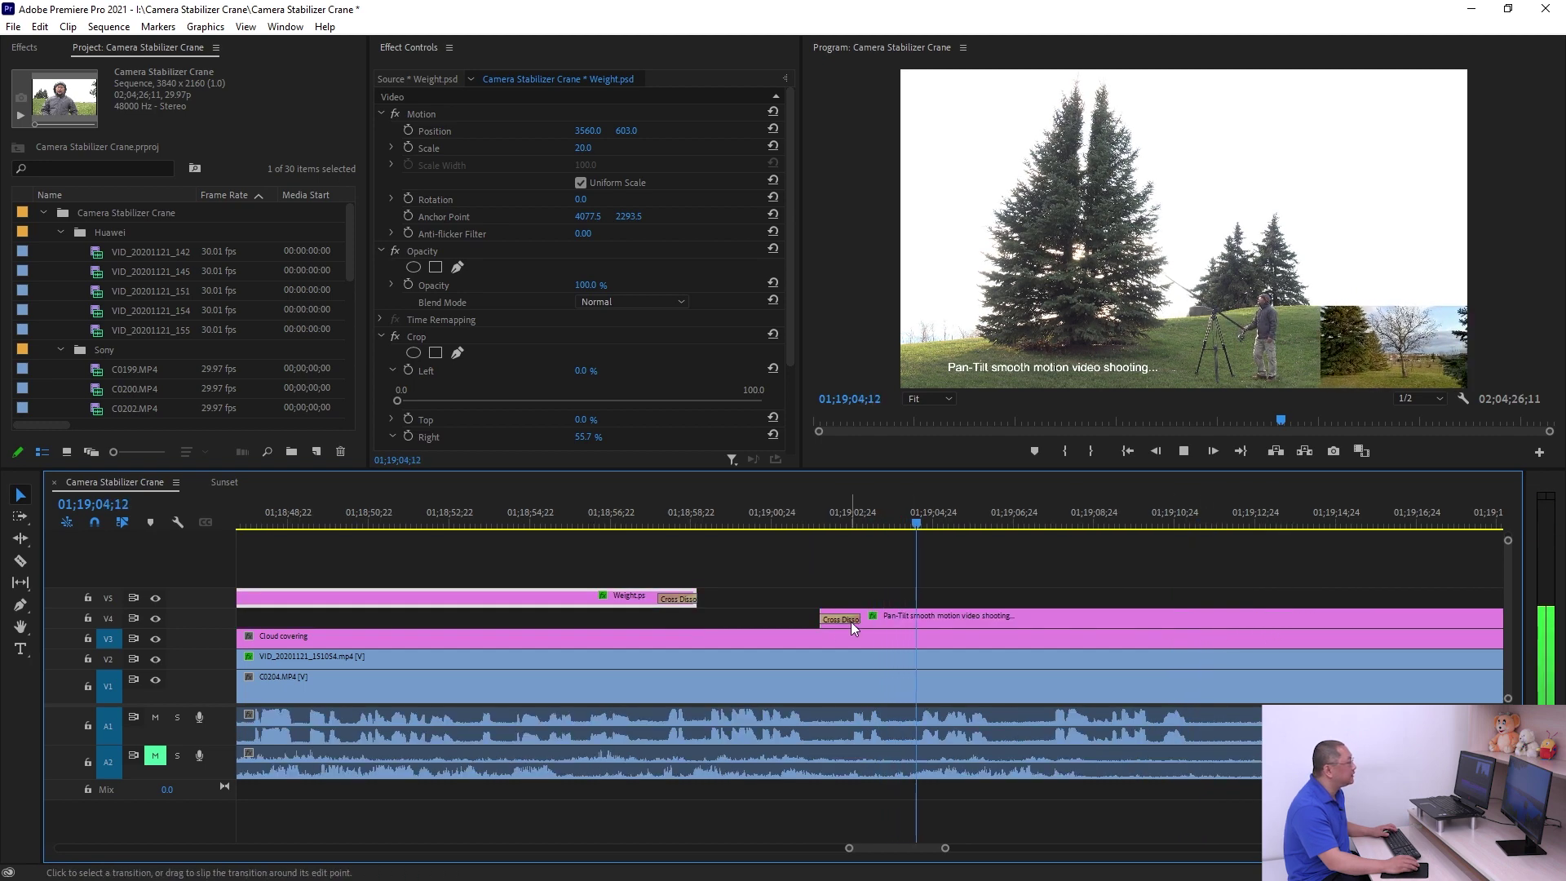
pyautogui.press('-')
pyautogui.press('-')
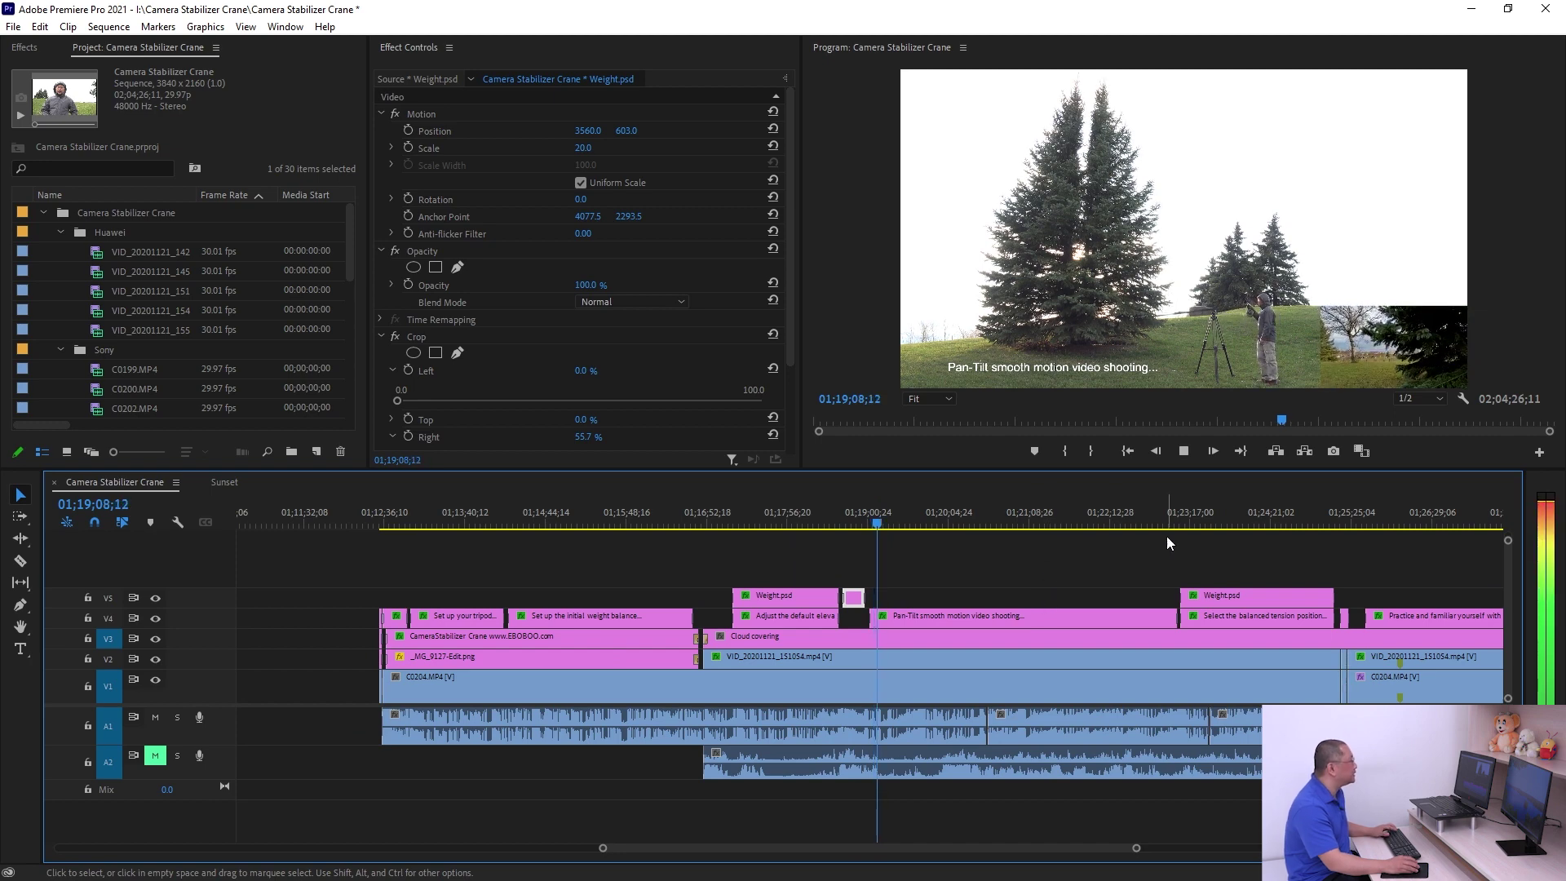
pyautogui.press('space')
# Preview the full-screen weight graphic at 01;25;20;08 and select its Weight.psd clip on V4 to examine its settings
pyautogui.moveTo(1301, 524); pyautogui.dragTo(1344, 524)
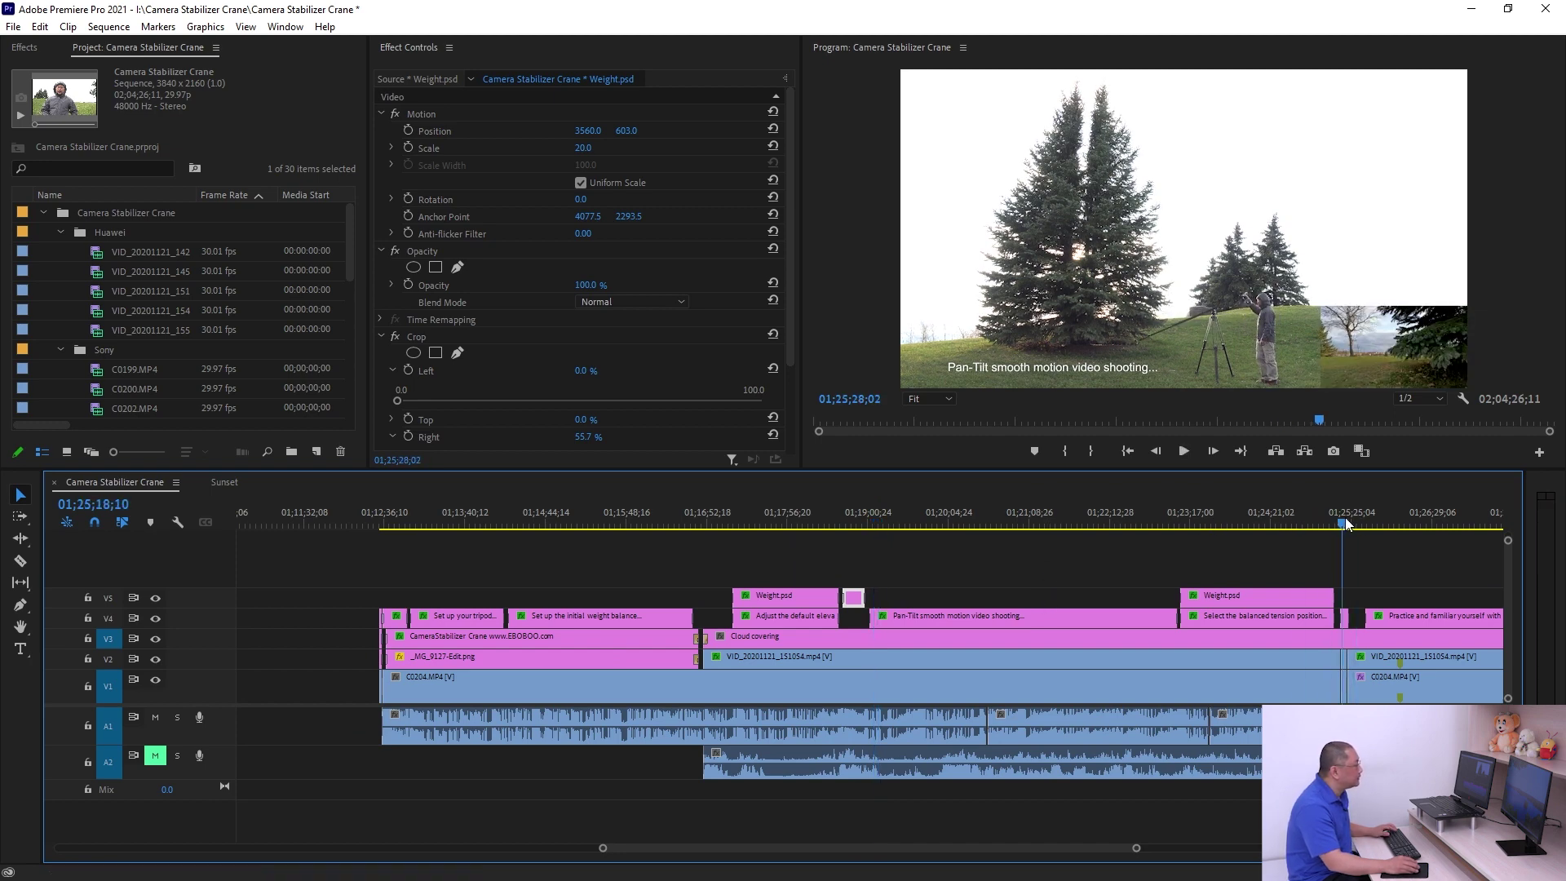
pyautogui.press('=')
pyautogui.press('=')
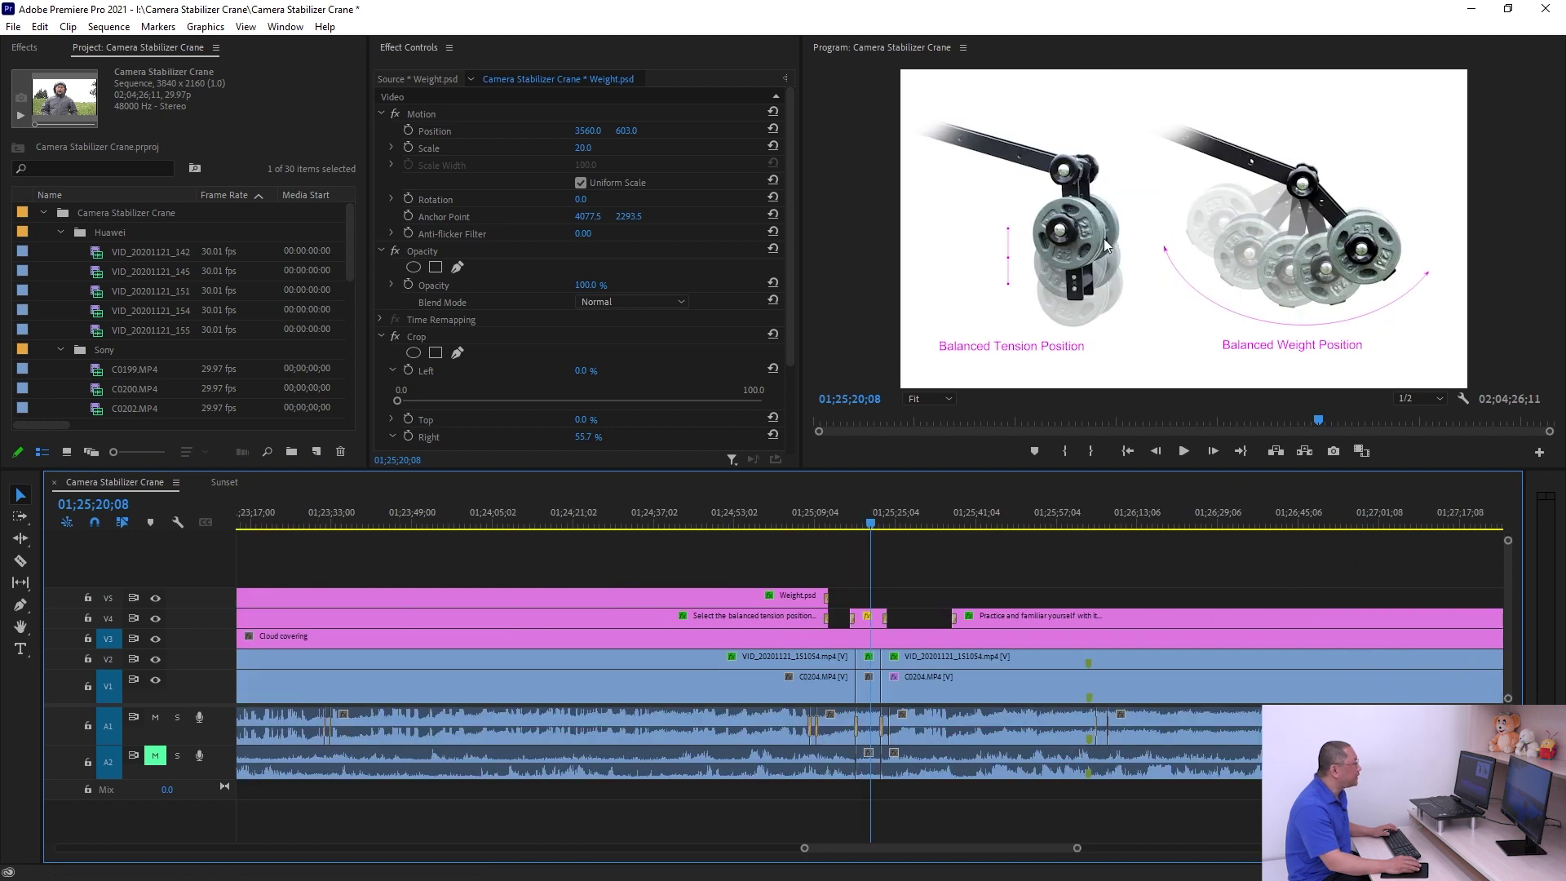
pyautogui.press('=')
pyautogui.press('=')
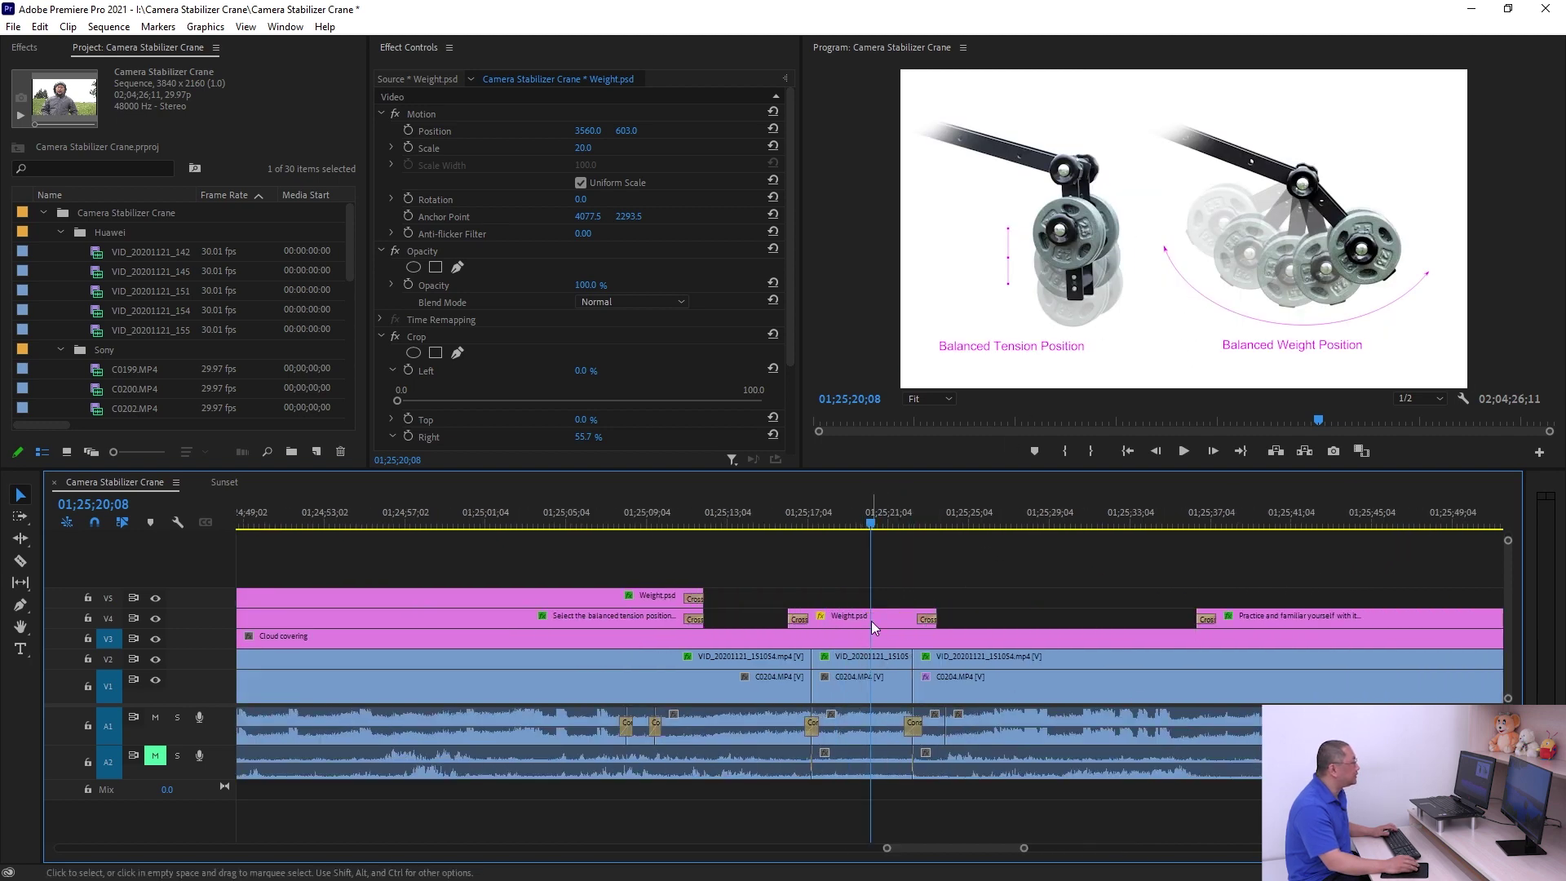
pyautogui.click(894, 620)
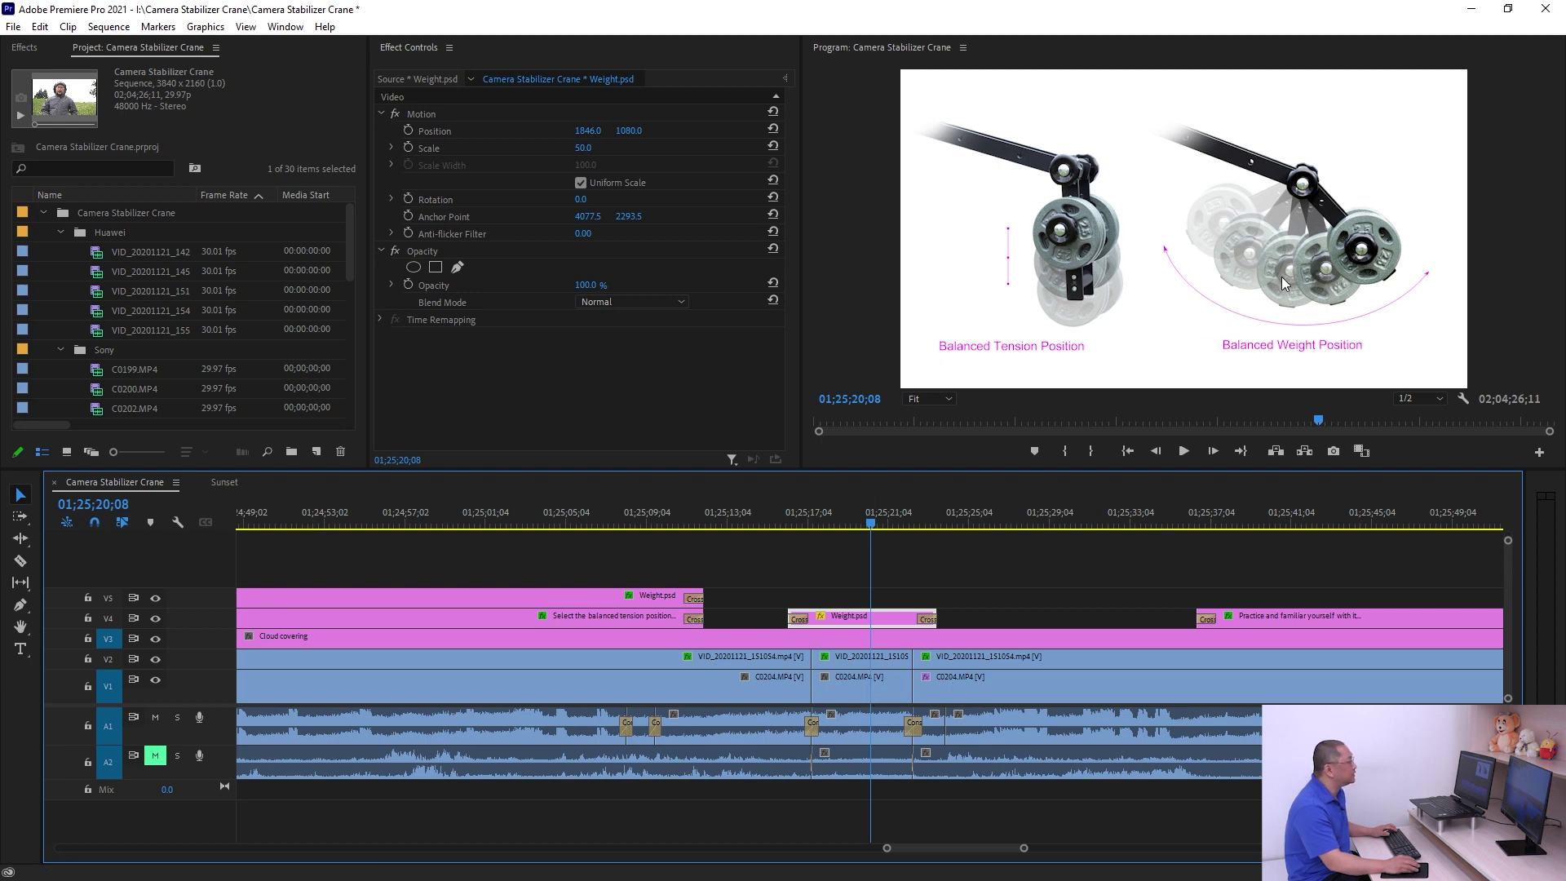
# Play the full-screen Weight.psd graphic from just before its start through to 01;25;26;26 to review its transitions
pyautogui.click(767, 507)
pyautogui.press('space')
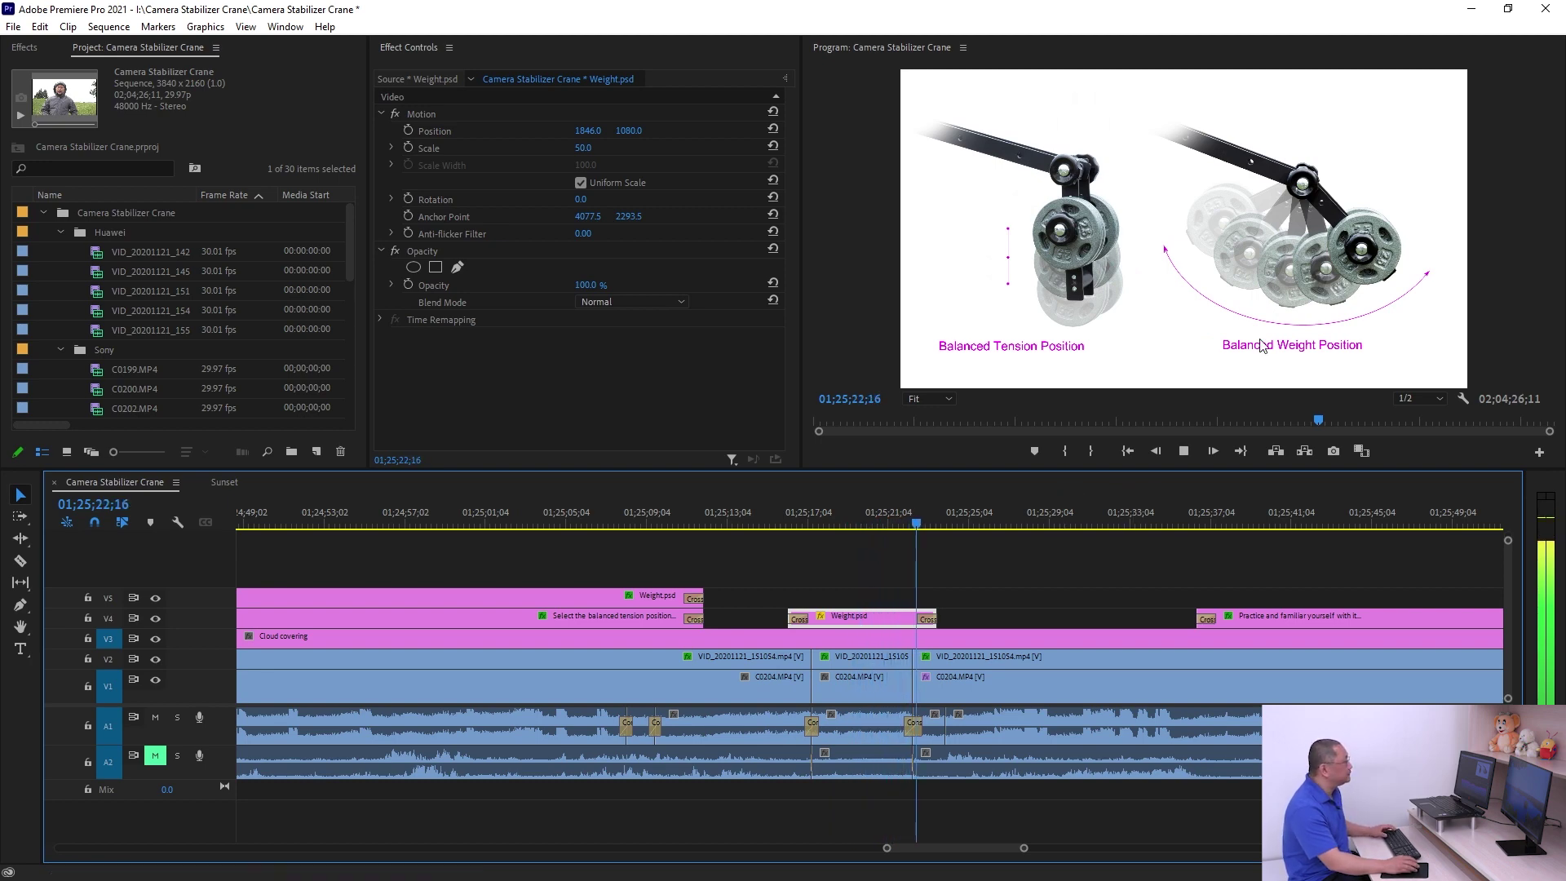
pyautogui.press('-')
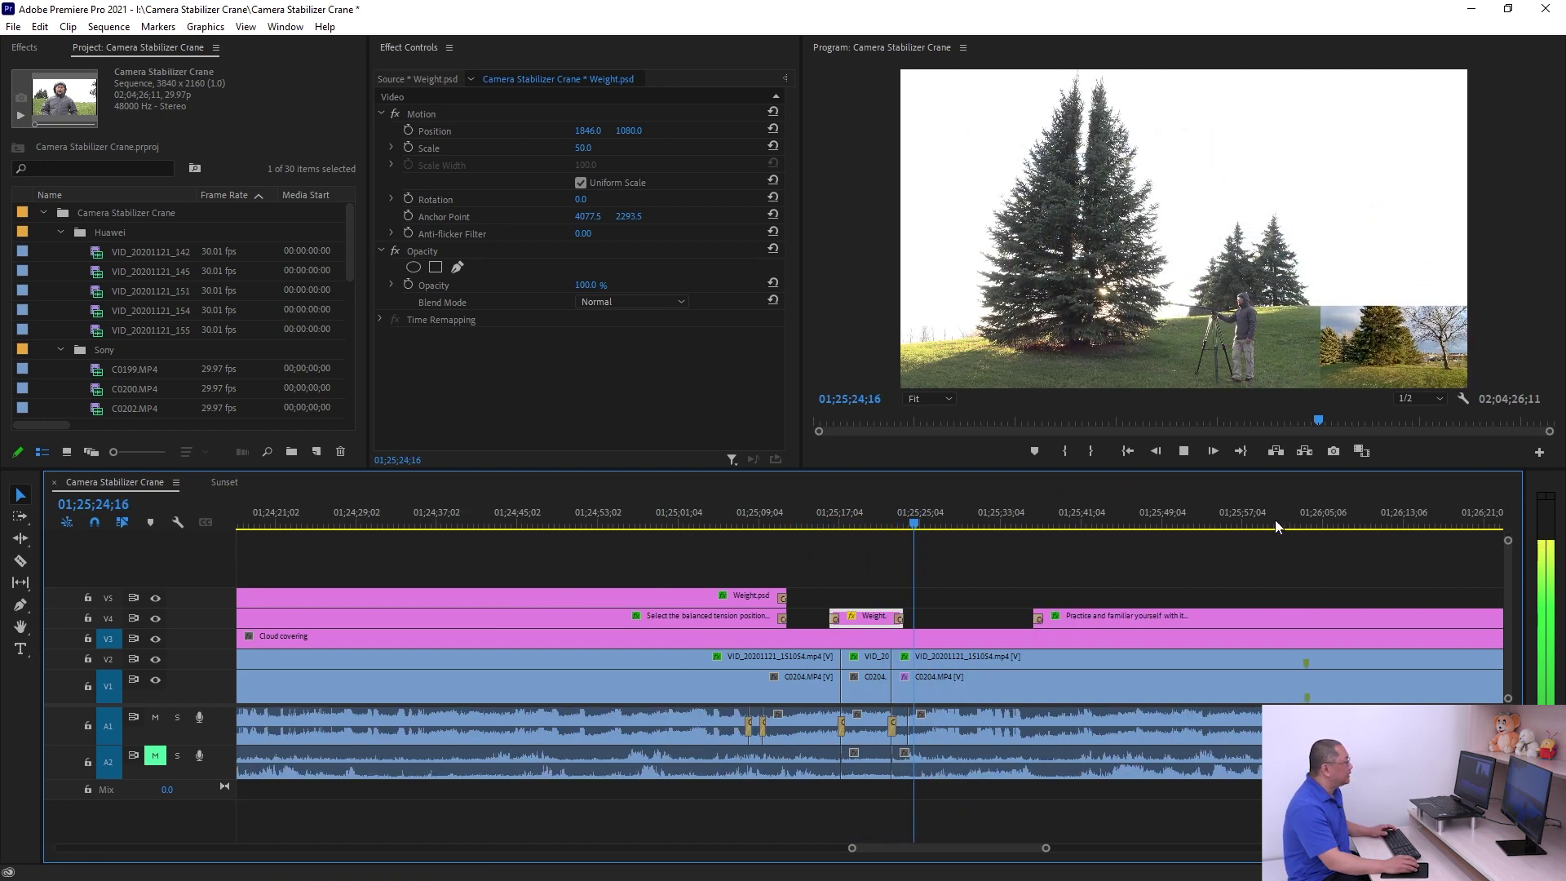
pyautogui.press('-')
pyautogui.press('-')
pyautogui.press('-')
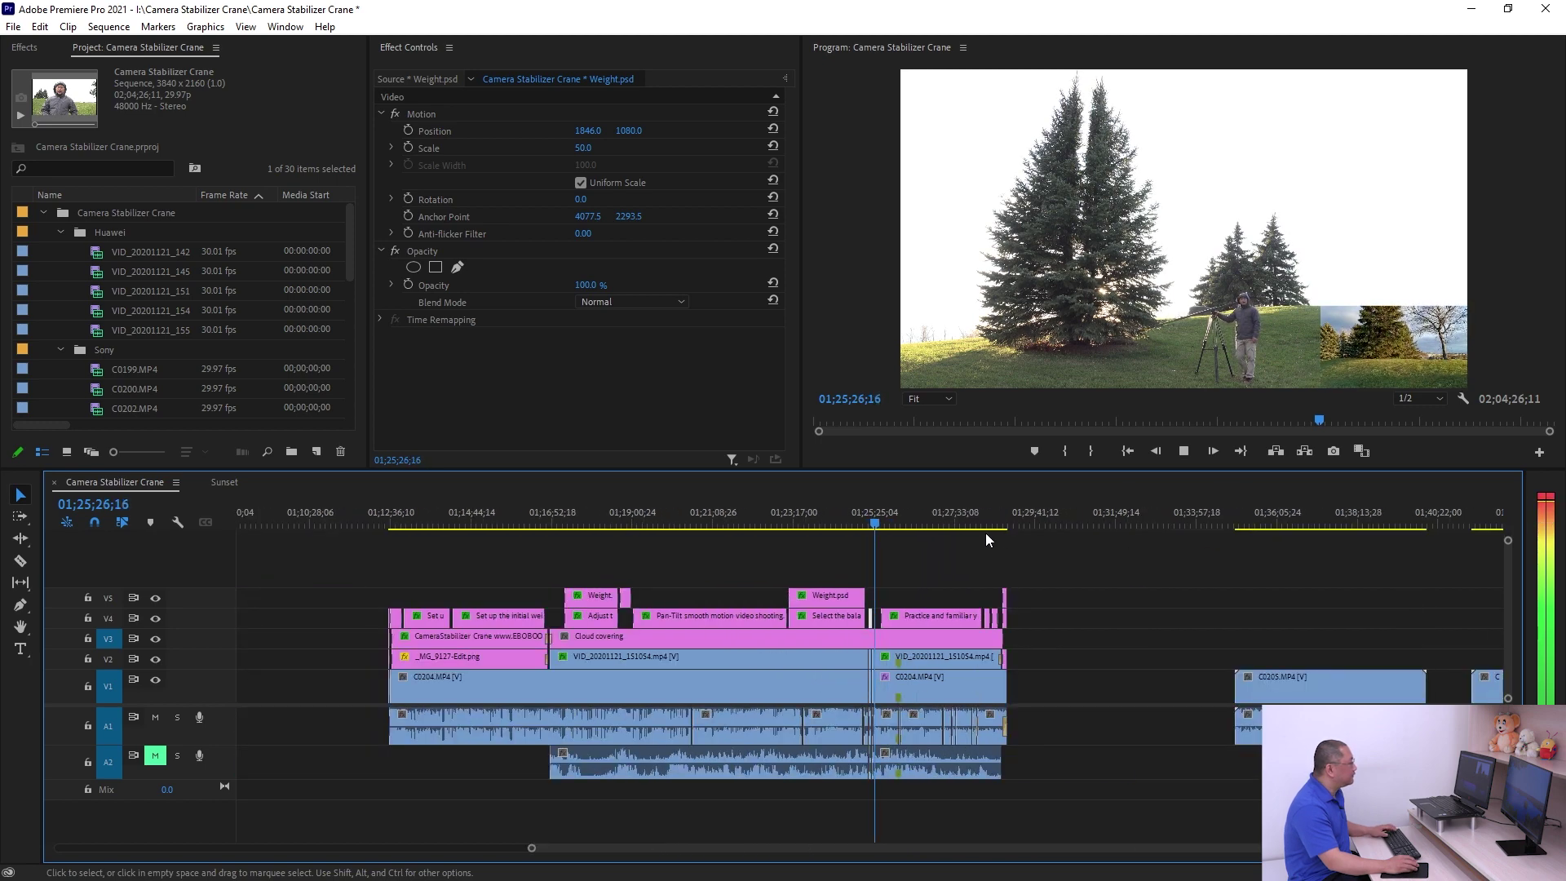
pyautogui.press('space')
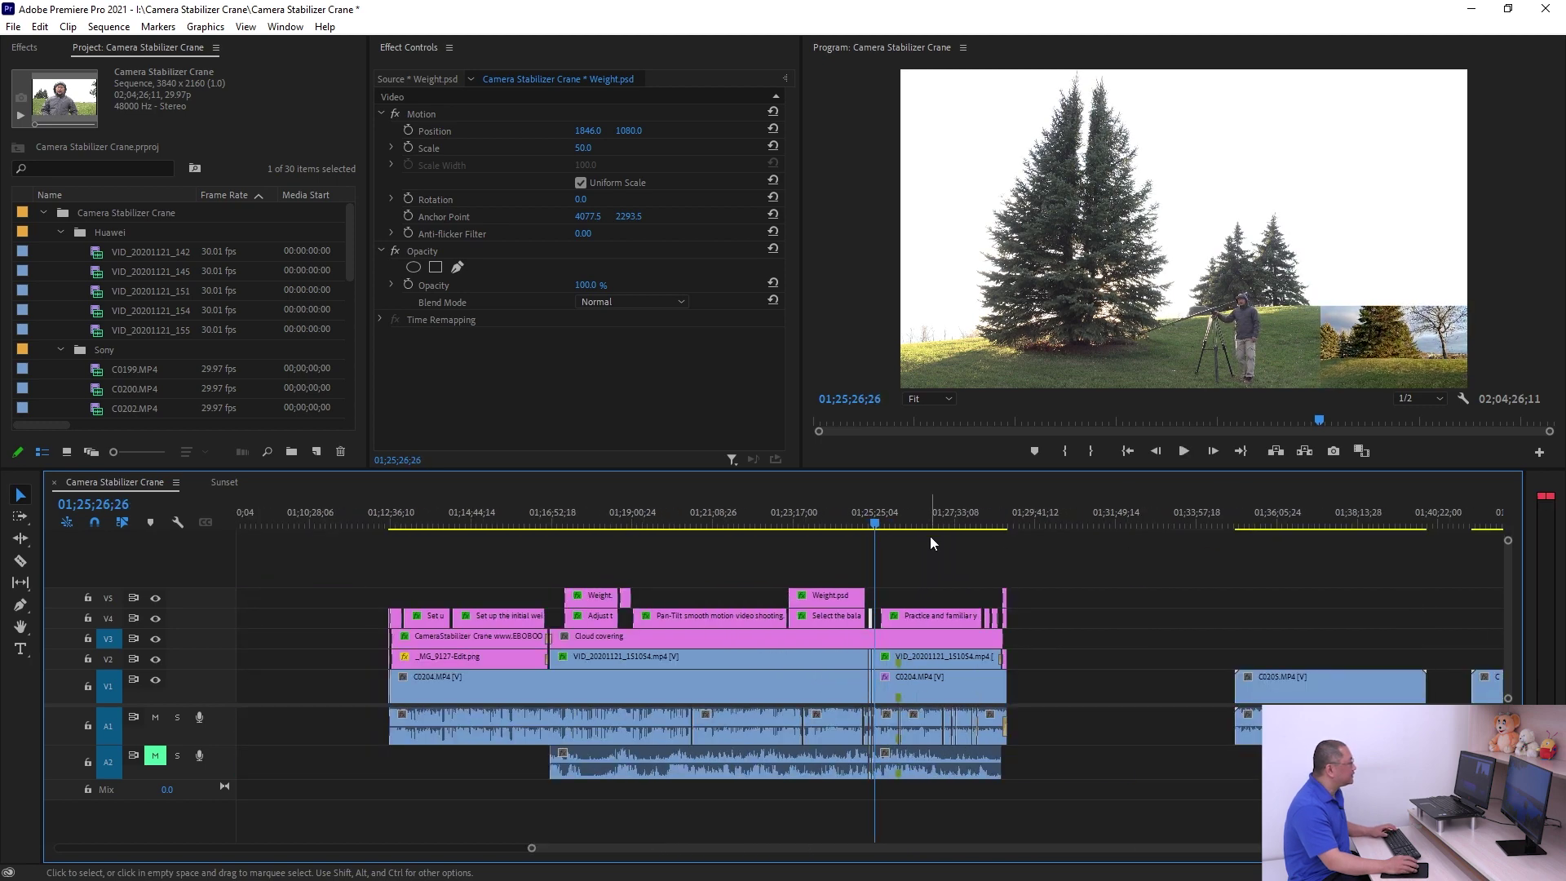
# Mark the edited C0204.MP4 section with an In point at 01;12;32;10 and an Out point at 01;28;57;09, and move the playhead to 01;23;53;29
pyautogui.click(375, 508)
pyautogui.press('Down')
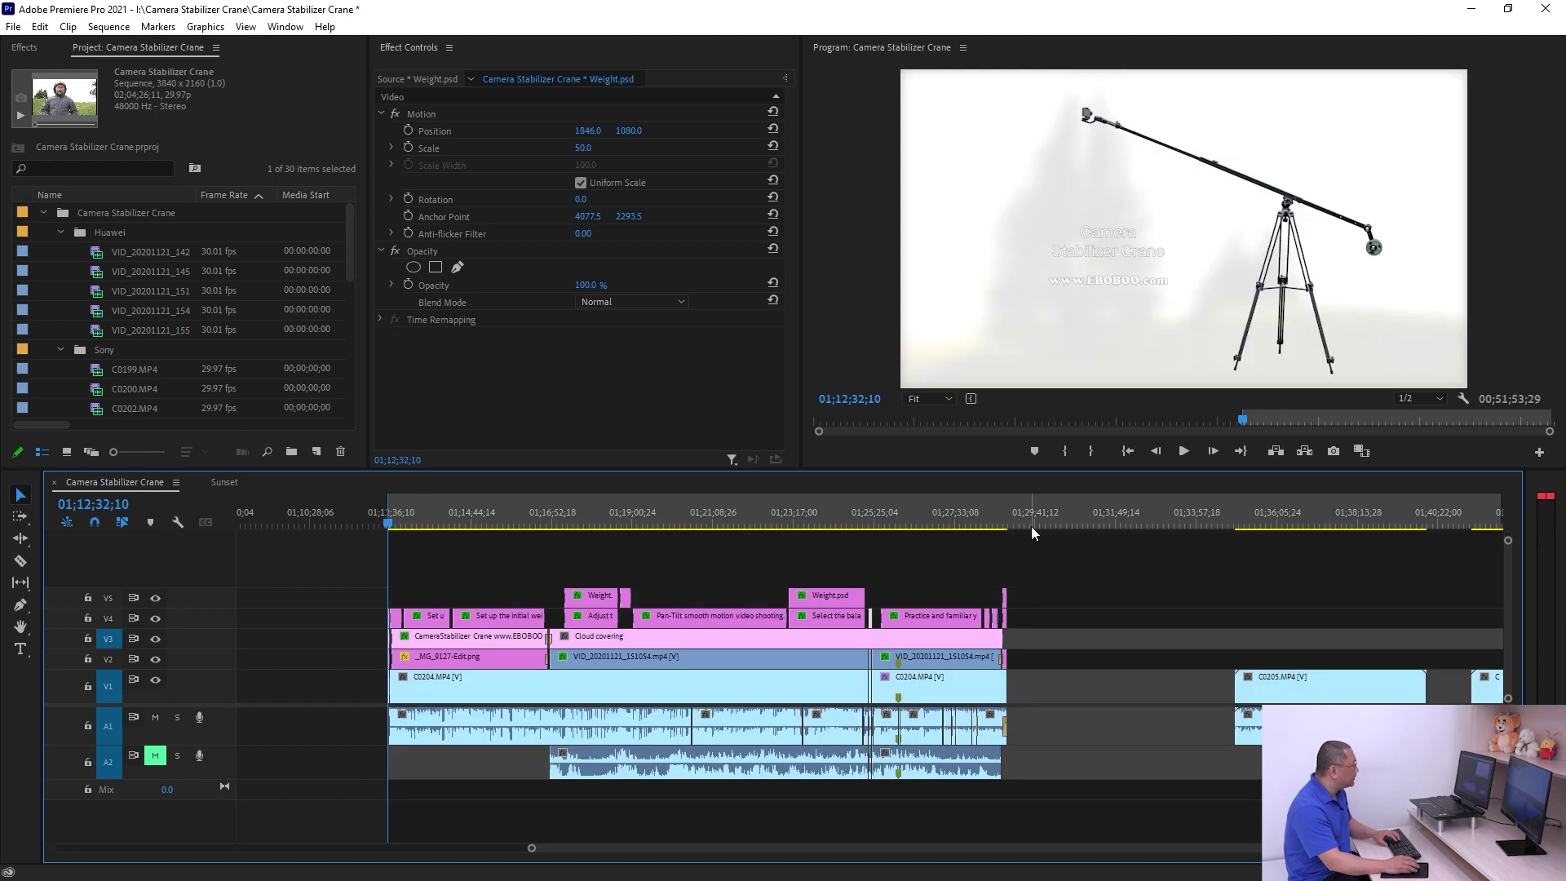
pyautogui.click(1050, 515)
pyautogui.press('Up')
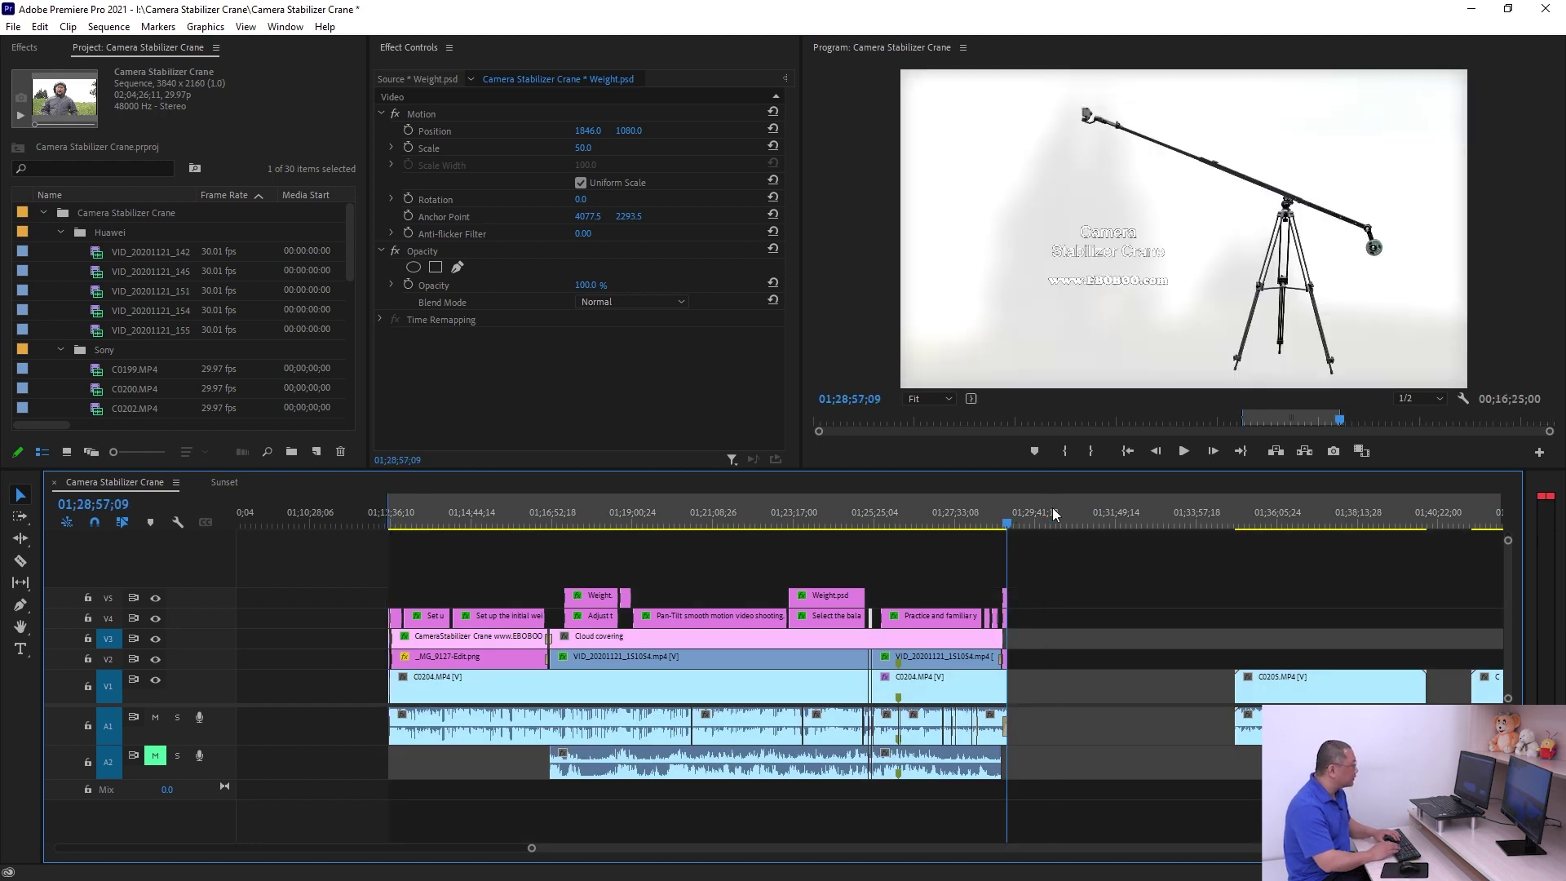
pyautogui.click(817, 516)
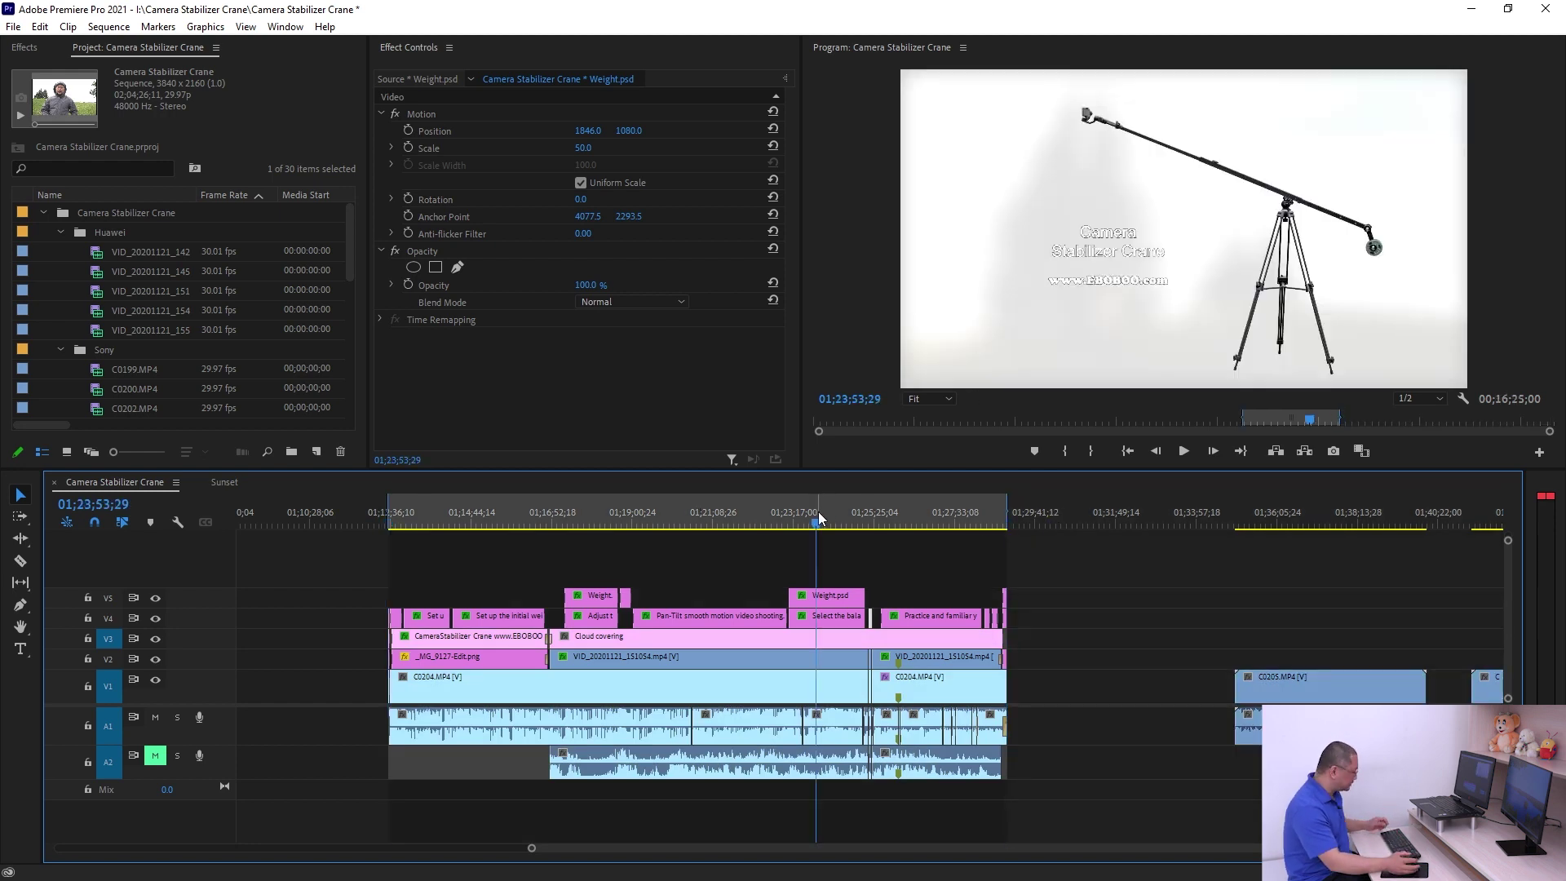